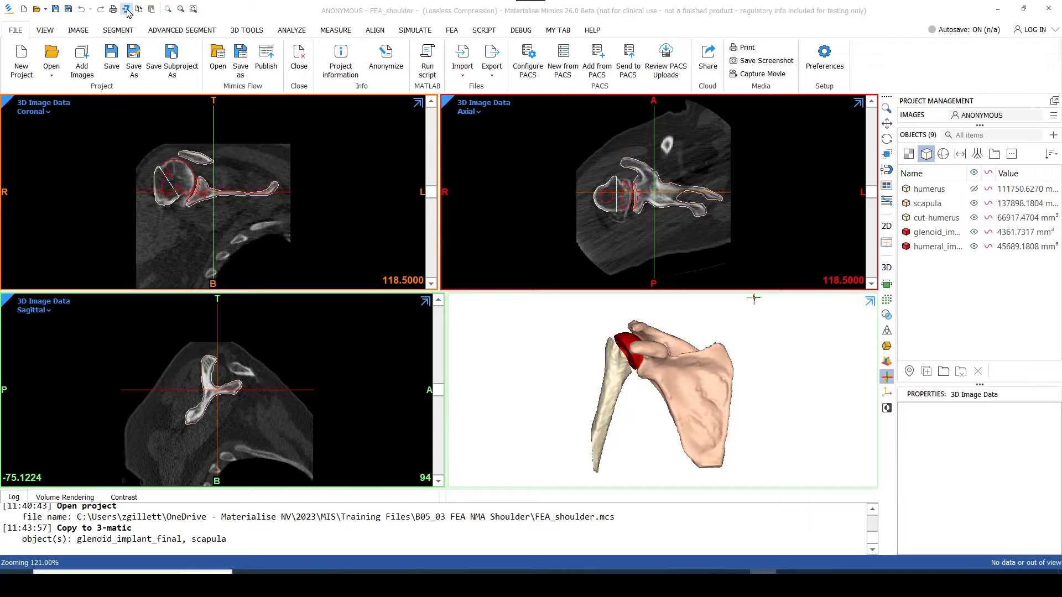
Copy the scapula and glenoid_implant_final parts from the Mimics project to 3-matic.
click(127, 9)
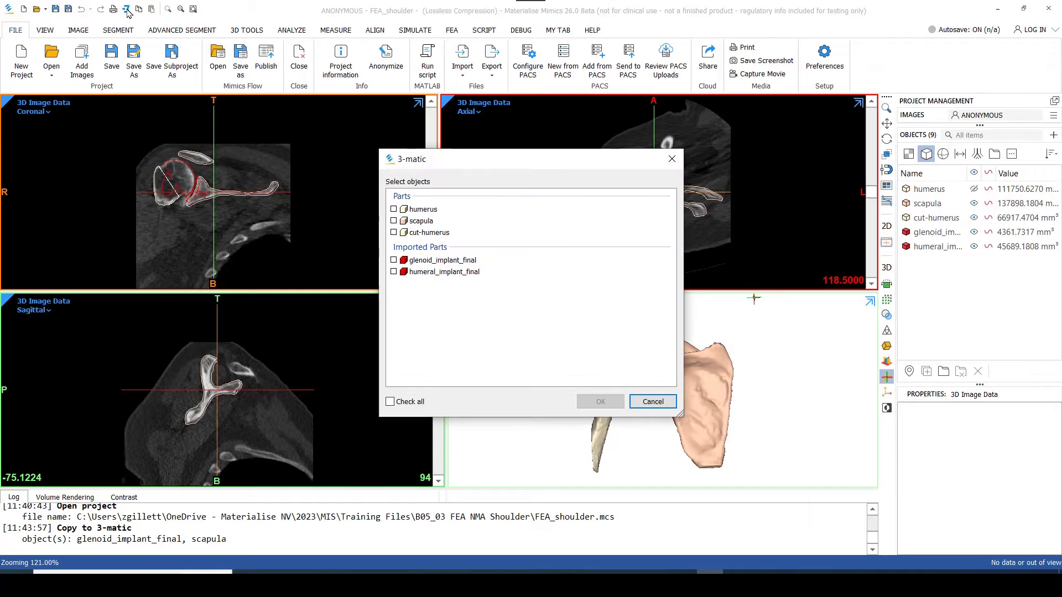
click(394, 221)
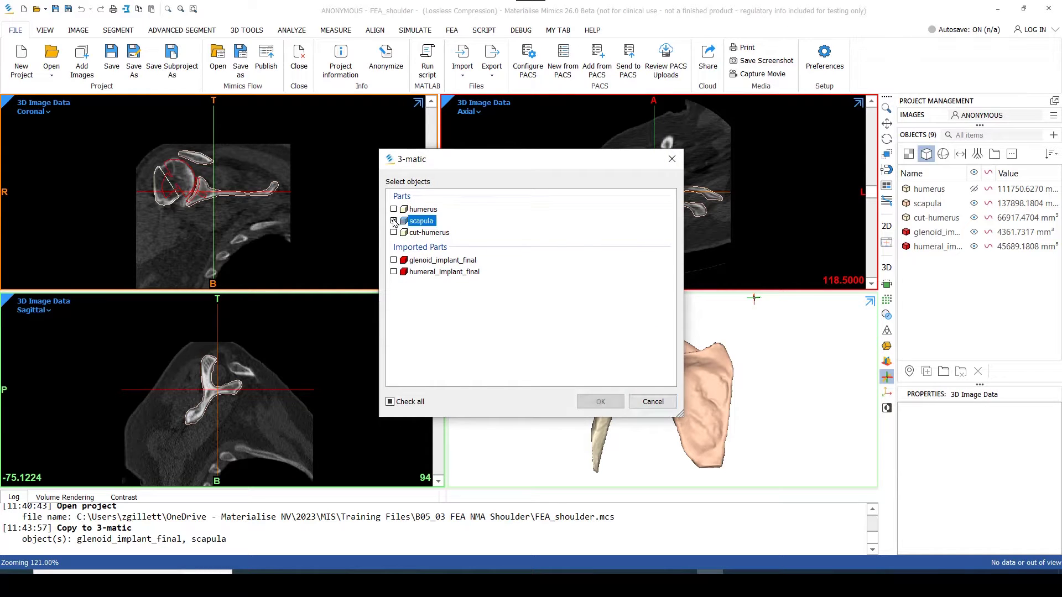
click(394, 260)
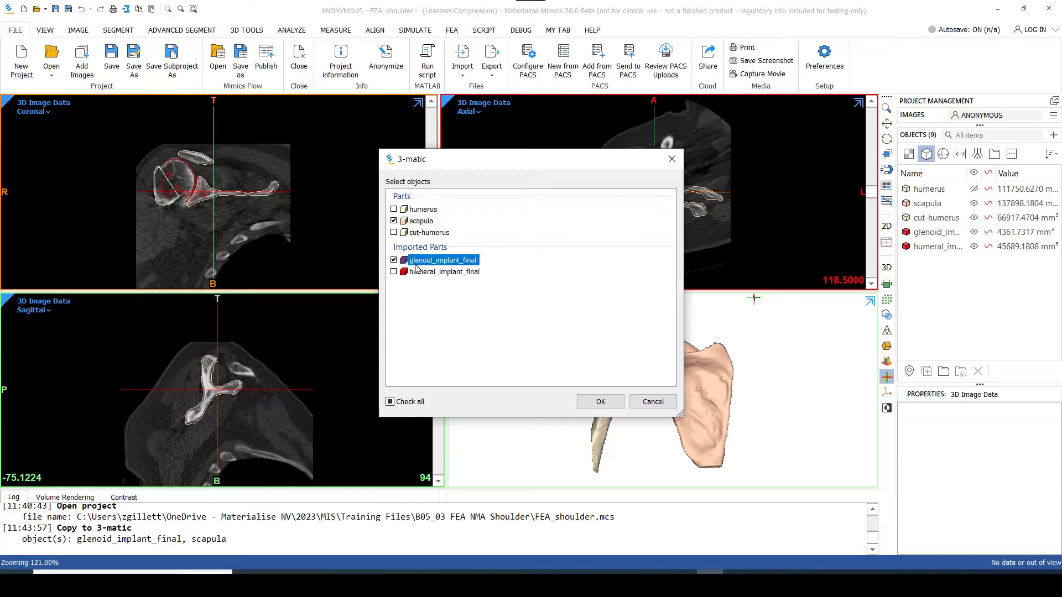
click(601, 403)
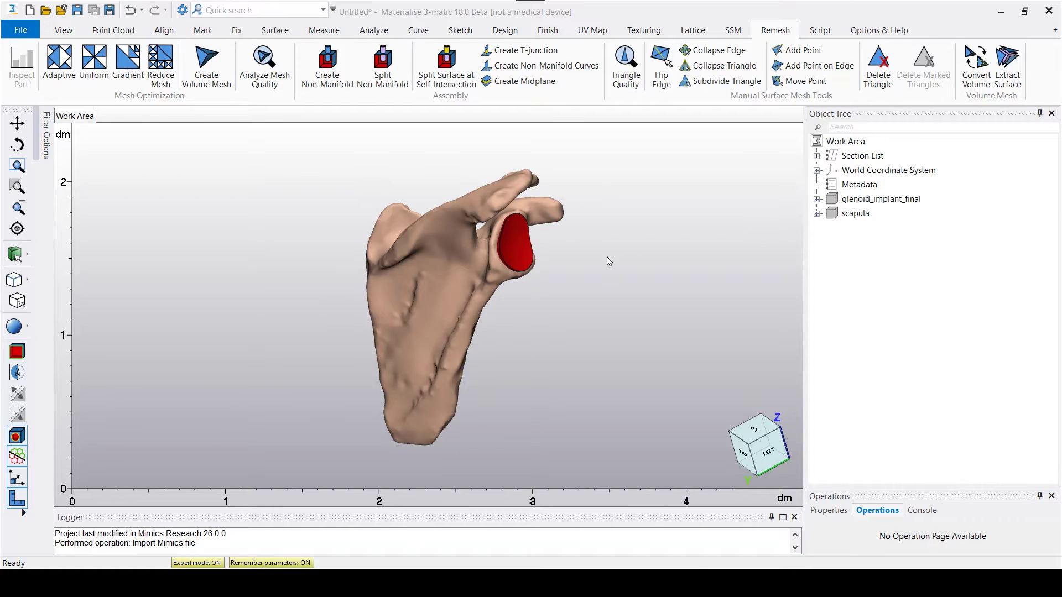
Set the shading to Filled with Triangle Edges and examine the surface meshes around the glenoid implant.
mouse_move(609, 260)
right_down()
mouse_move(431, 258)
mouse_move(611, 252)
right_up()
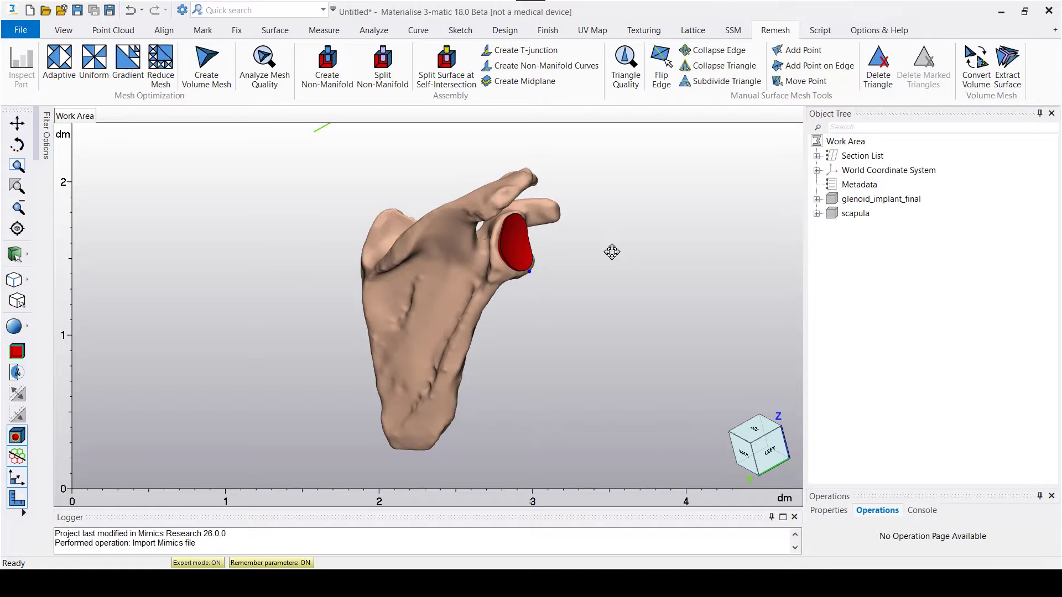
right_drag(611, 252, 608, 252)
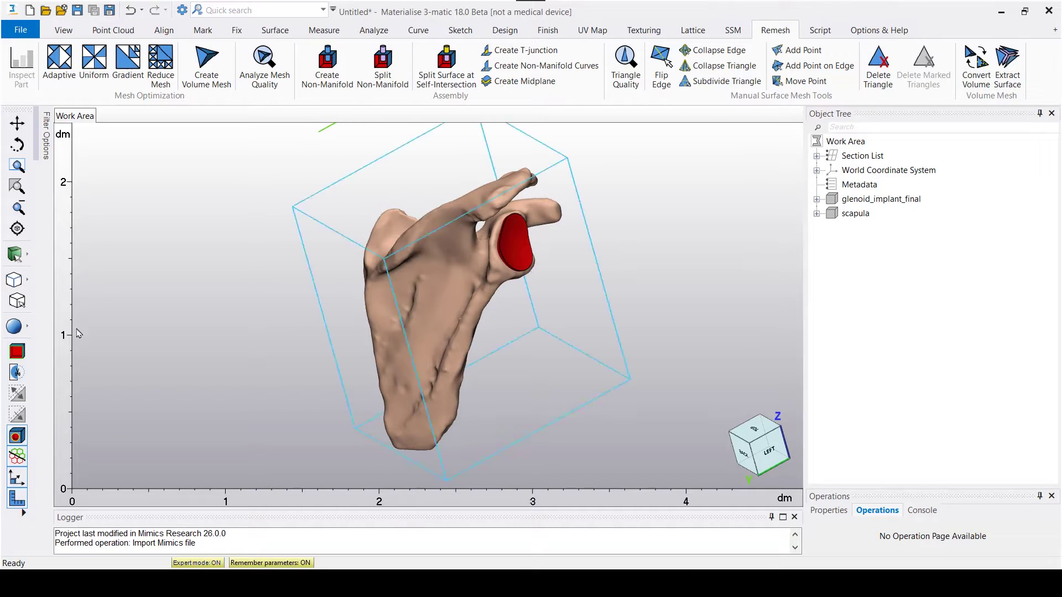
click(26, 326)
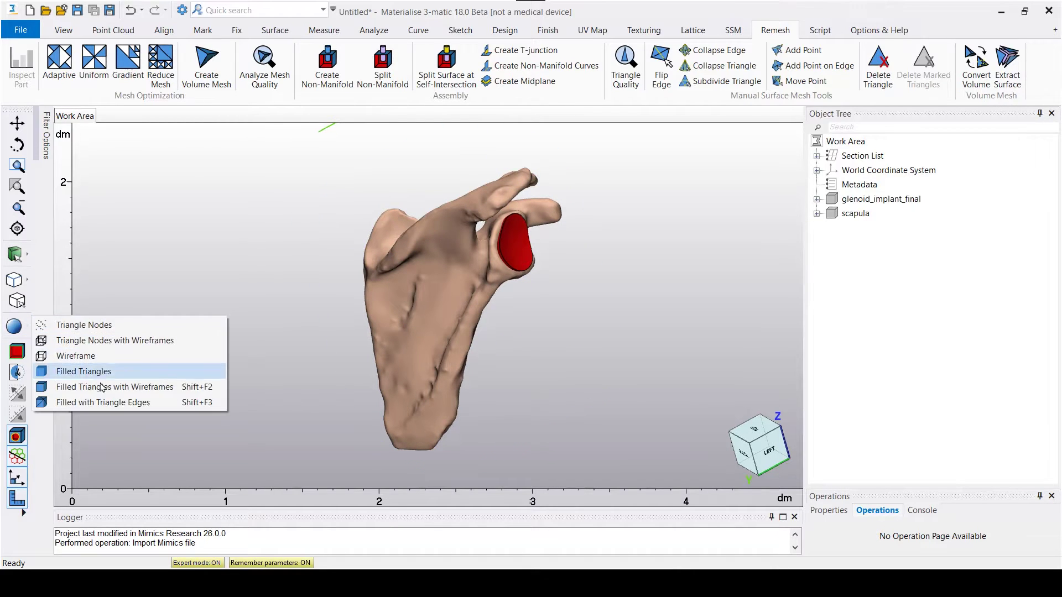
click(104, 403)
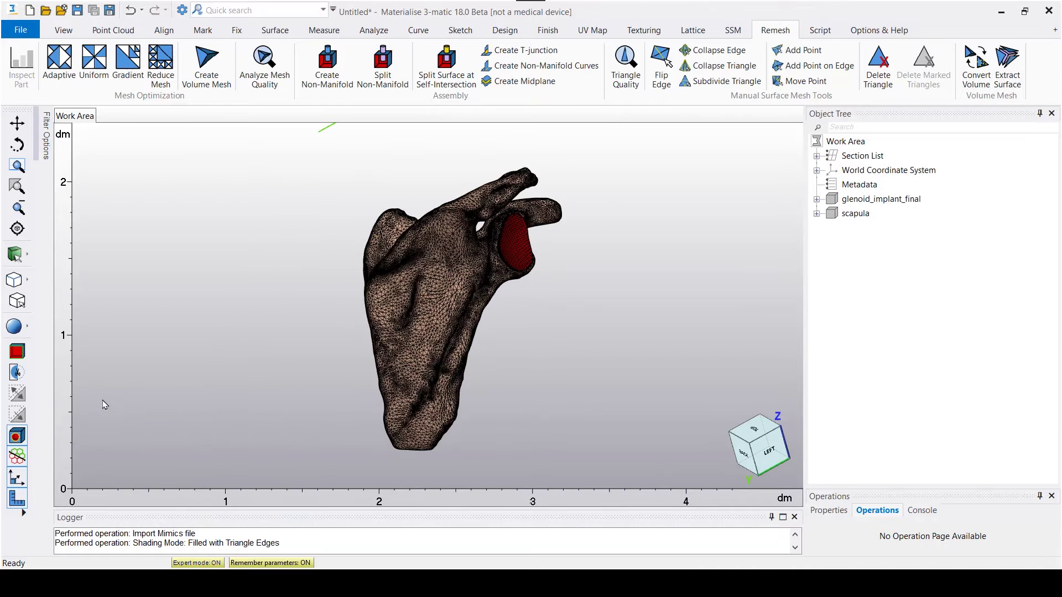
right_drag(550, 262, 398, 262)
scroll(480, 240, up, 6)
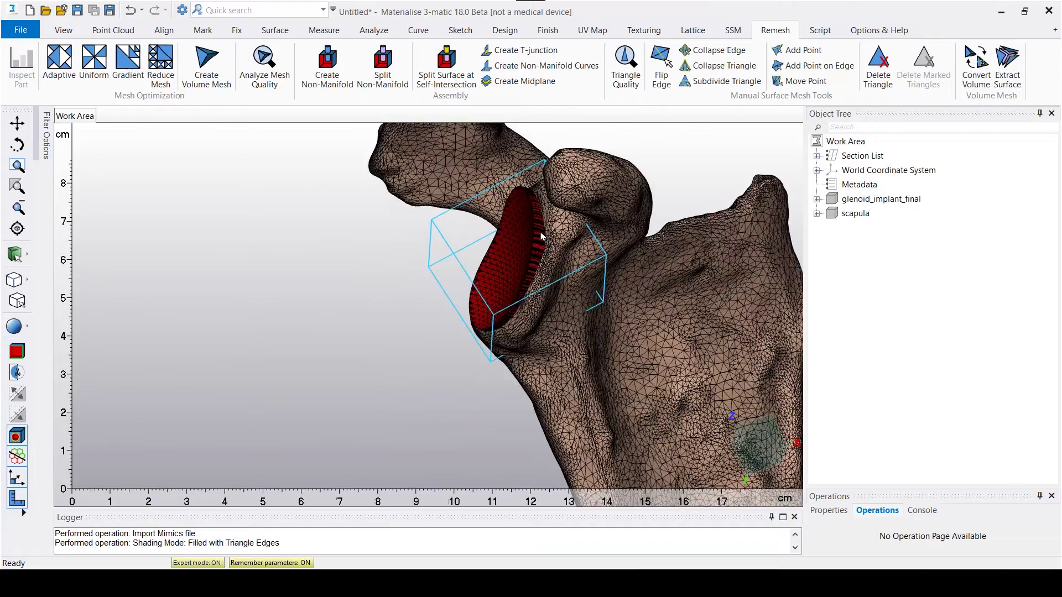
right_drag(480, 240, 436, 216)
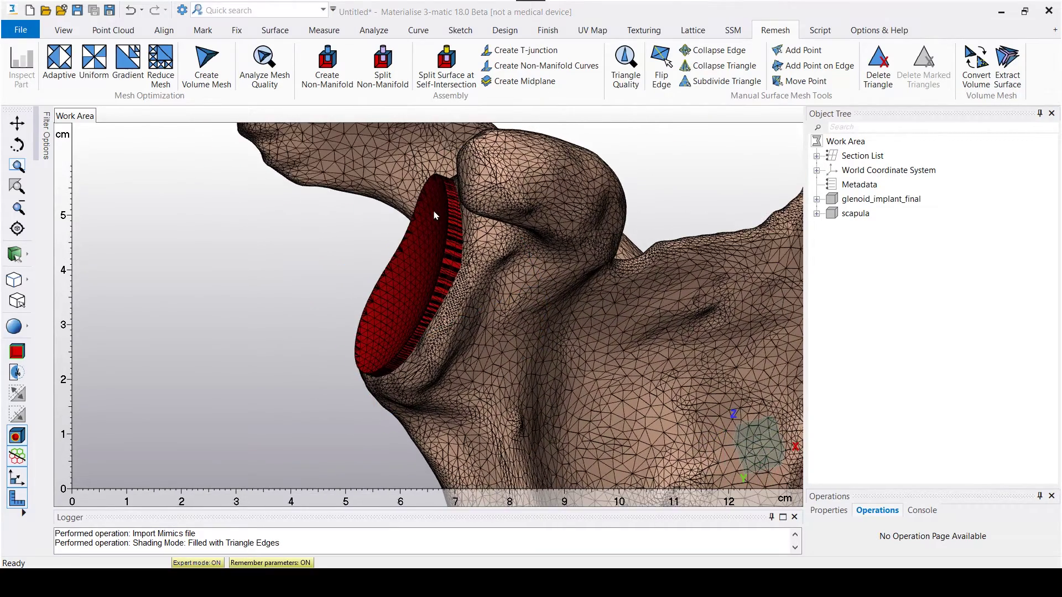
mouse_move(425, 271)
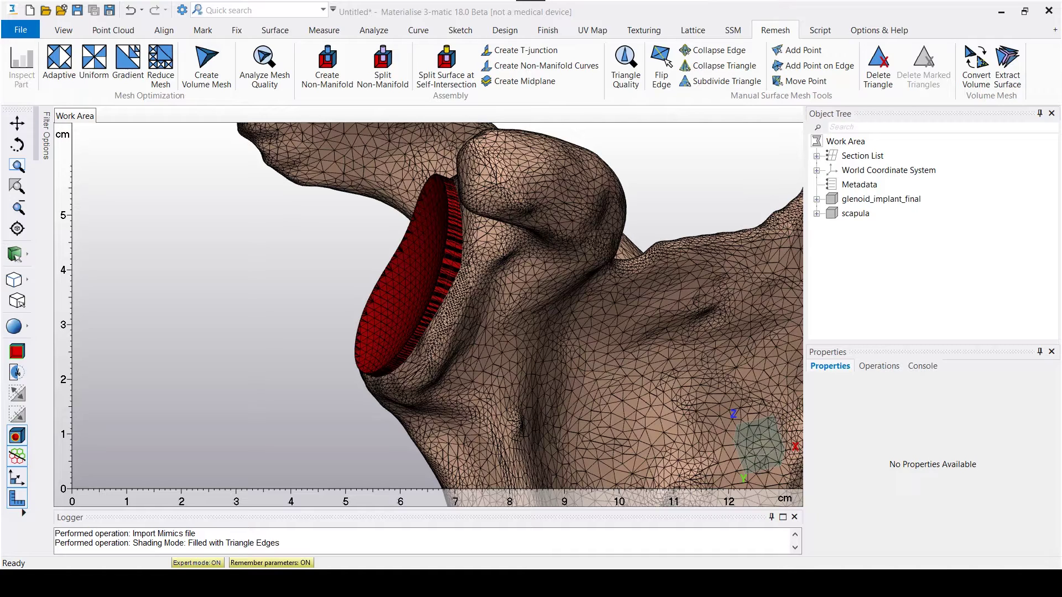
Uniformly remesh glenoid_implant_final and scapula with a target triangle edge length of 2, and close the operation.
click(97, 69)
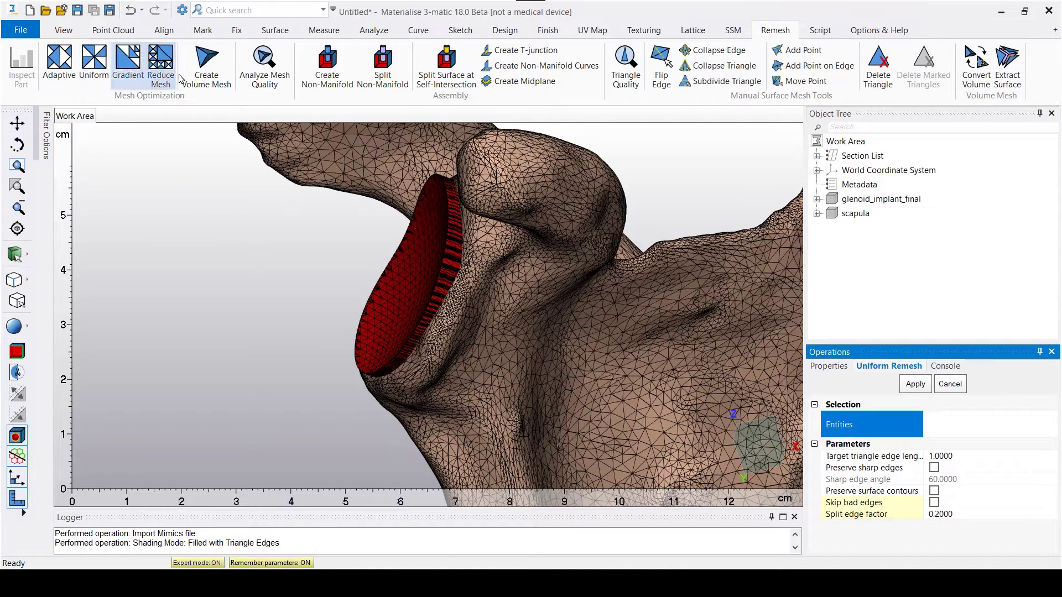
click(880, 199)
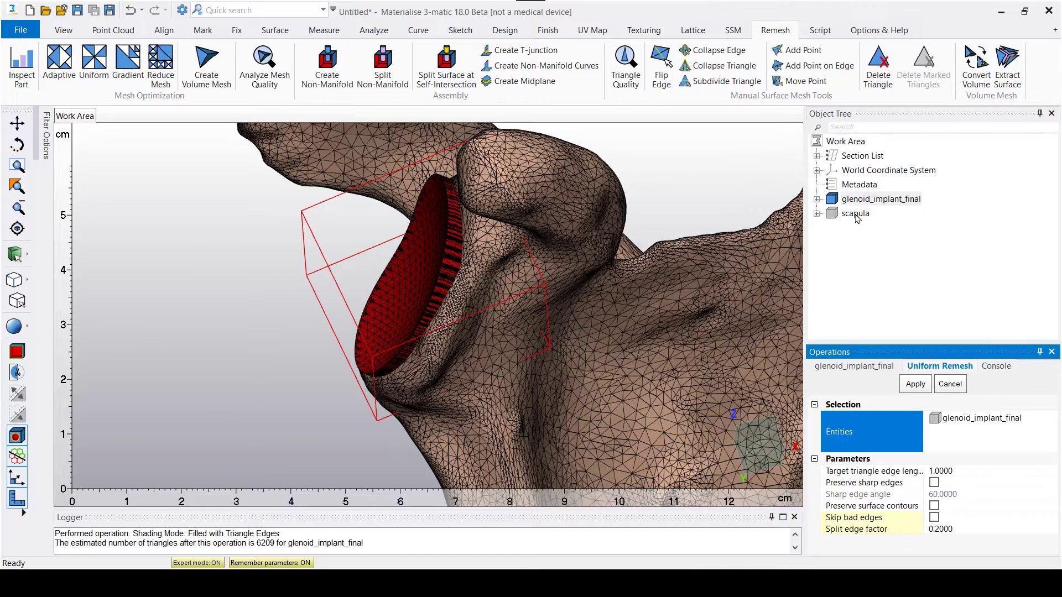
click(856, 215)
click(955, 471)
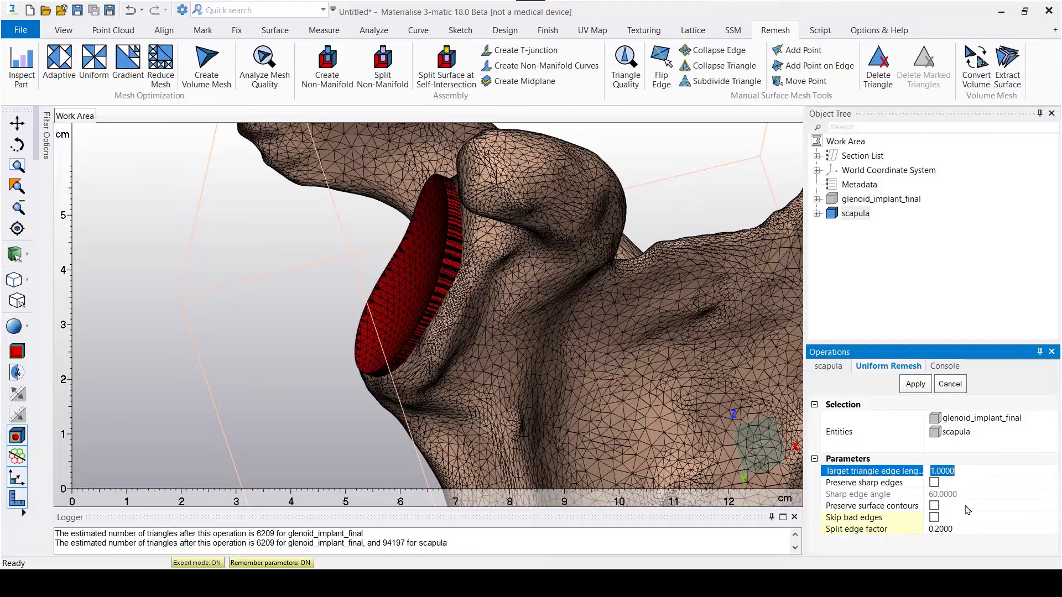
text(2)
click(916, 387)
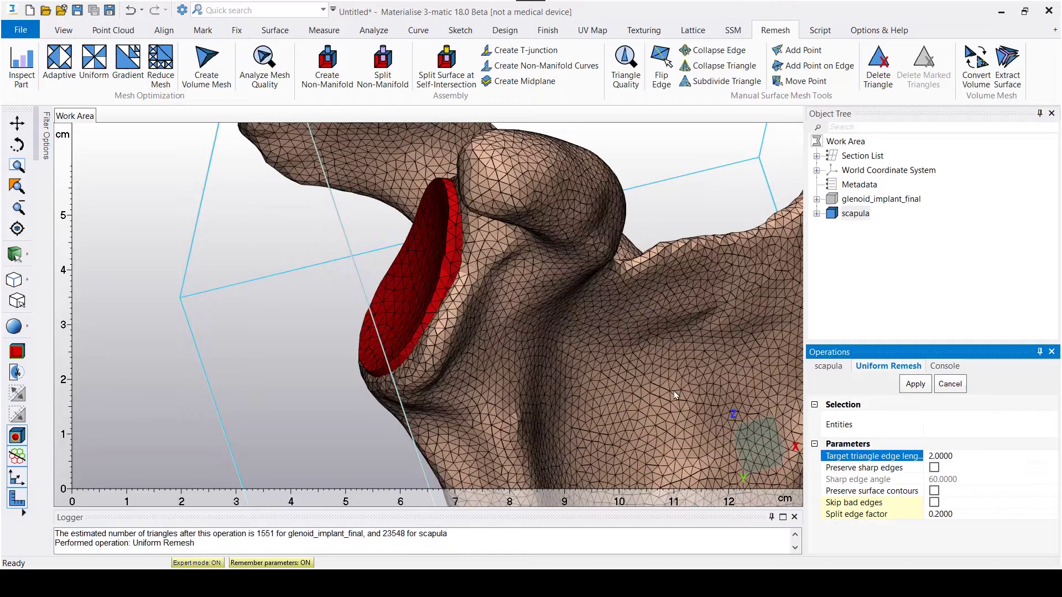
mouse_move(498, 283)
right_down()
mouse_move(550, 298)
mouse_move(522, 277)
mouse_move(487, 274)
right_up()
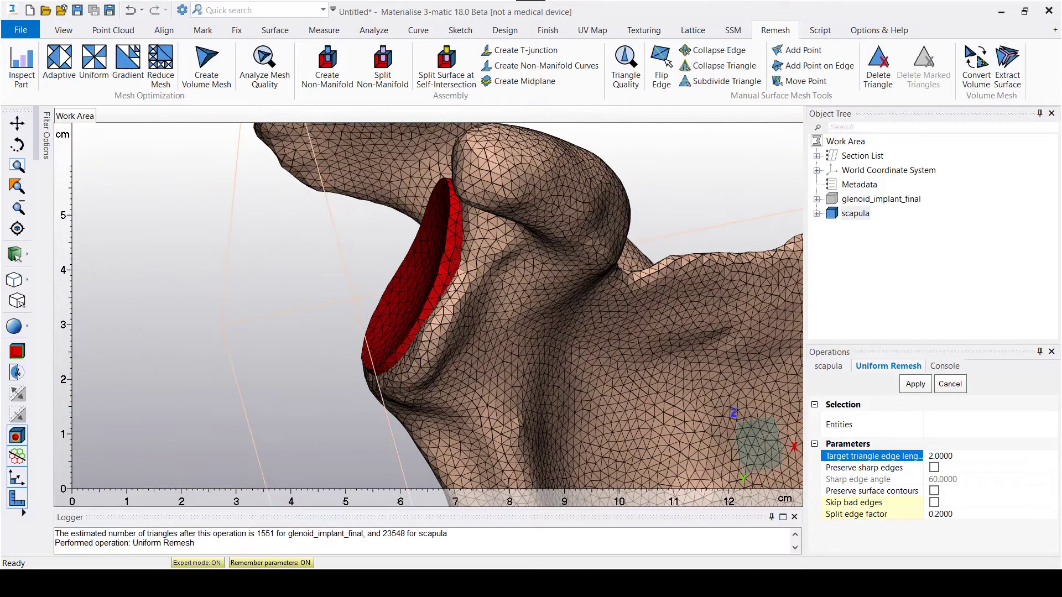
key(ctrl+a)
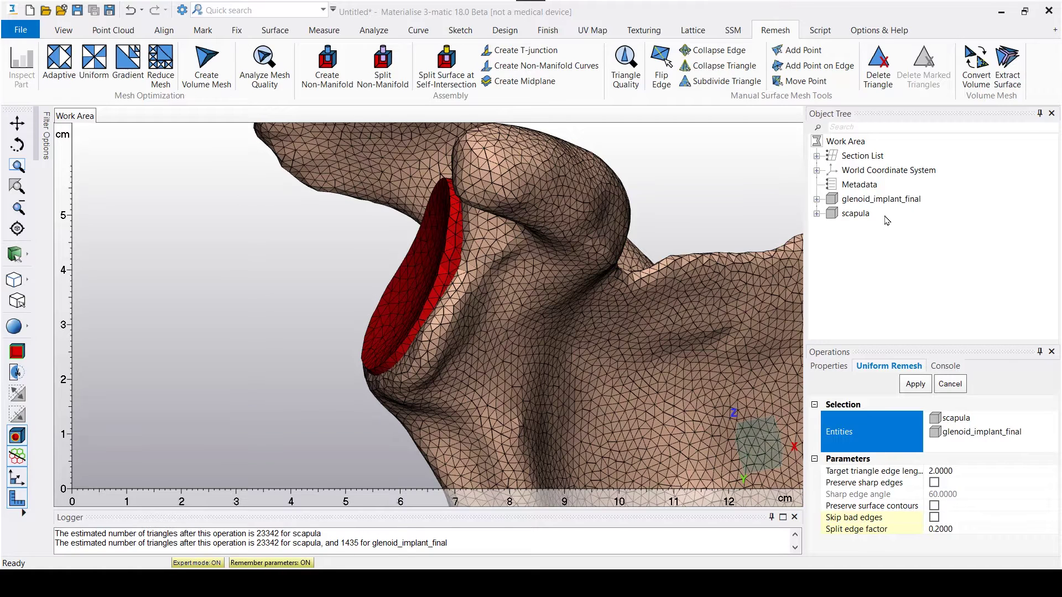
click(949, 386)
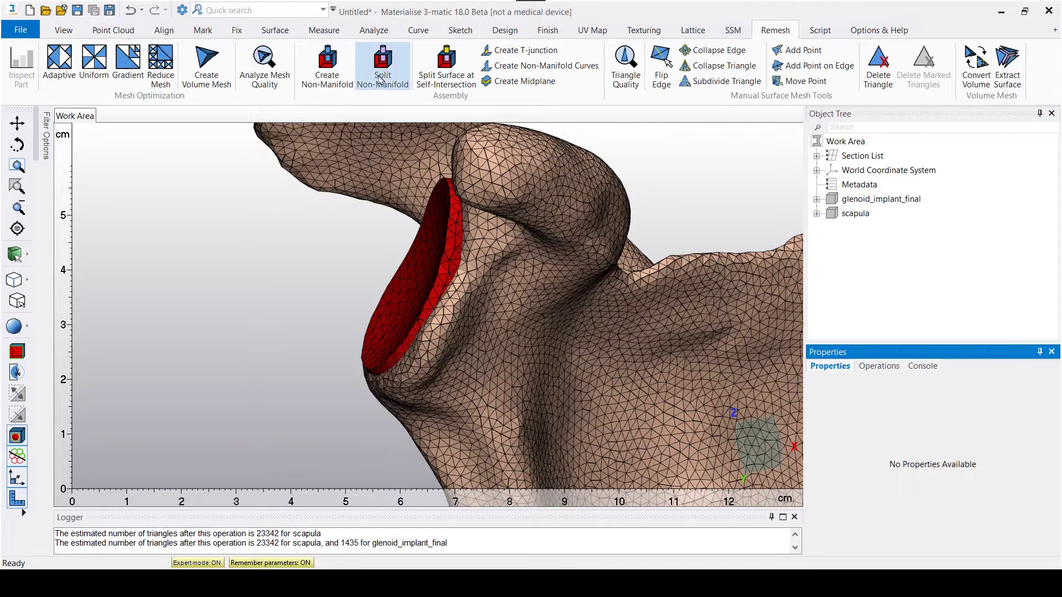
Create an intersection-based non-manifold assembly with scapula as the main entity and glenoid_implant_final as the intersecting entity.
click(326, 73)
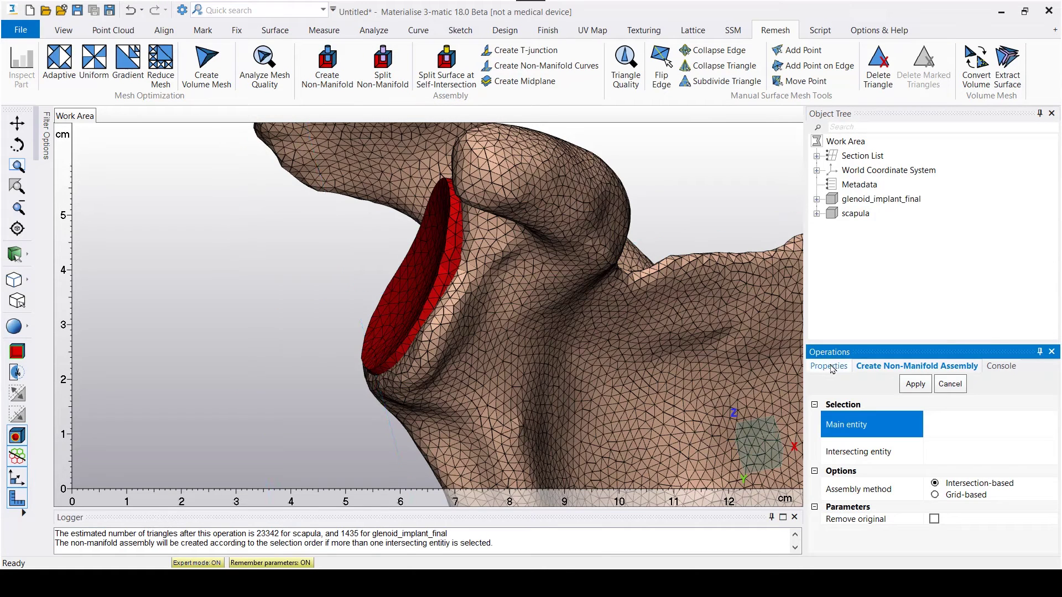
click(856, 213)
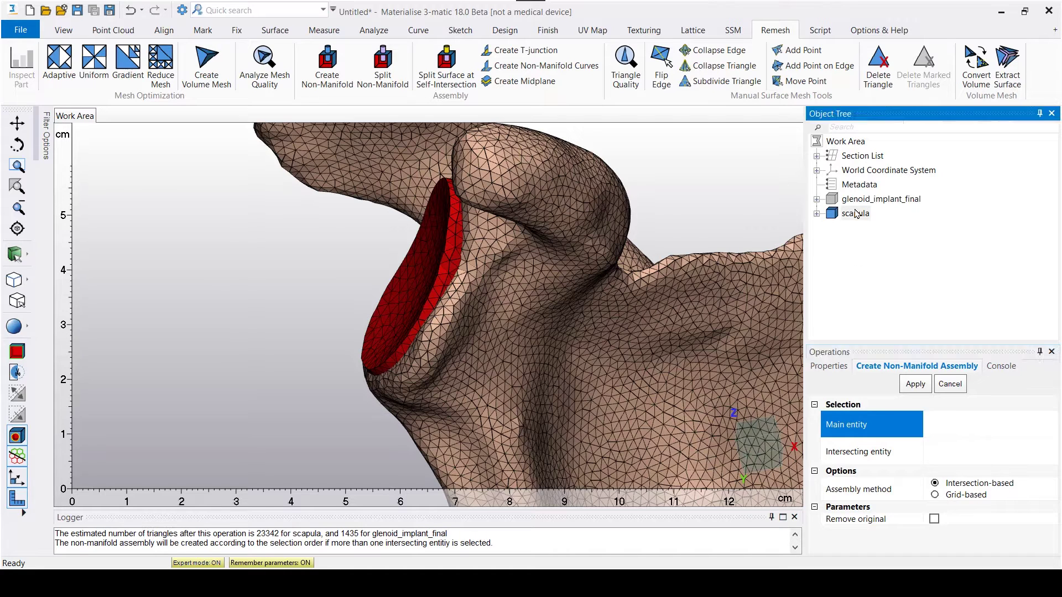
click(868, 467)
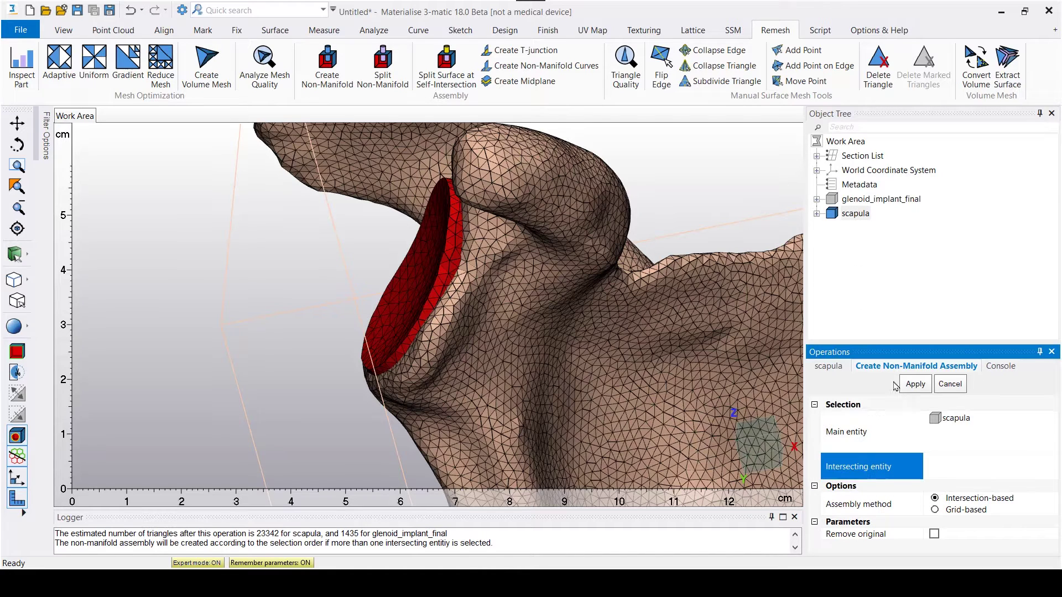
click(882, 199)
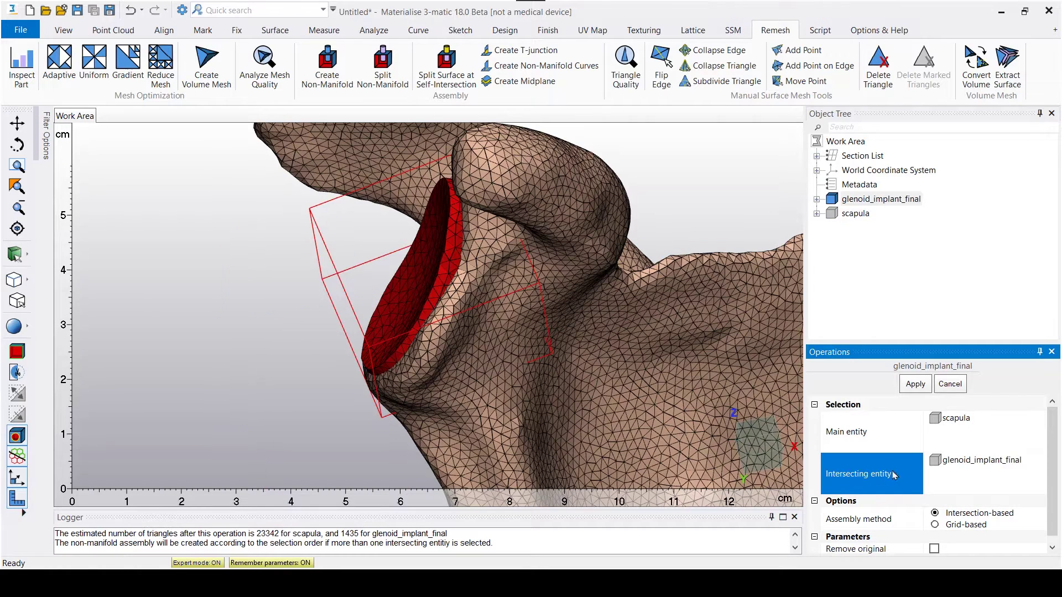
click(917, 385)
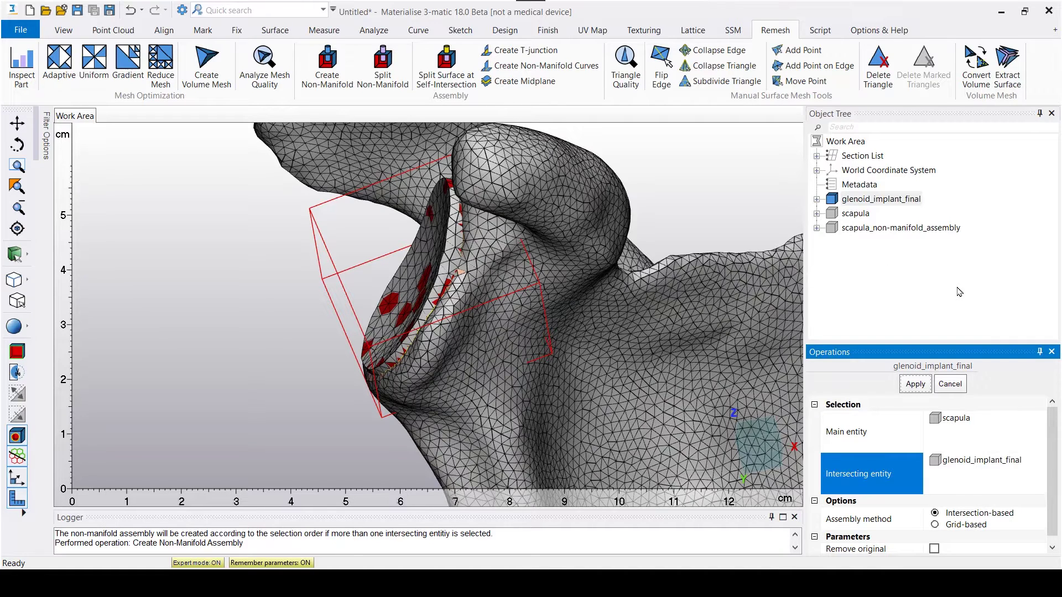
Show only the non-manifold assembly, shade it as Filled with Triangle Edges, and close the assembly operation.
right_click(906, 230)
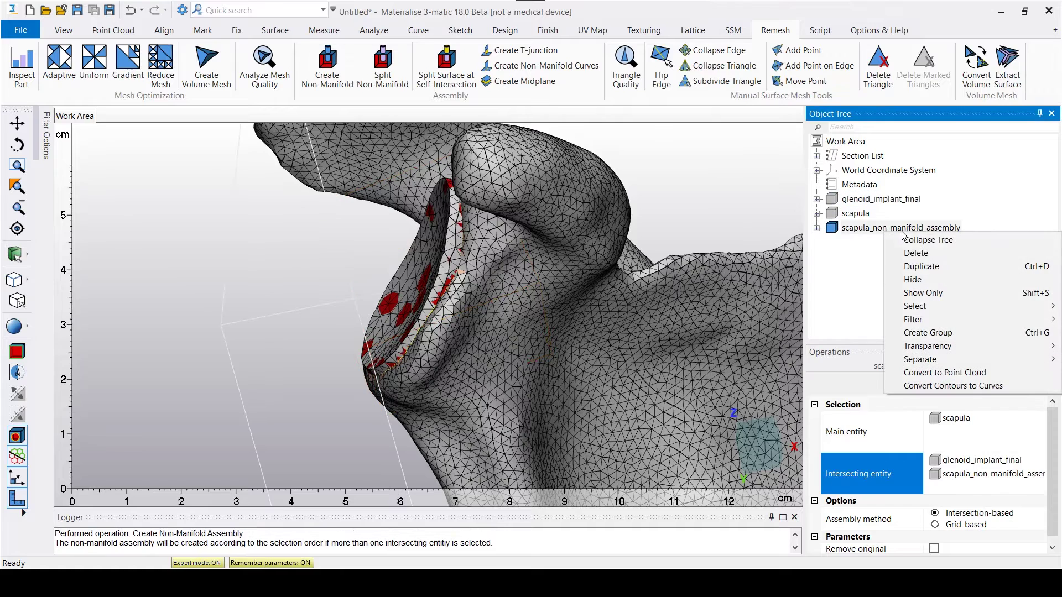
click(941, 294)
right_drag(361, 303, 390, 304)
click(27, 328)
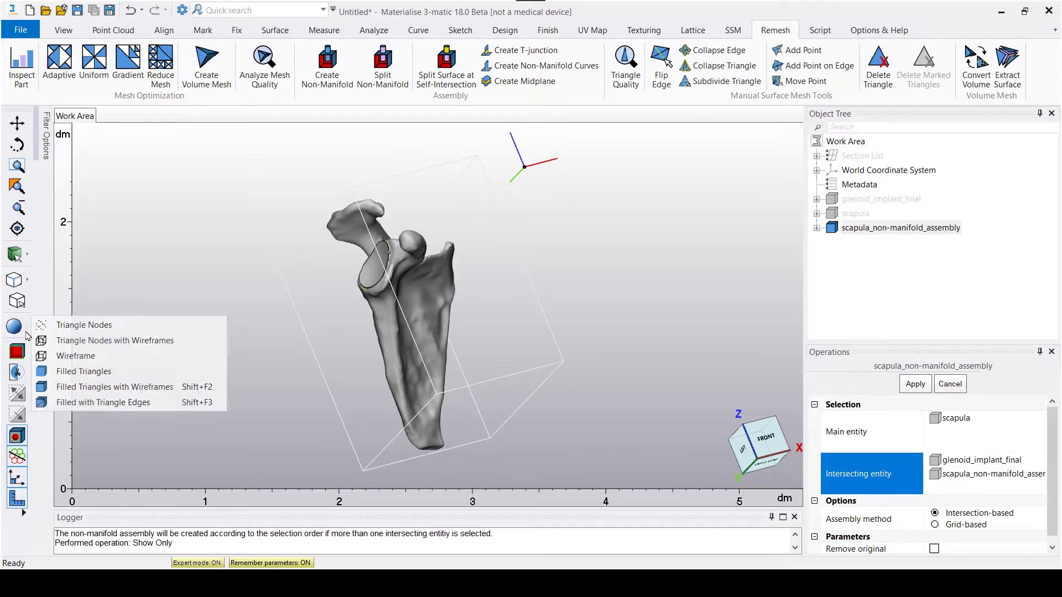
click(50, 400)
scroll(415, 258, up, 5)
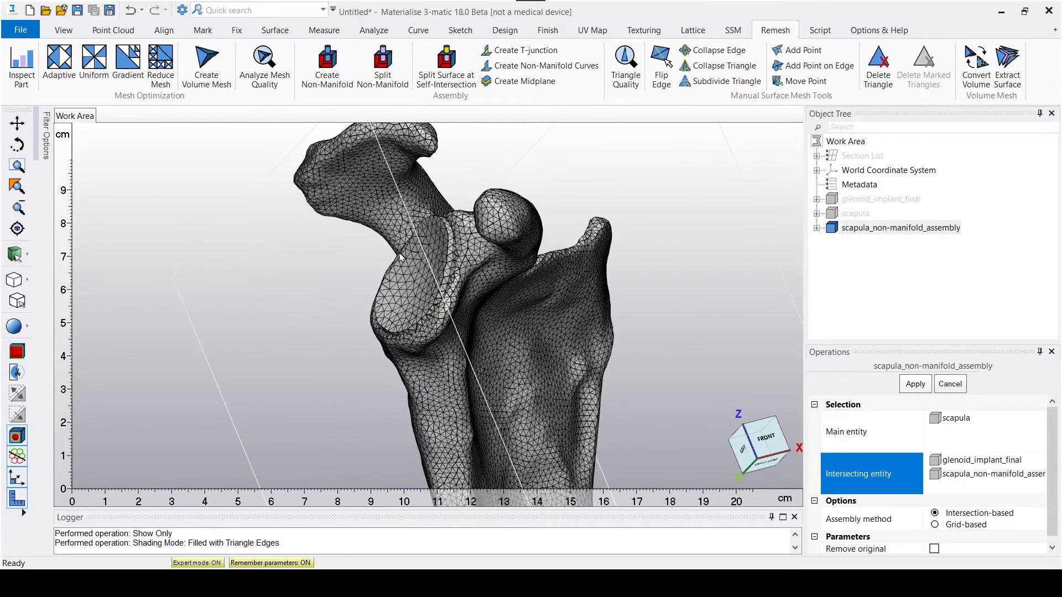
scroll(415, 258, up, 3)
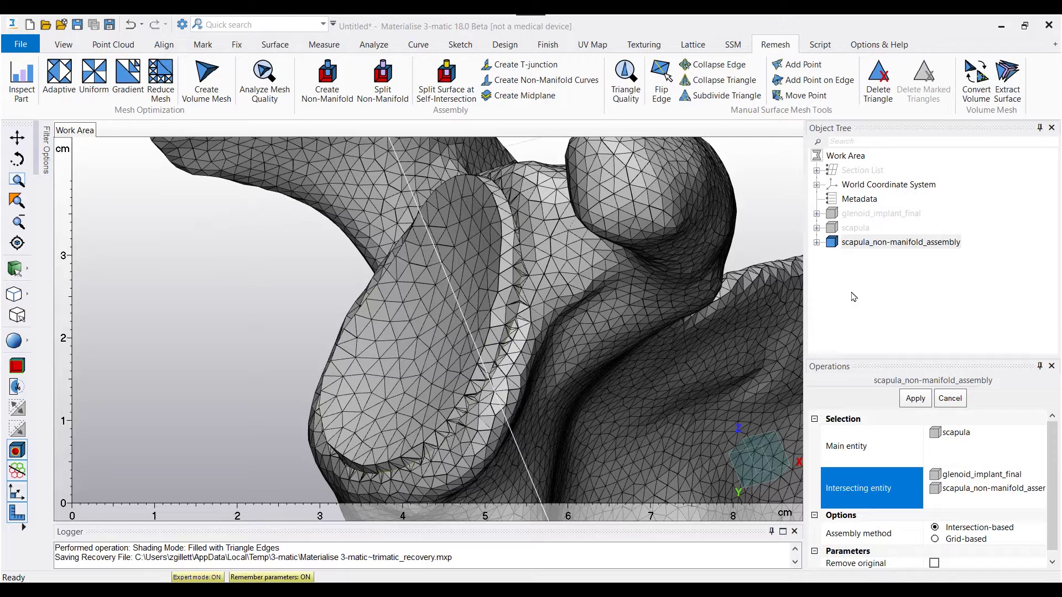
click(951, 398)
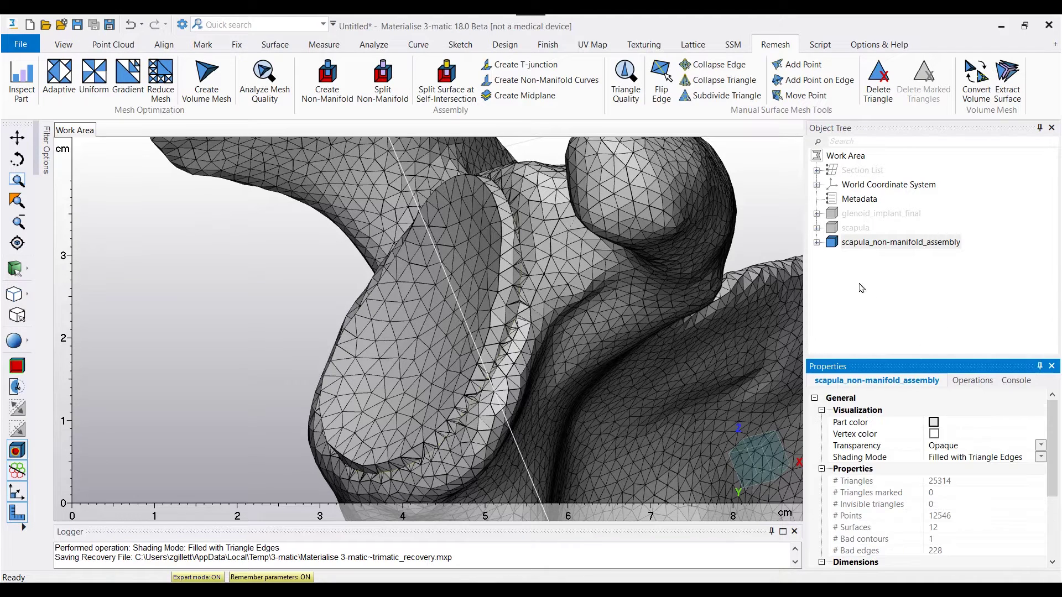
Expand the assembly's surface list, temporarily hide its glenoid_implant_final surface to examine the interface underneath, and show the surface again.
click(818, 244)
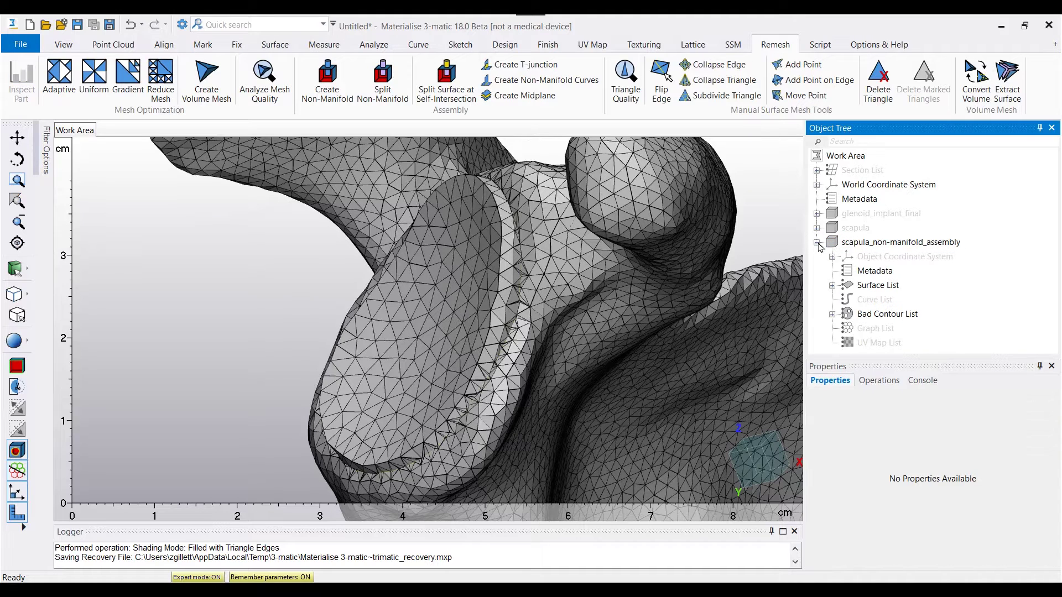
click(832, 285)
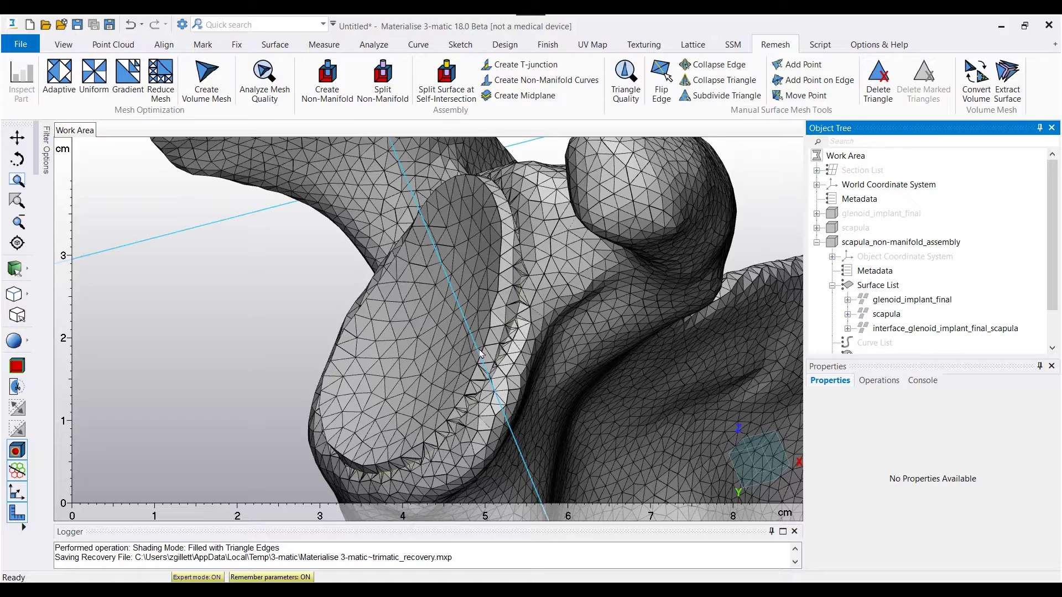
scroll(512, 282, up, 5)
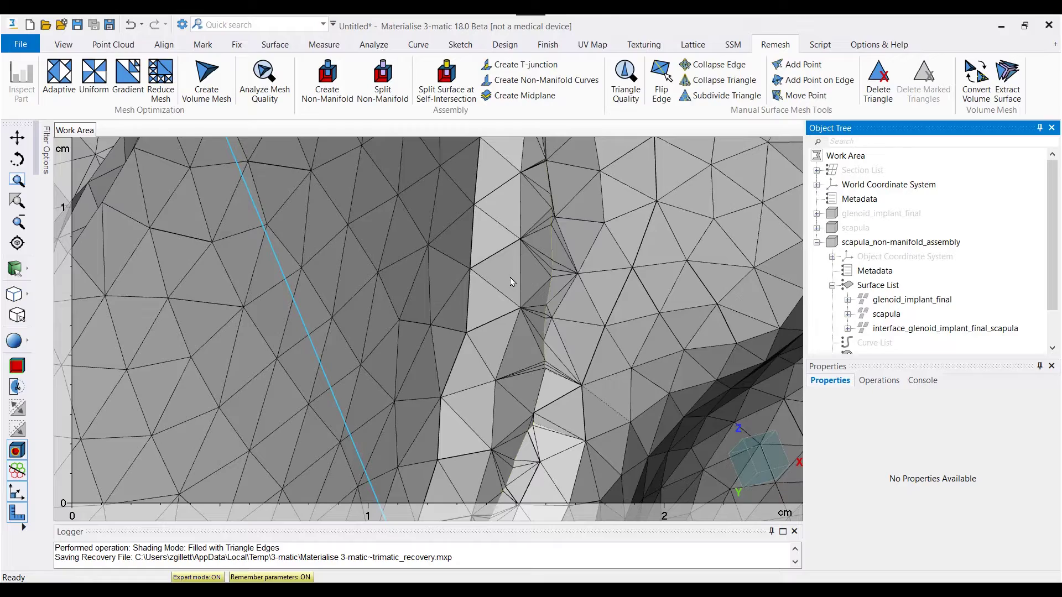
right_click(892, 299)
click(922, 331)
scroll(503, 308, down, 5)
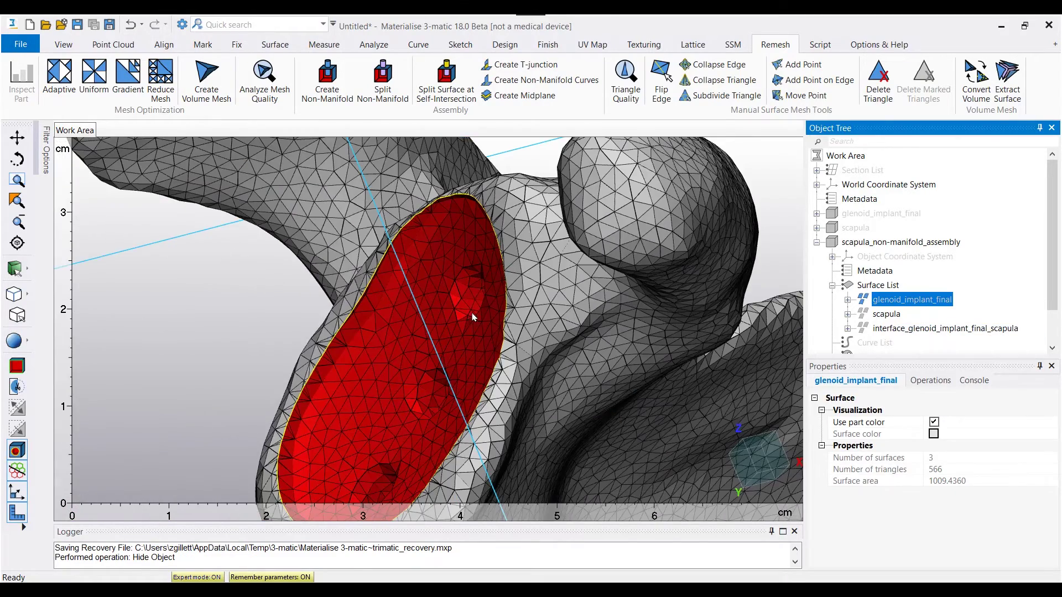
right_drag(503, 308, 523, 324)
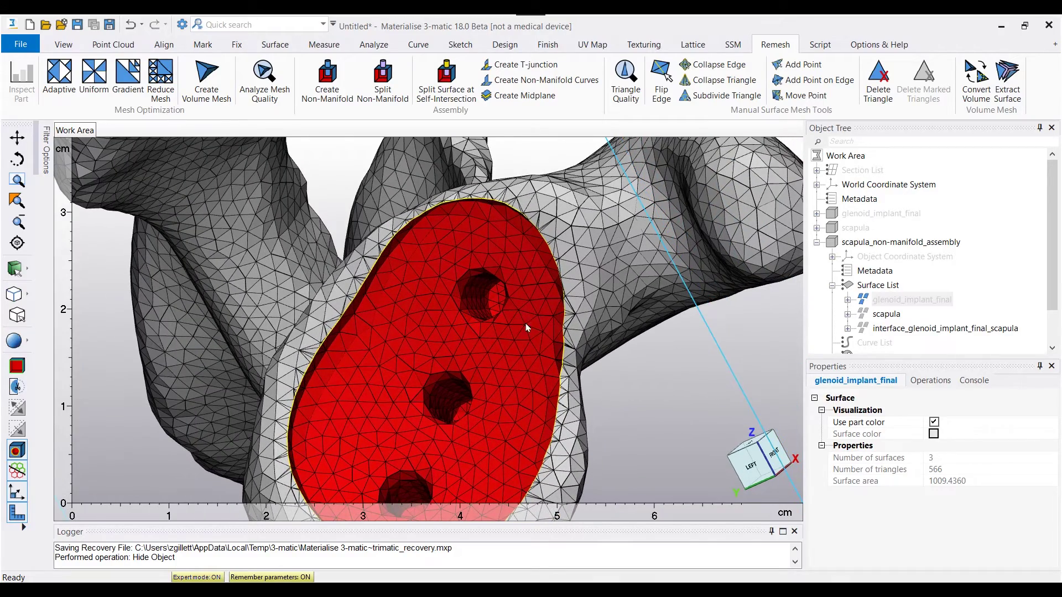
right_click(888, 300)
click(914, 334)
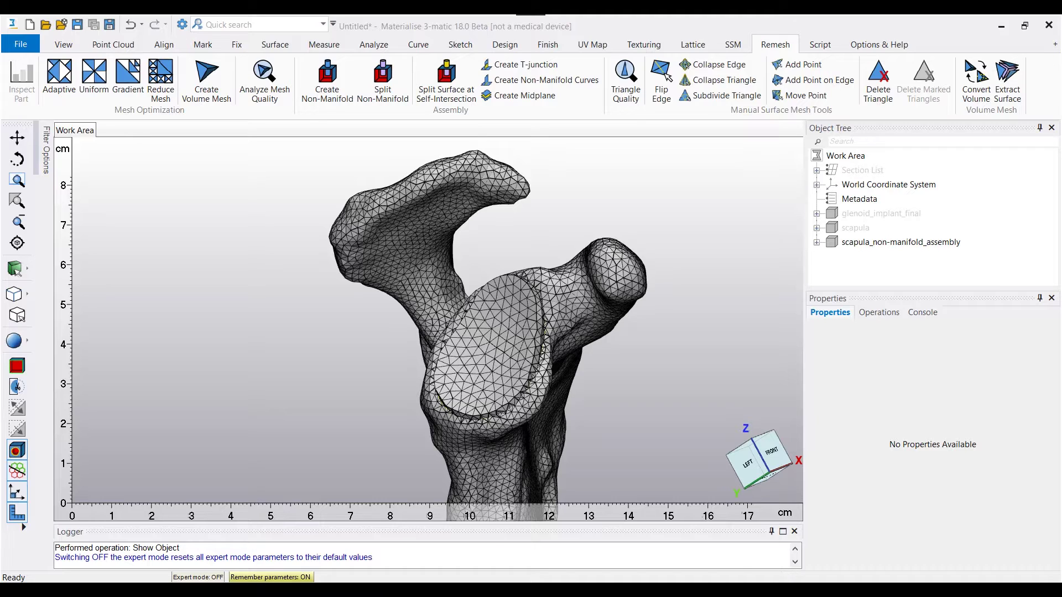
Start an adaptive remesh of scapula_non-manifold_assembly and set its target triangle edge length to 3.
click(62, 83)
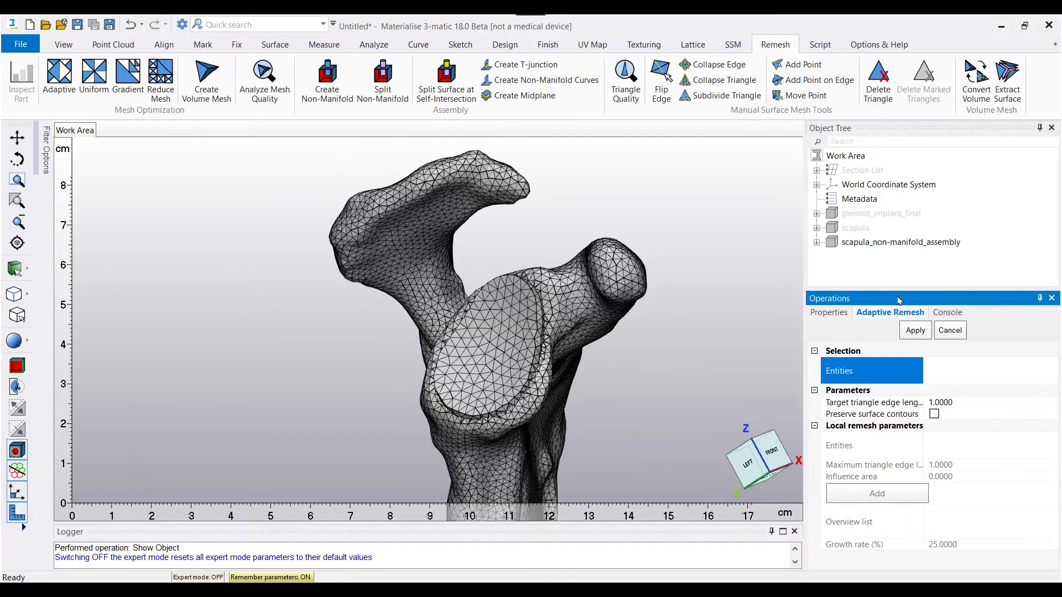
click(913, 243)
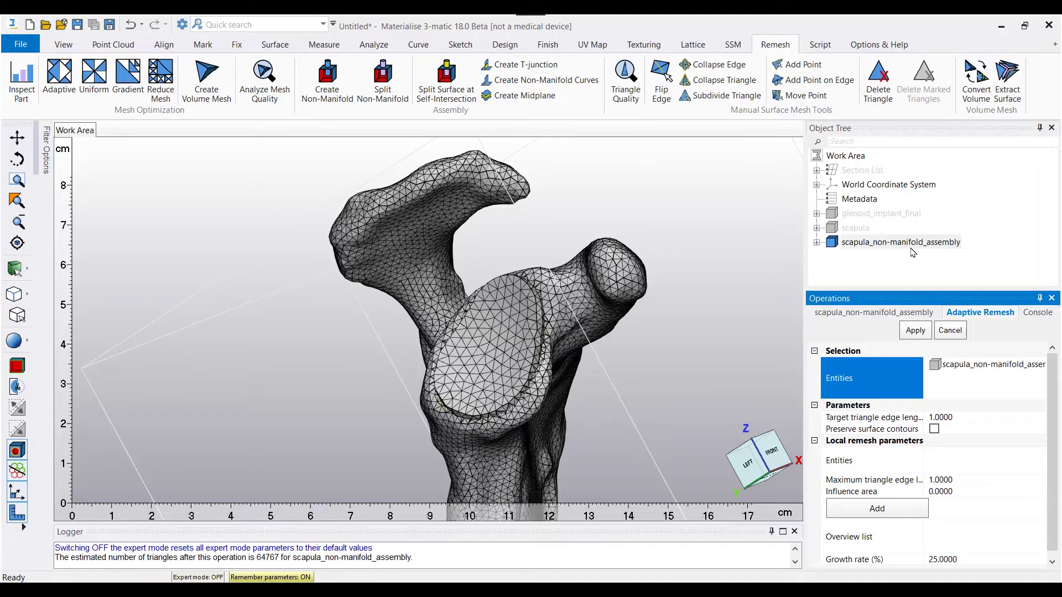
click(961, 416)
text(3)
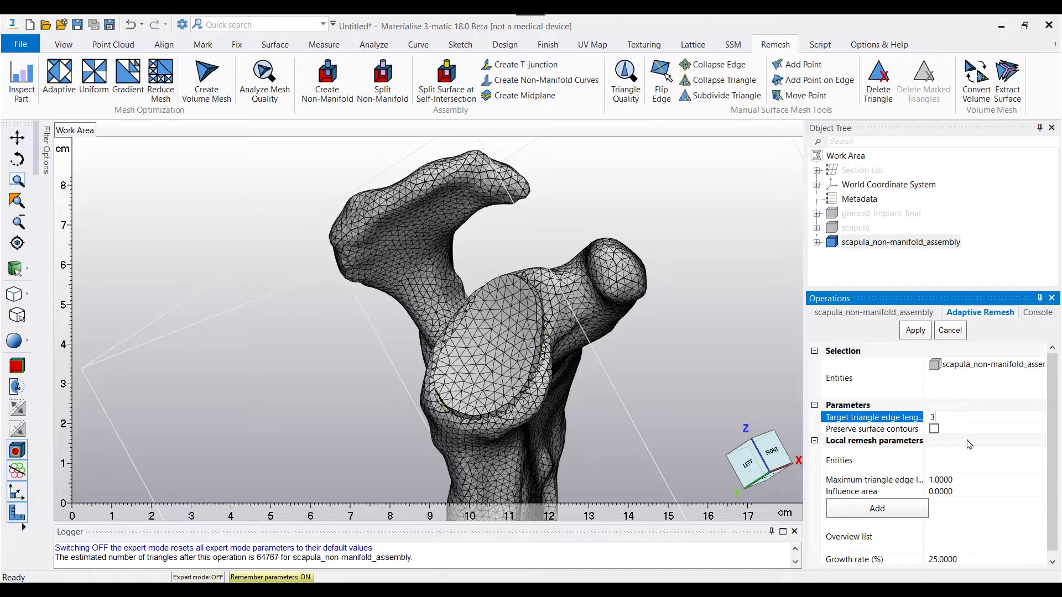
Choose the assembly's glenoid_implant_final and interface_glenoid_implant_final_scapula surfaces as the local remesh entities.
click(887, 467)
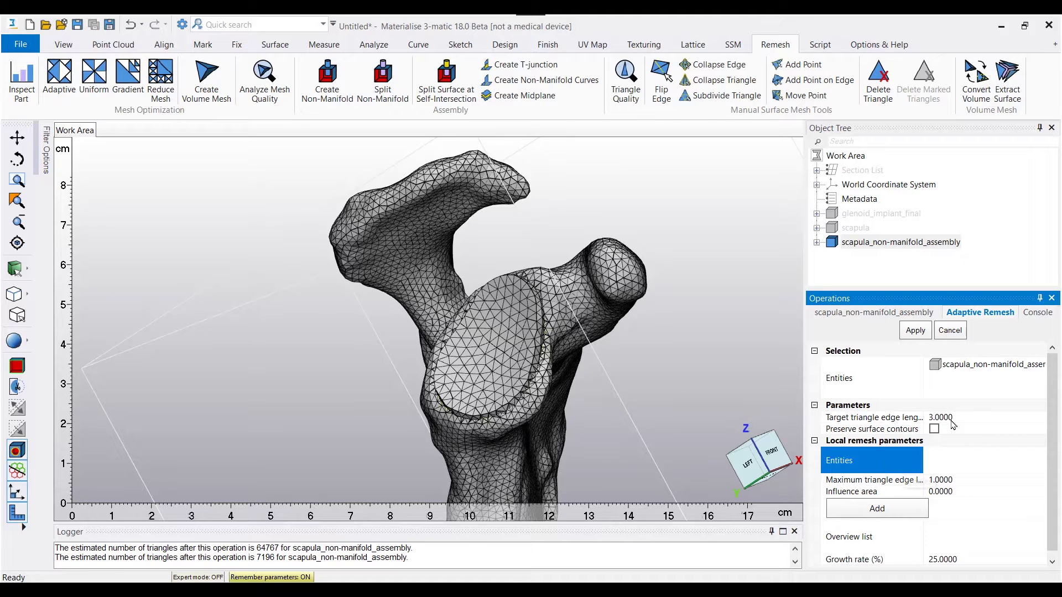
click(817, 243)
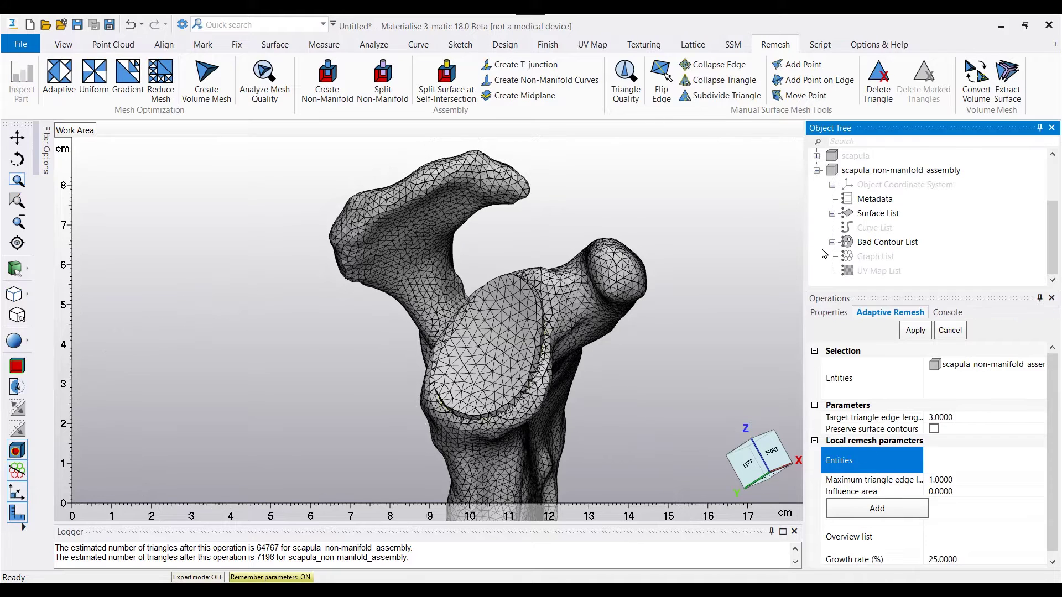
click(833, 214)
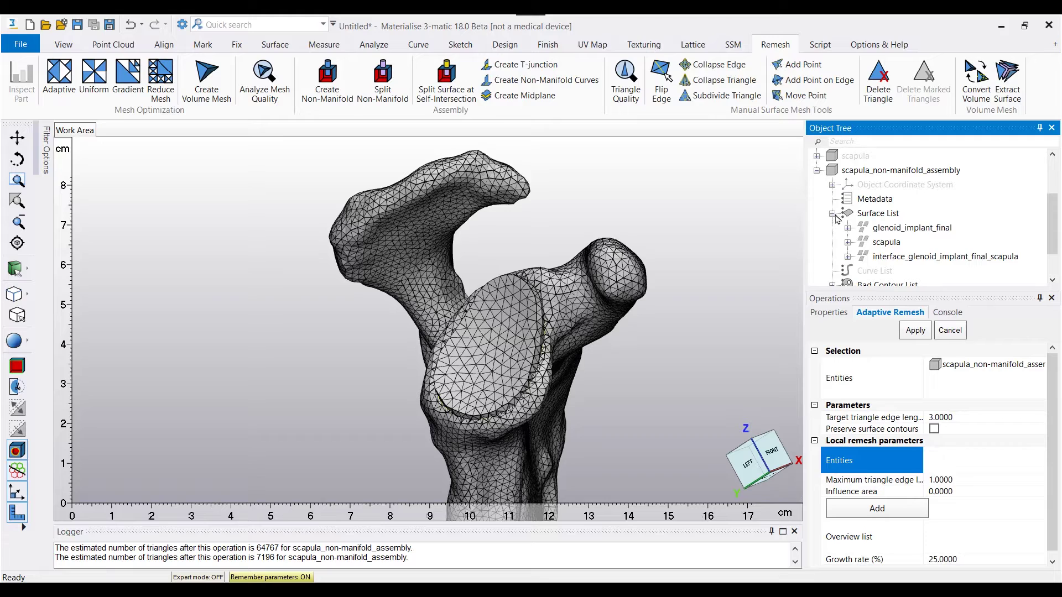
click(898, 228)
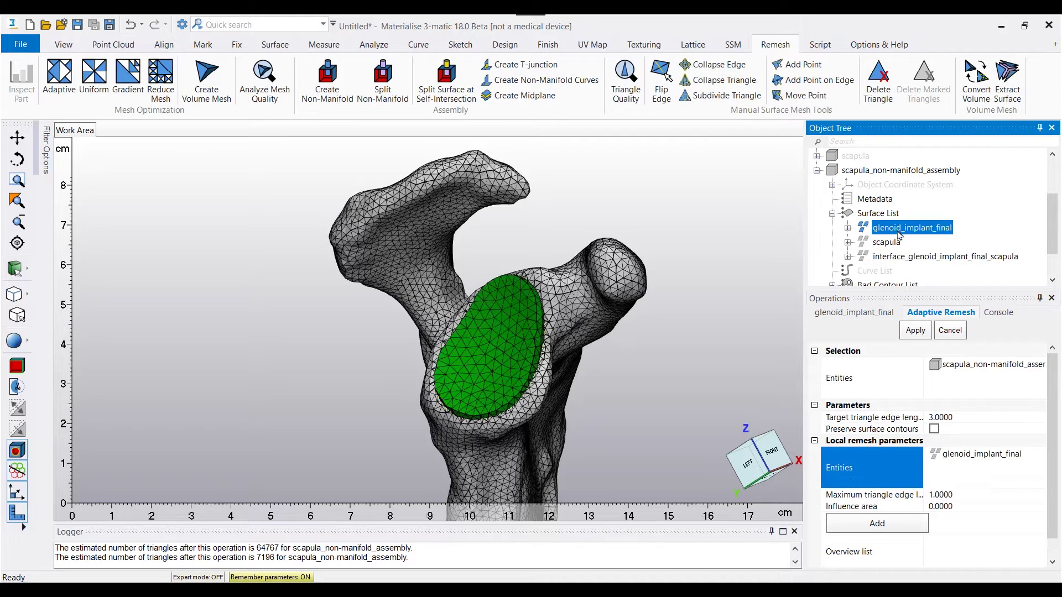
click(925, 257)
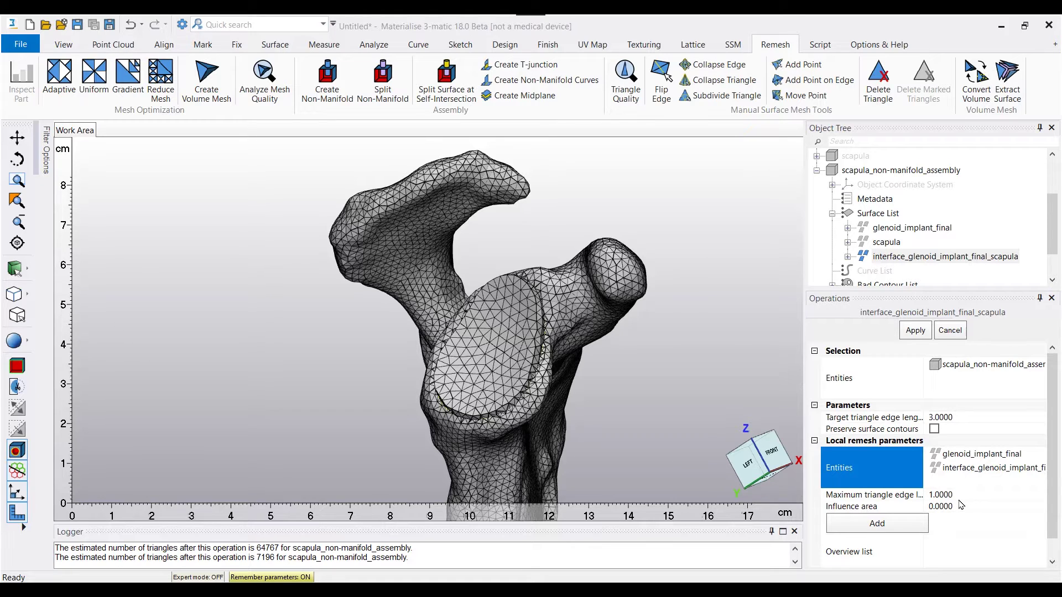
Set the growth rate to 30%, add the local remesh with maximum edge length 1, apply the adaptive remesh, and close it.
scroll(960, 499, down, 2)
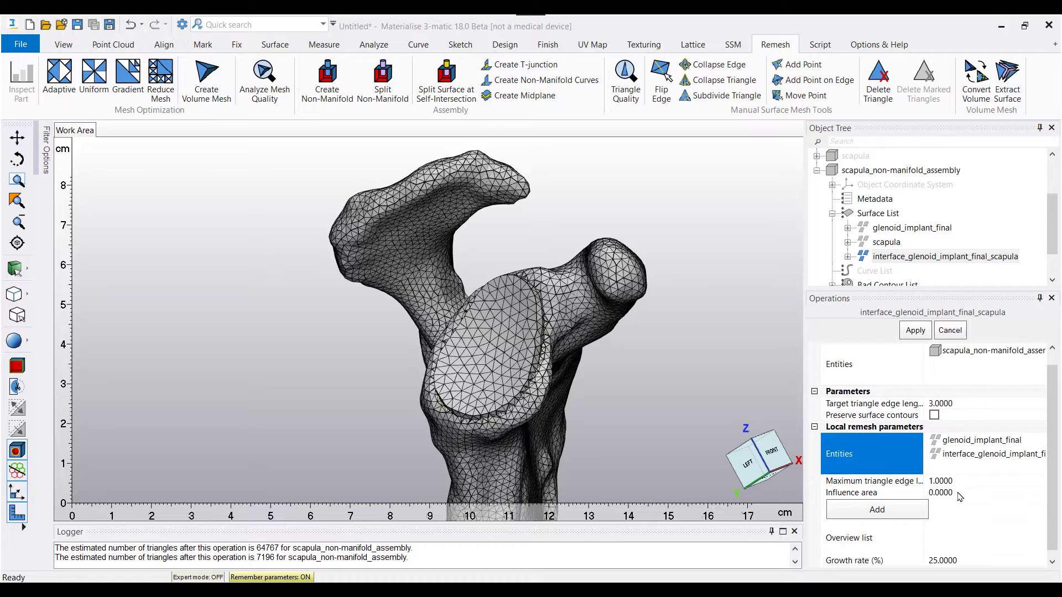
click(959, 552)
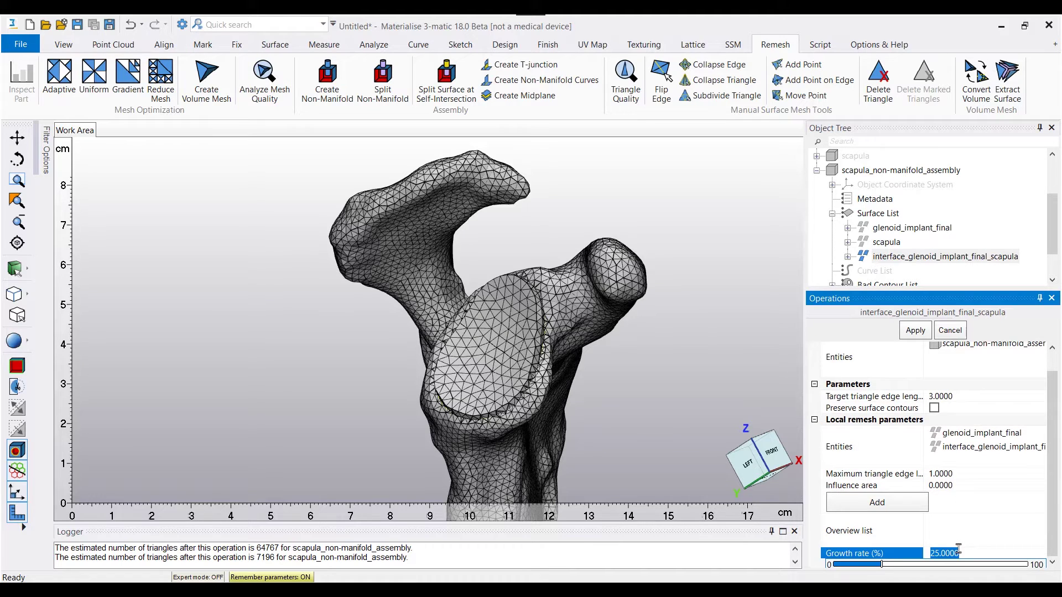
text(30)
key(Return)
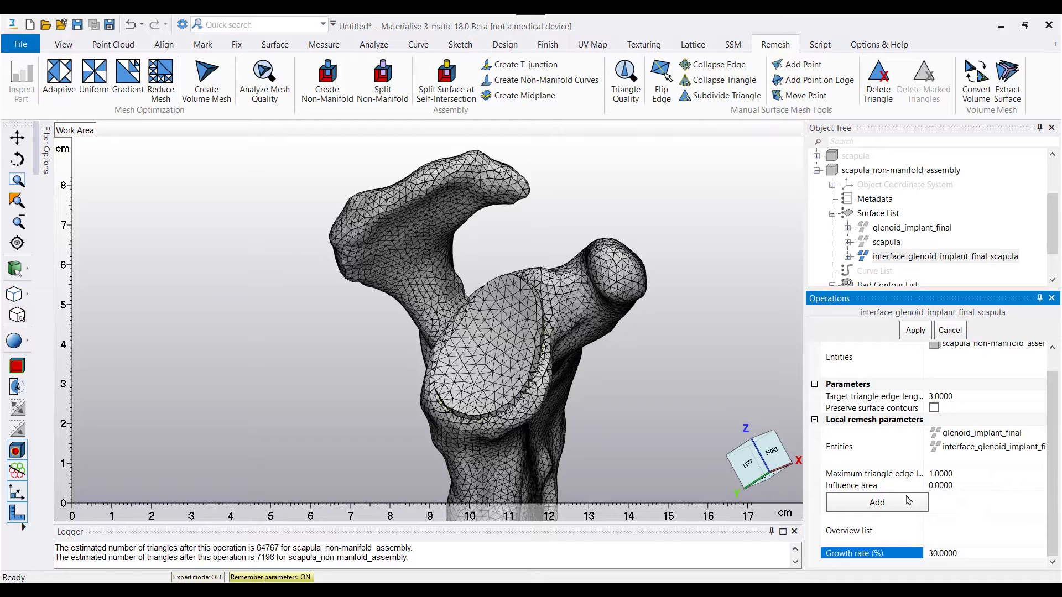
click(890, 510)
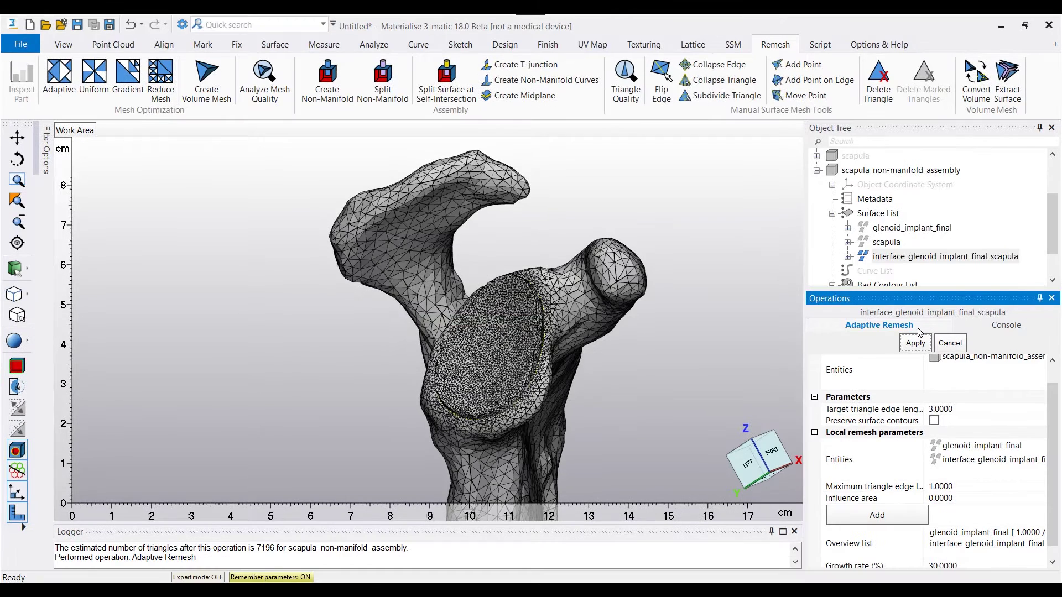
scroll(520, 360, up, 5)
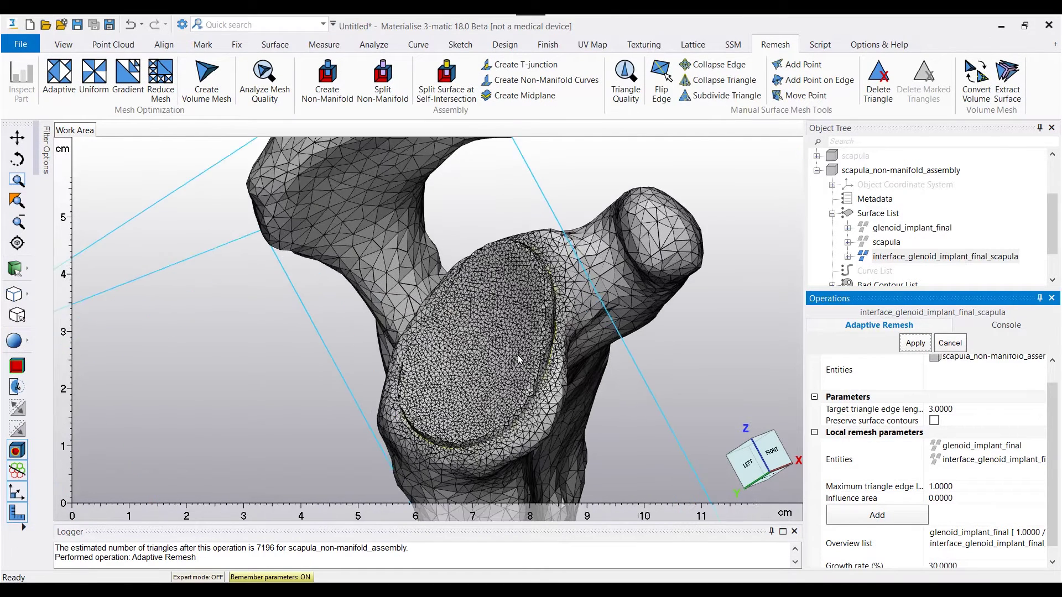
right_drag(519, 359, 494, 335)
scroll(485, 327, down, 3)
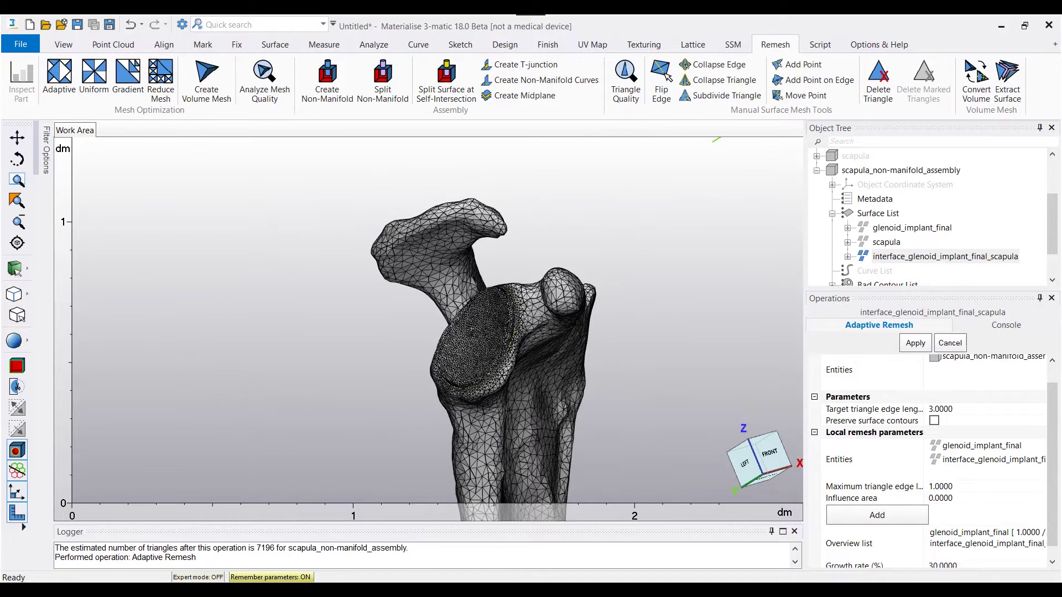
click(950, 343)
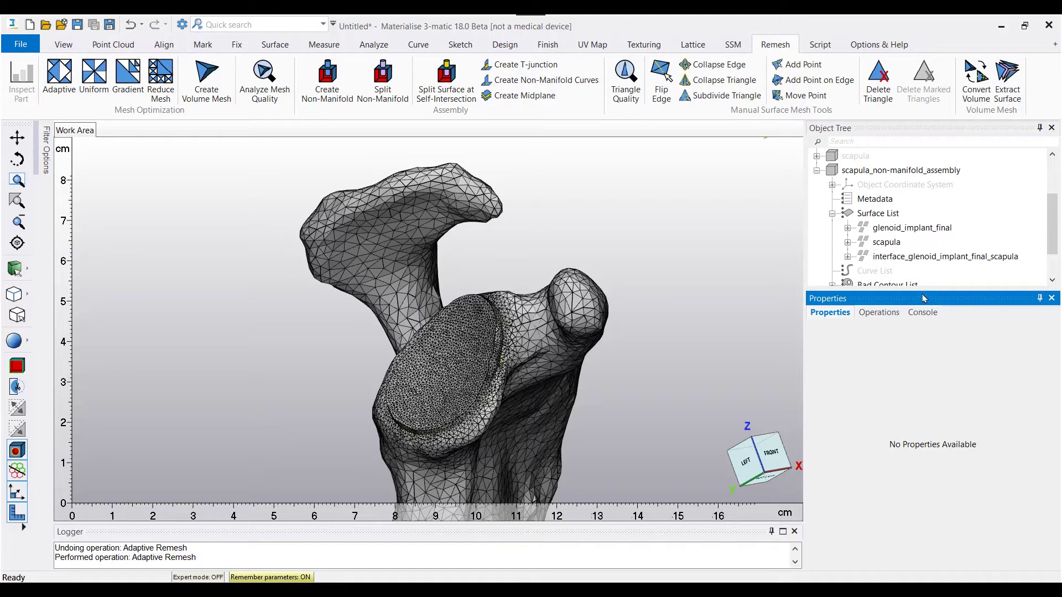
Split scapula_non-manifold_assembly into separate parts with the Automatic surface method, keeping the original, and close the operation.
drag(924, 289, 930, 458)
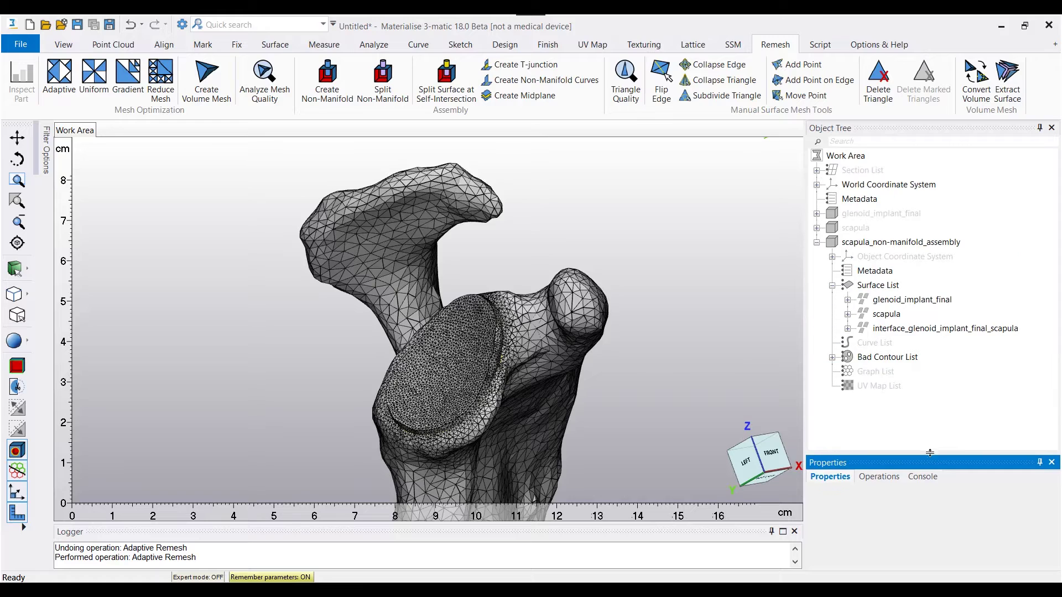
click(816, 243)
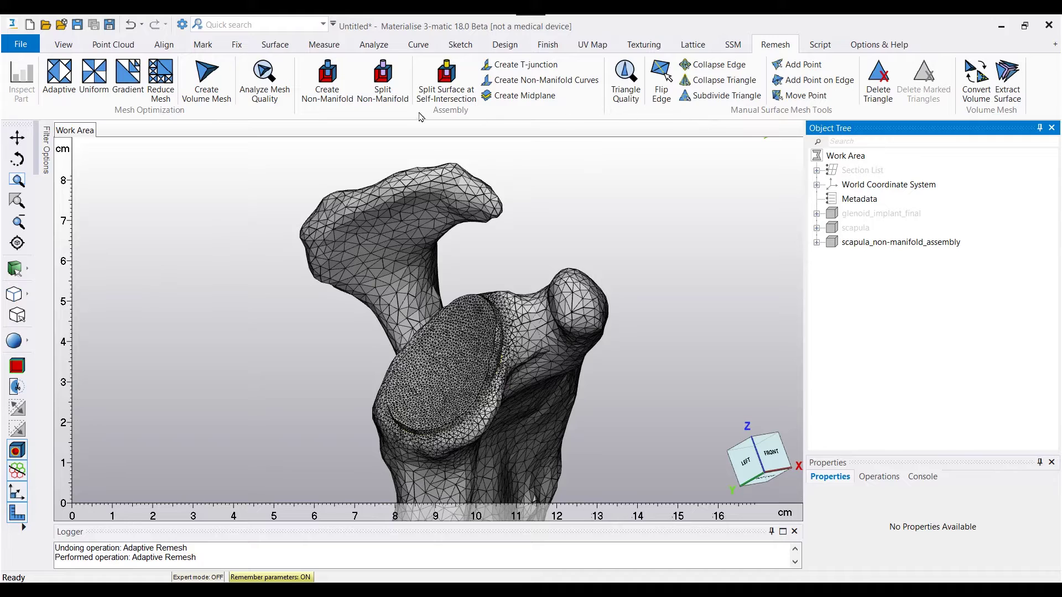
click(383, 77)
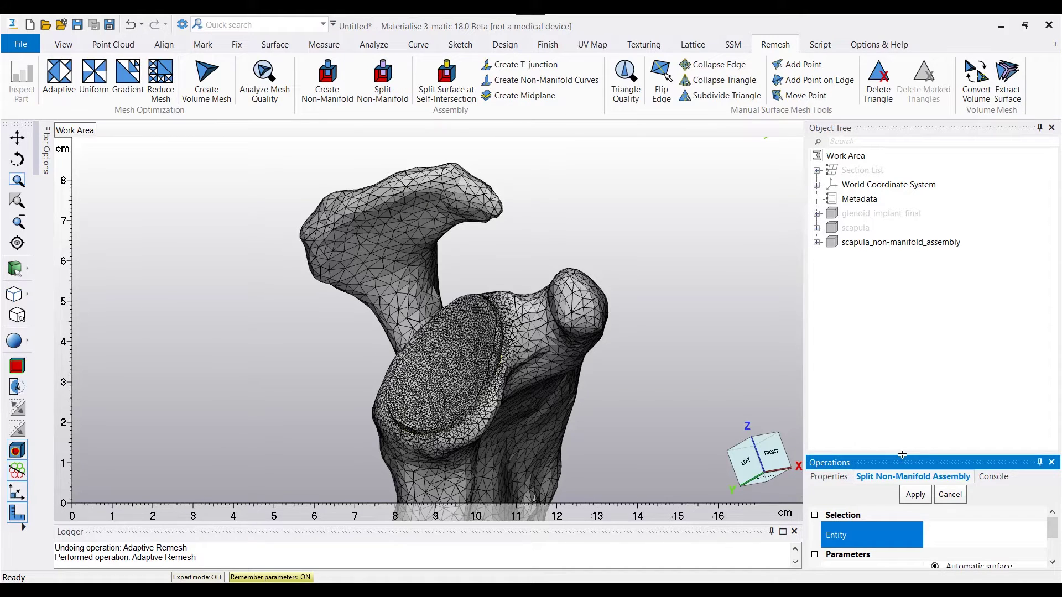
drag(903, 455, 899, 354)
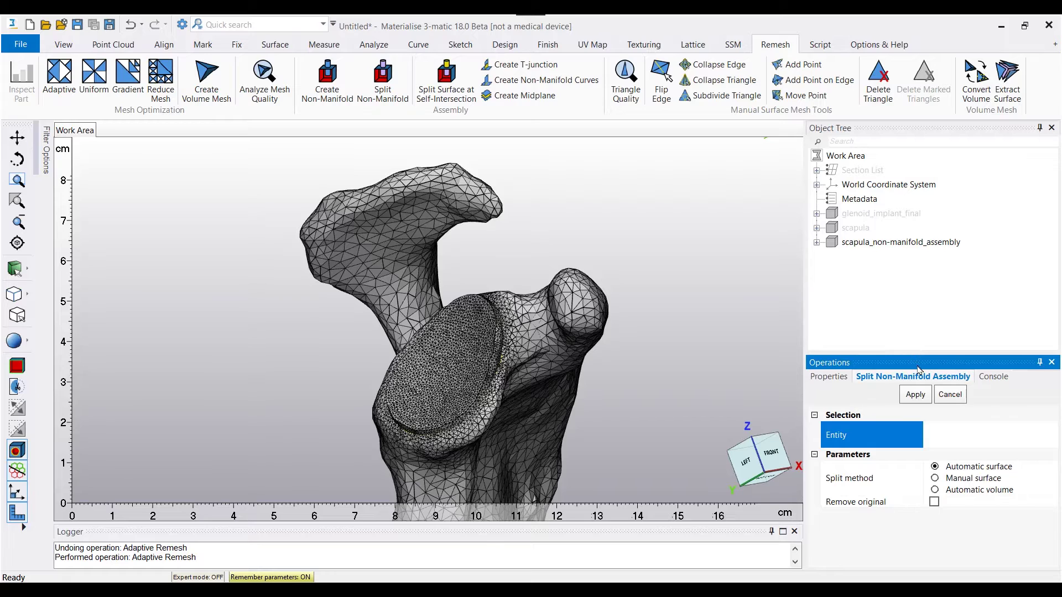
click(903, 244)
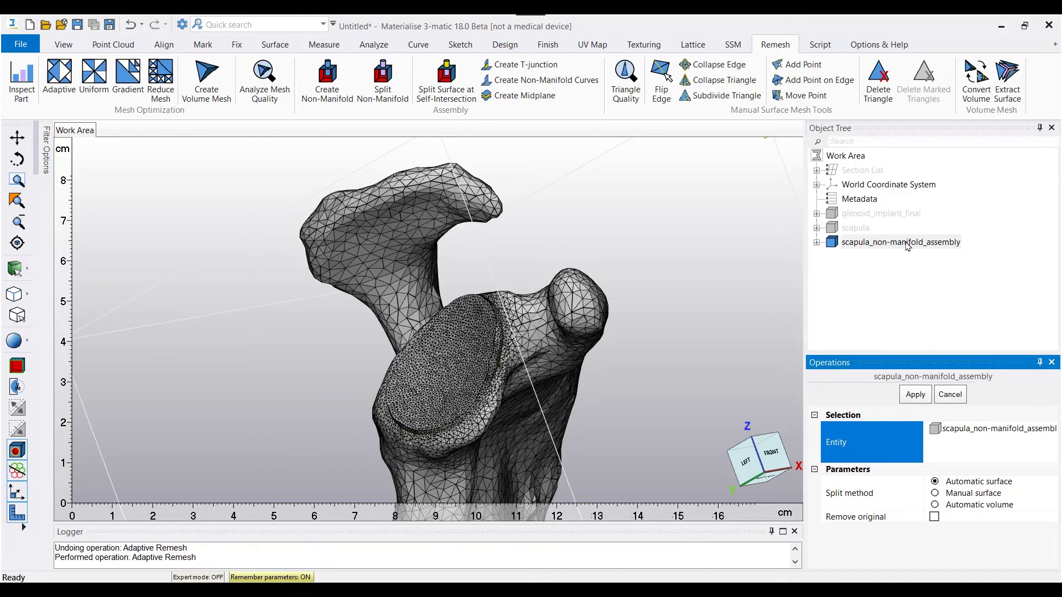
click(916, 398)
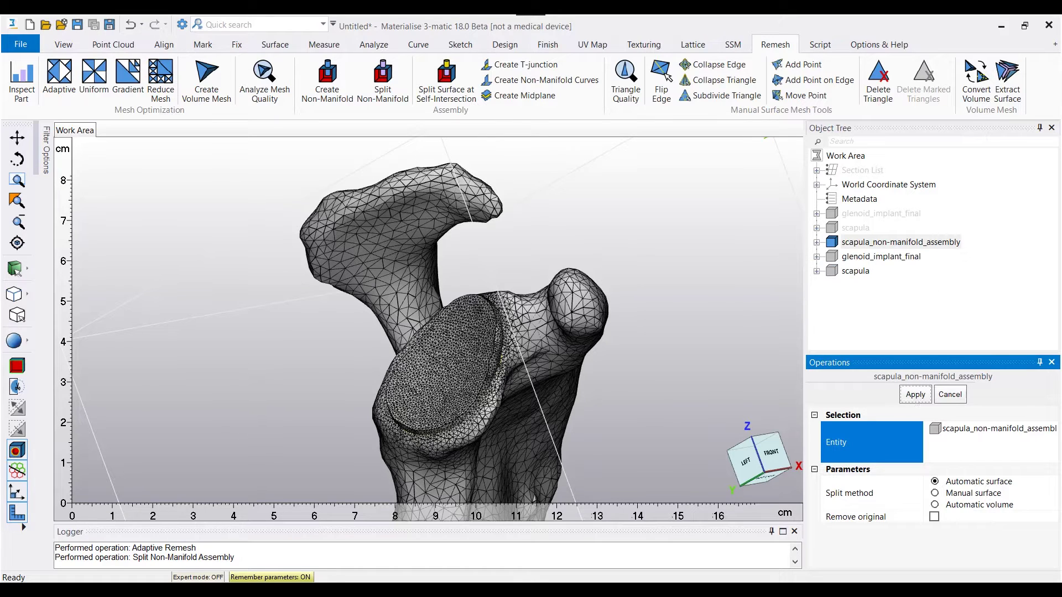
click(959, 411)
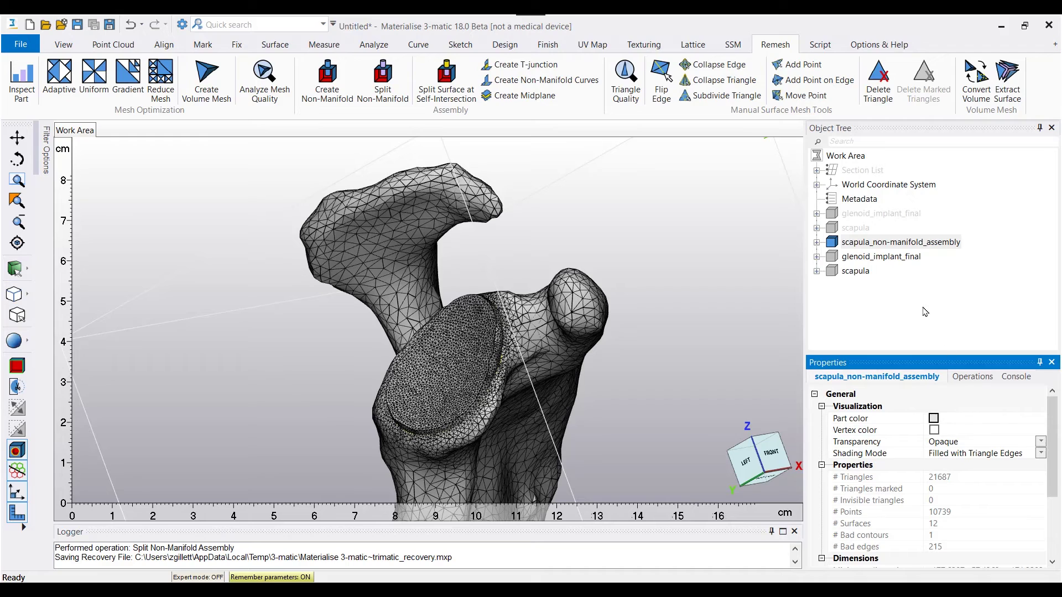
Show only the newly split glenoid_implant_final and scapula parts, and shade them as Filled with Triangle Edges.
click(881, 257)
ctrl+click(856, 271)
right_click(856, 272)
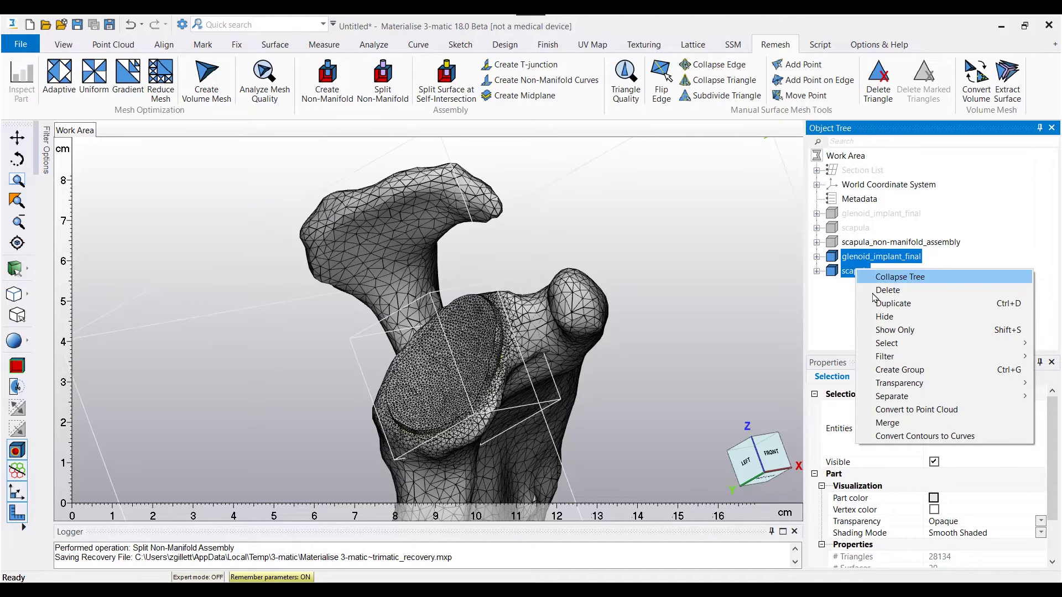
click(890, 330)
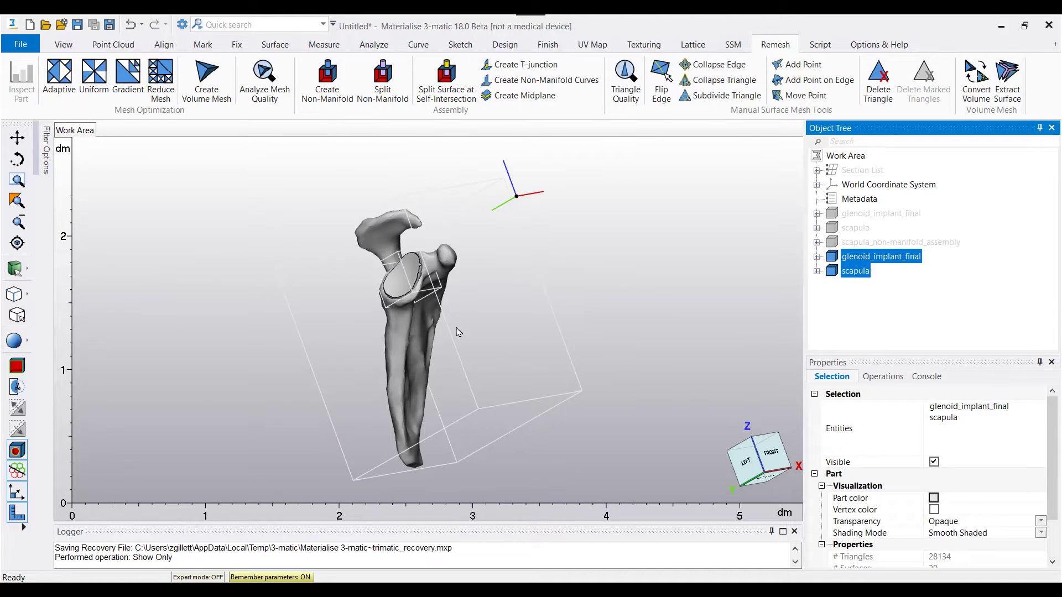
click(26, 340)
click(103, 417)
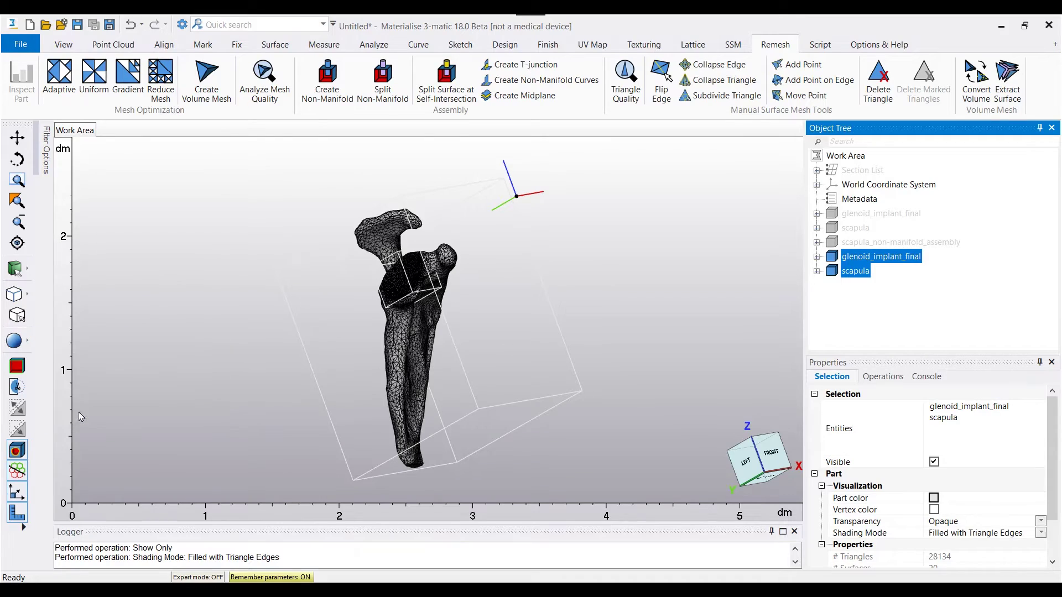
Hide the newly split glenoid_implant_final part to expose the scapula's implant bed.
click(365, 289)
right_drag(365, 289, 466, 291)
scroll(398, 277, up, 6)
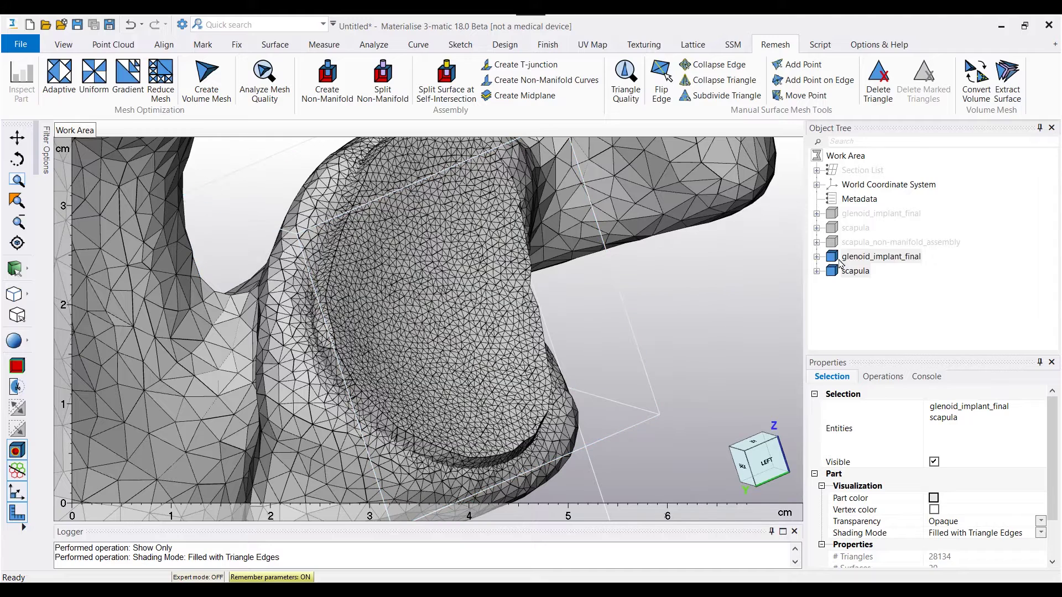
click(864, 291)
right_click(854, 274)
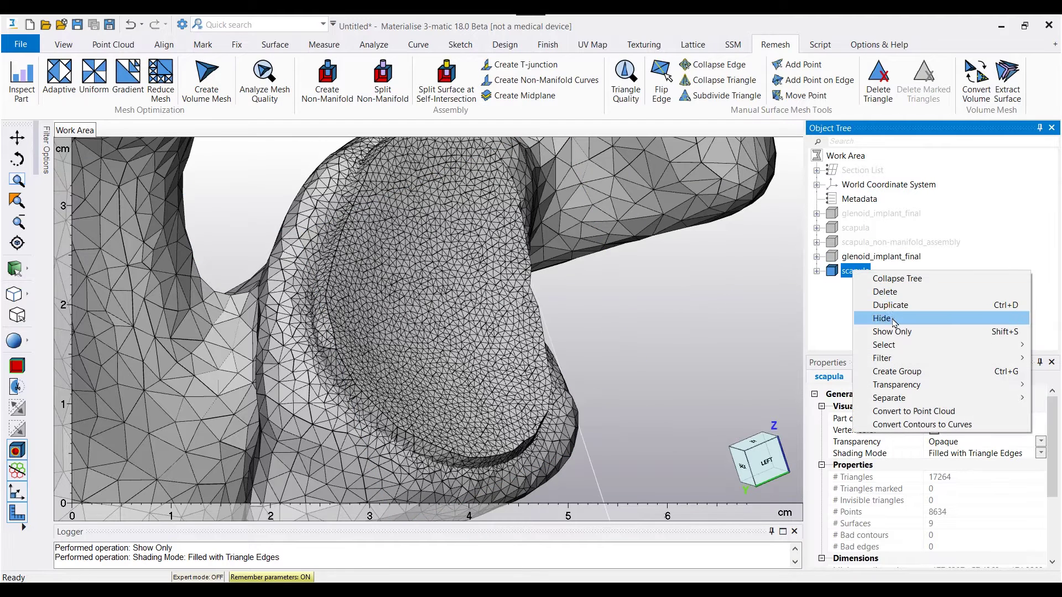
right_click(866, 258)
right_click(866, 256)
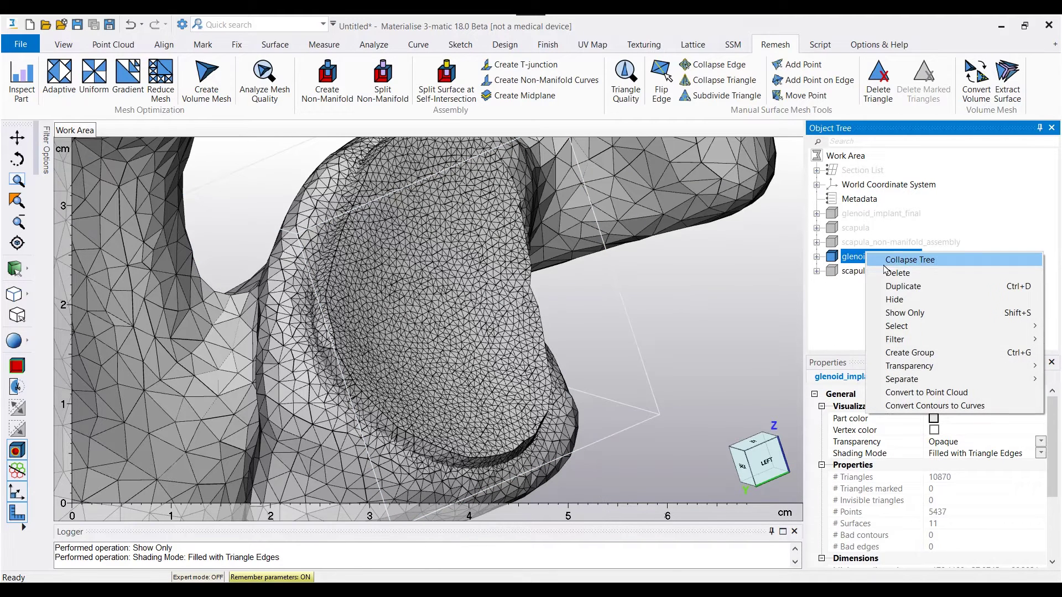
click(903, 302)
Examine the scapula's mesh at the implant interface, around the peg holes and along the groove's rim.
right_drag(409, 319, 340, 329)
scroll(244, 351, up, 5)
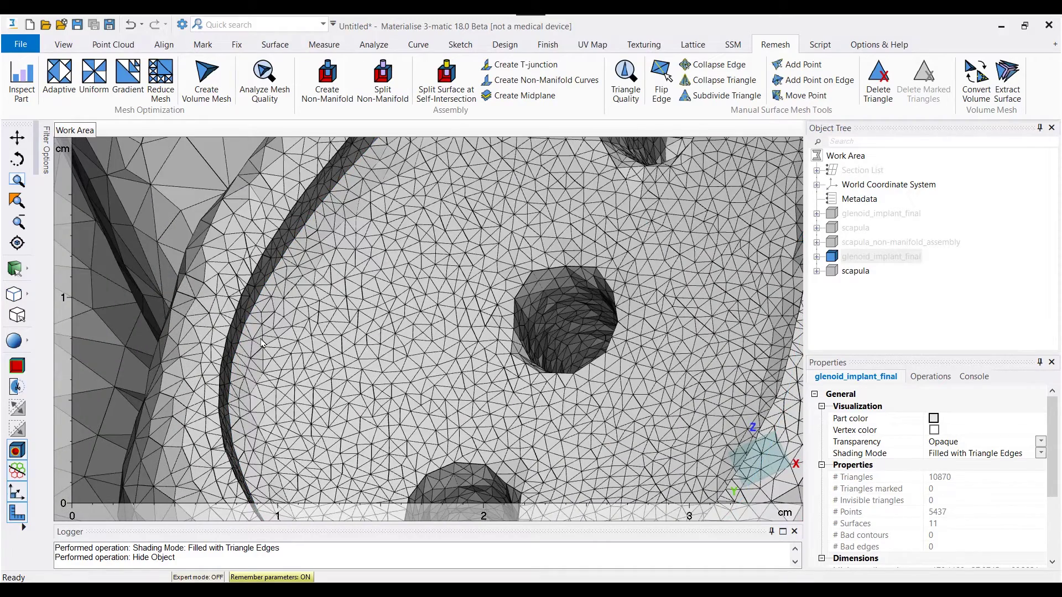
scroll(262, 344, down, 2)
scroll(262, 343, down, 3)
right_drag(262, 343, 266, 319)
scroll(295, 331, up, 6)
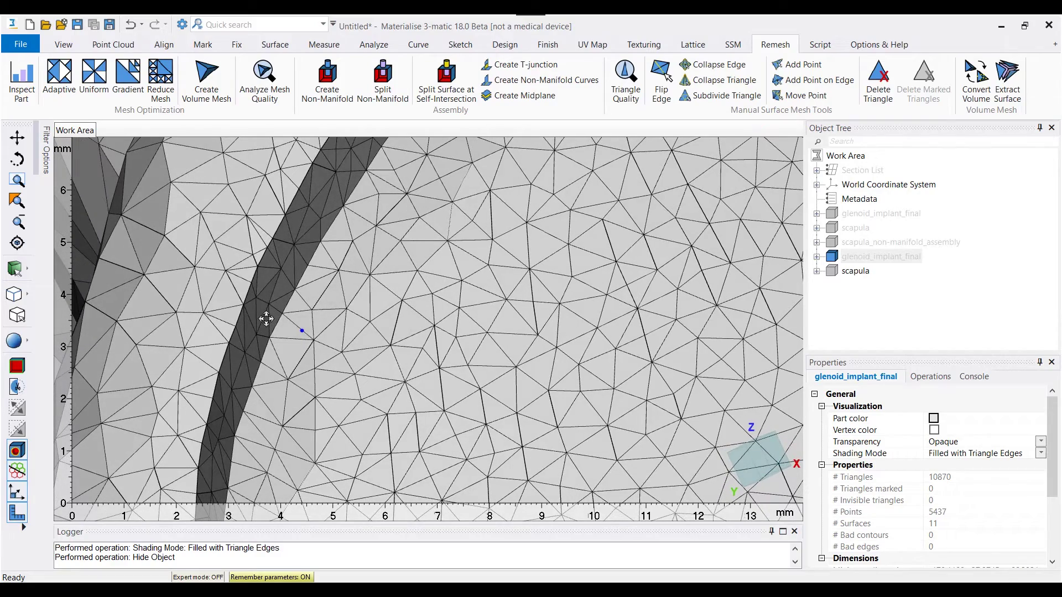
scroll(596, 301, down, 6)
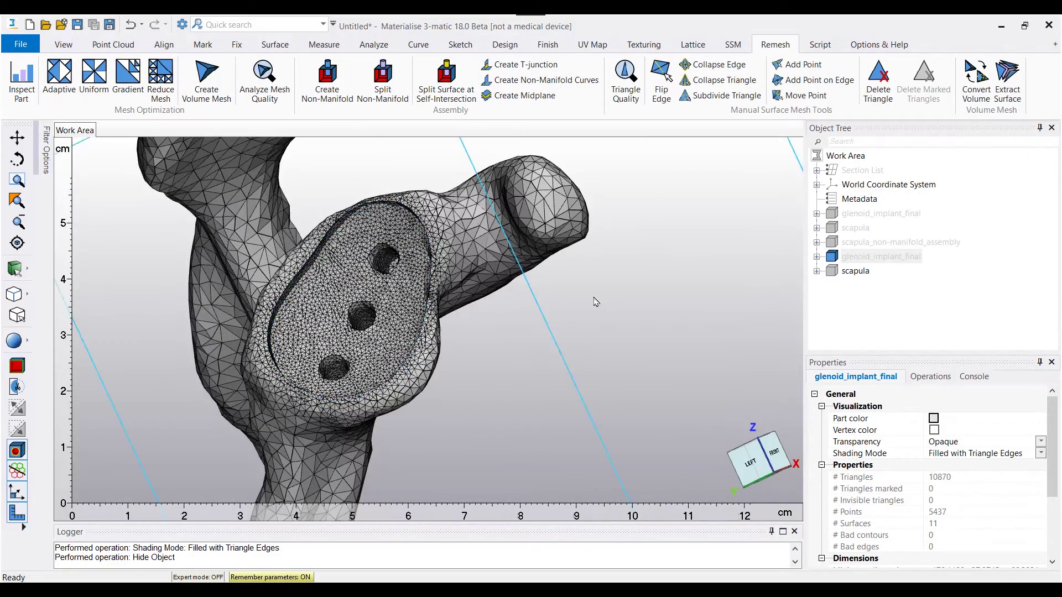
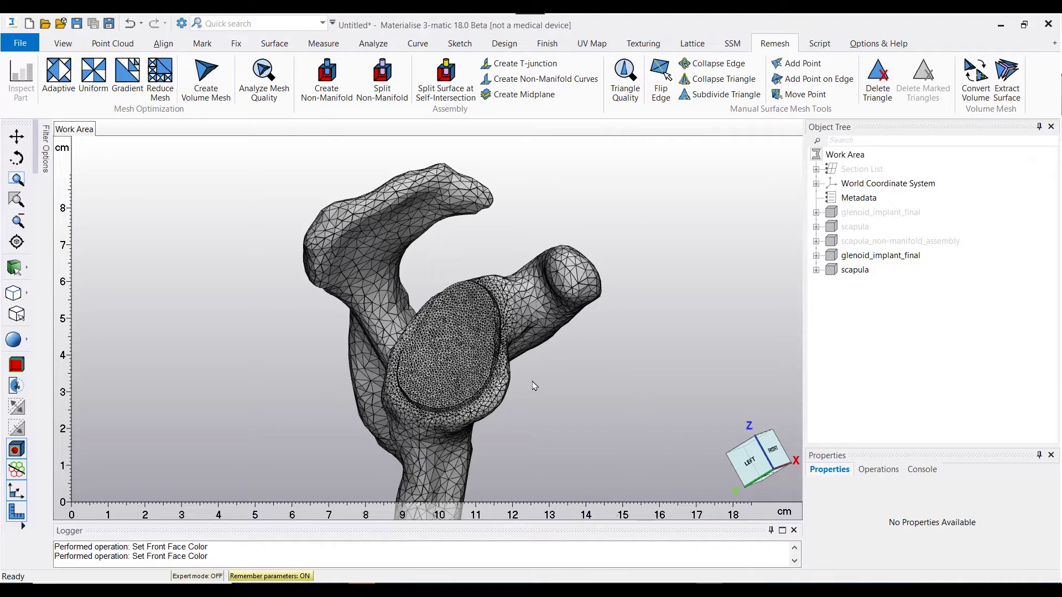
Select the outer face of the split glenoid_implant_final part as a surface.
mouse_move(569, 372)
right_down()
mouse_move(578, 389)
mouse_move(553, 360)
mouse_move(544, 366)
mouse_move(570, 378)
right_up()
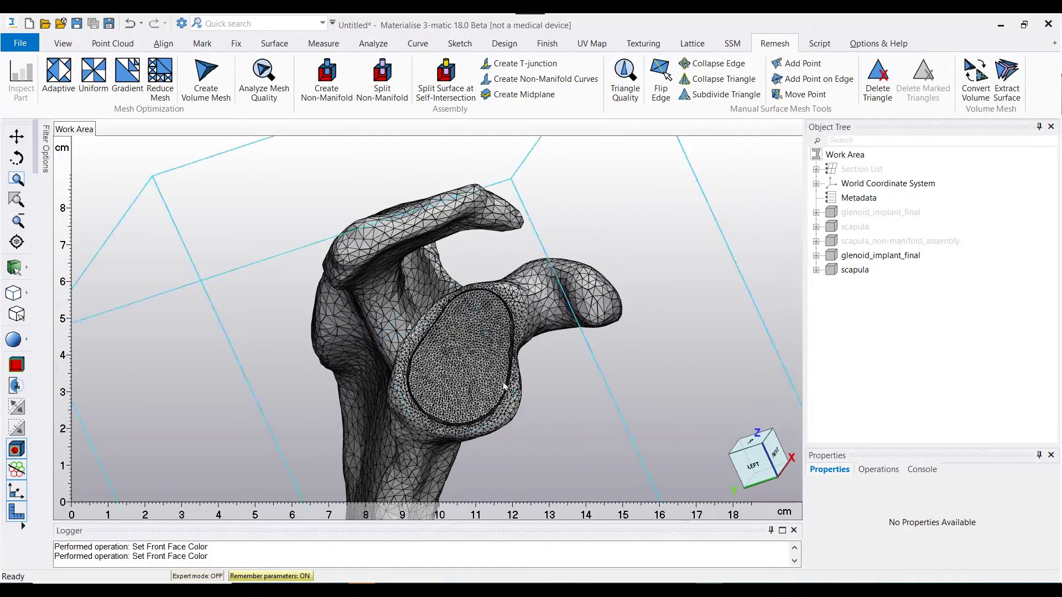
click(459, 370)
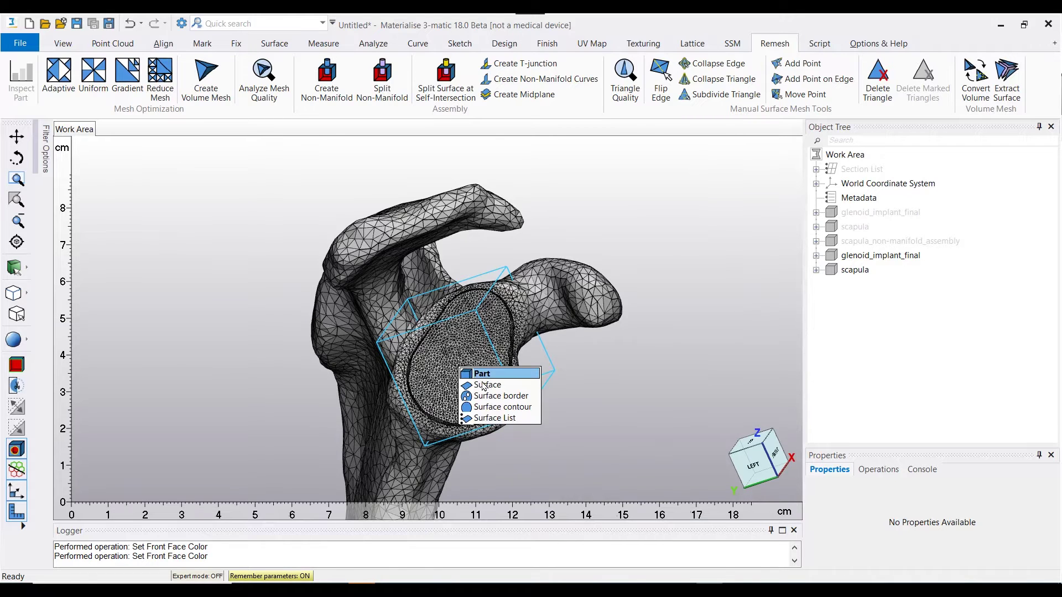
click(488, 382)
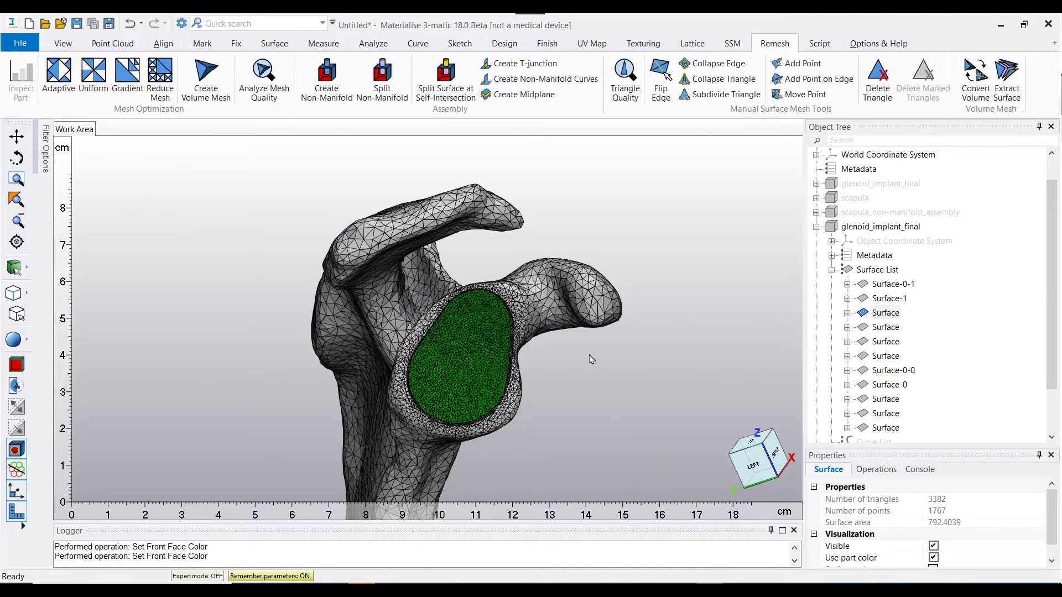
Rename the selected outer-face surface of the split glenoid_implant_final part as LOAD SURFACE.
double_click(890, 313)
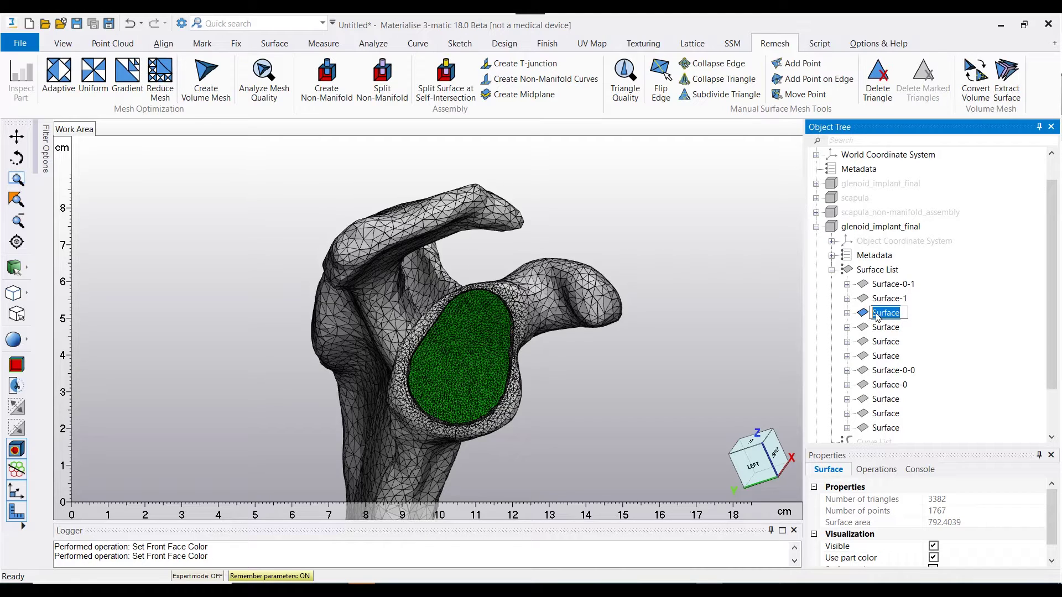
text(LOAD SURFACE)
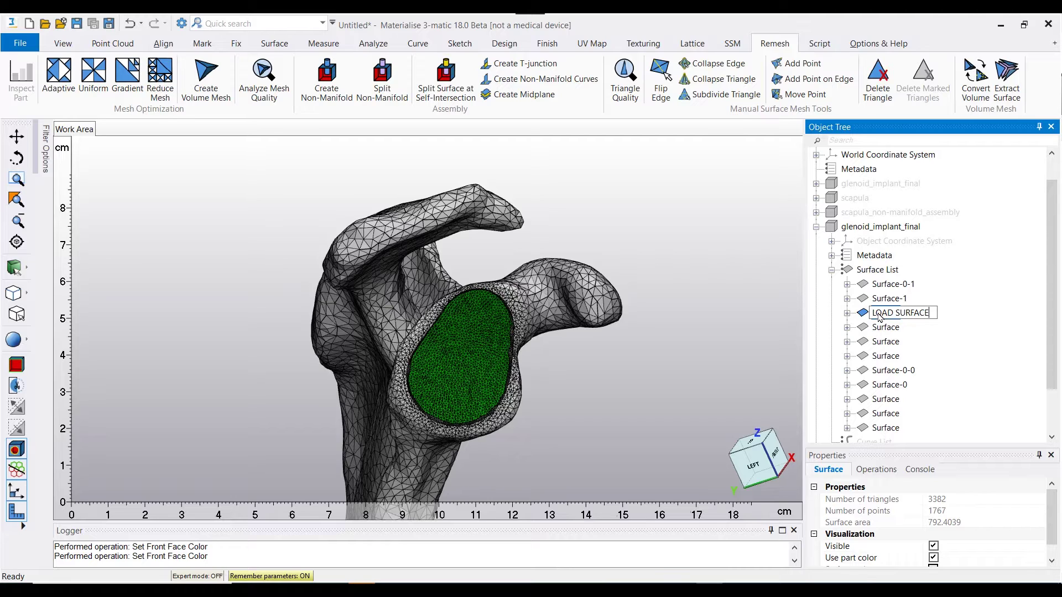
click(1004, 331)
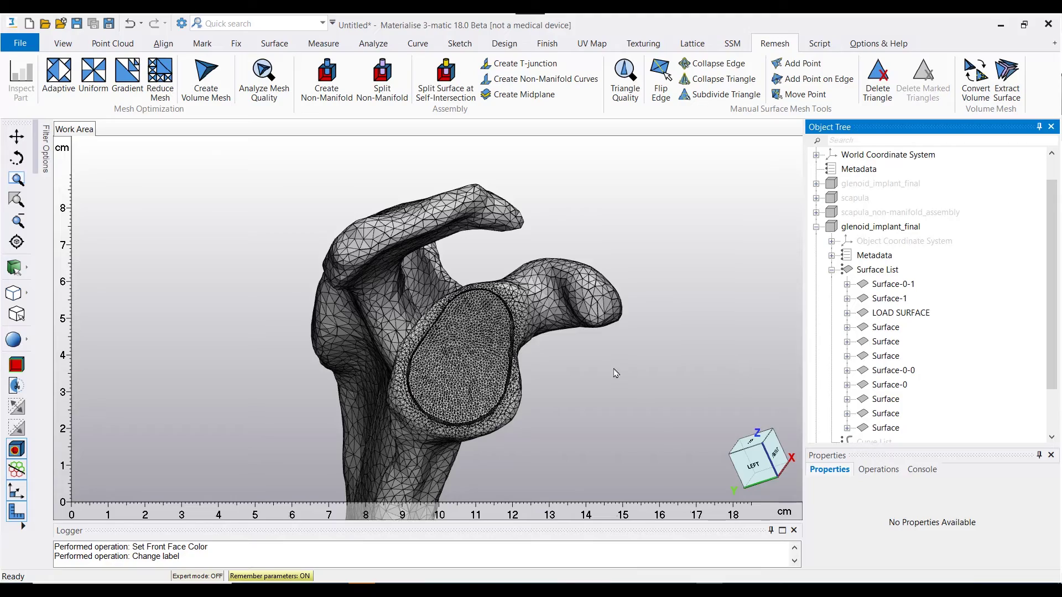
Mark an elongated oval patch on the scapula's broad front face with a wave brush of diameter 10, and smooth its border into a surface.
right_drag(612, 373, 425, 276)
scroll(529, 347, down, 3)
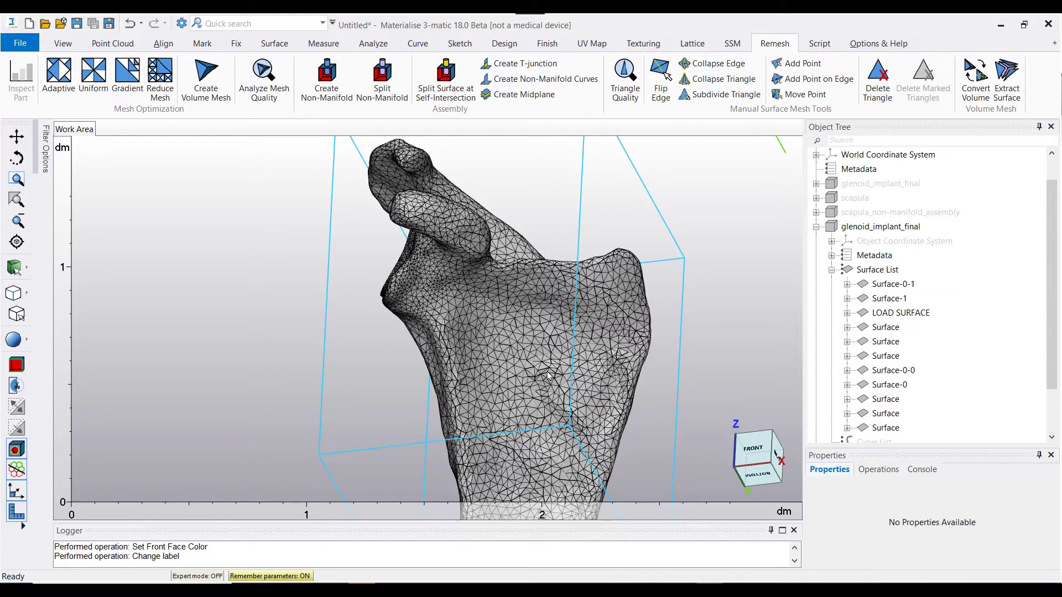
click(200, 47)
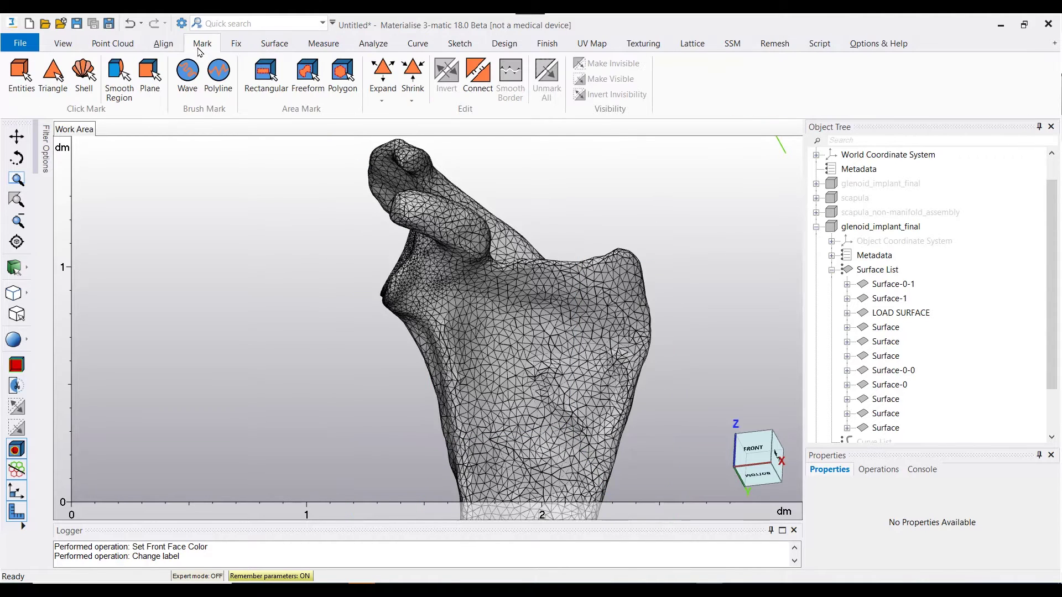
click(187, 71)
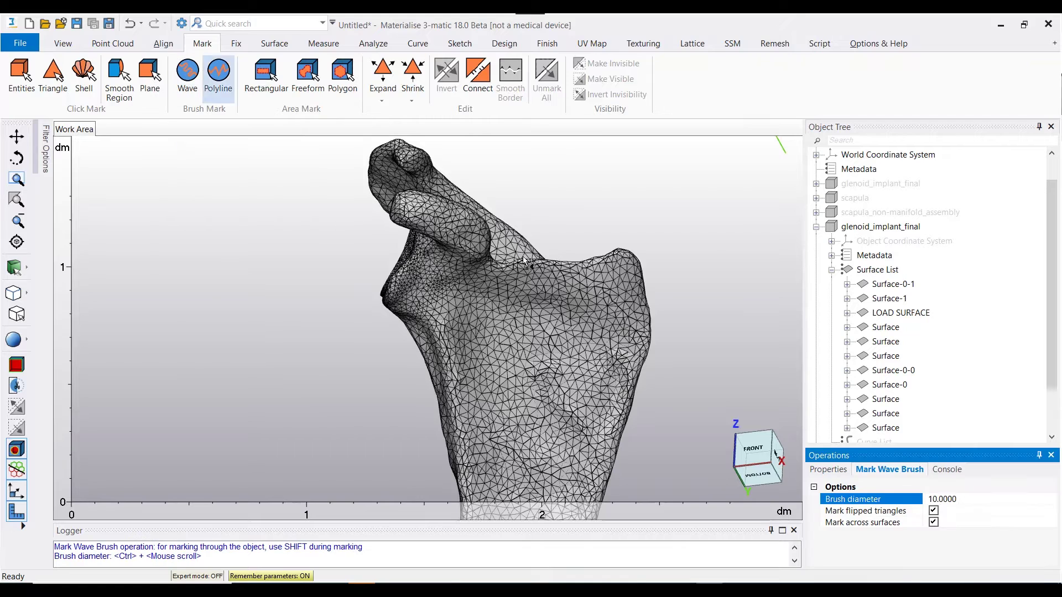
mouse_move(486, 360)
mouse_down()
mouse_move(487, 343)
mouse_move(498, 401)
mouse_move(497, 335)
mouse_up()
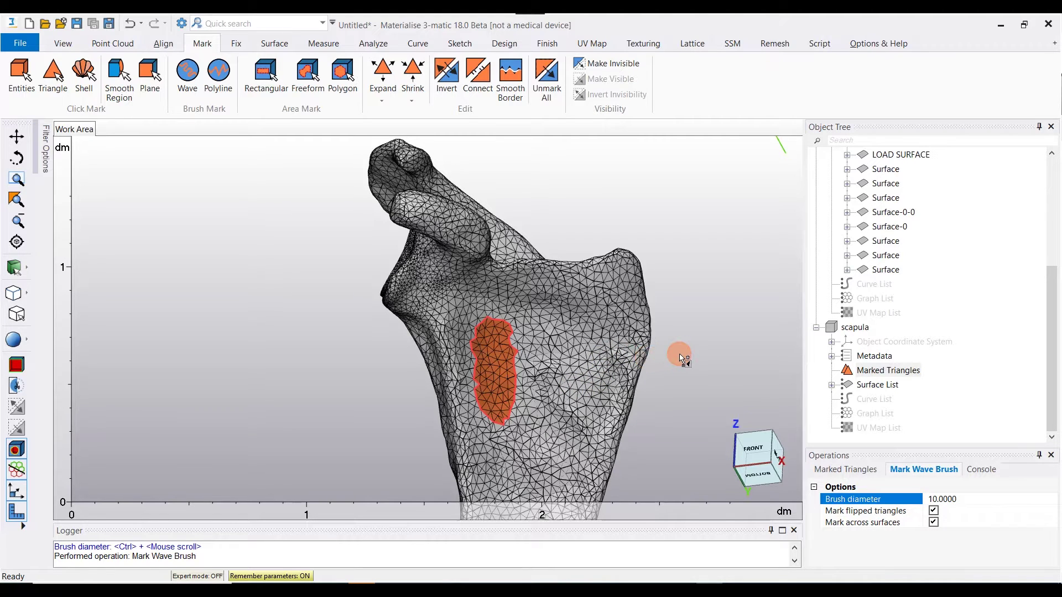
click(509, 80)
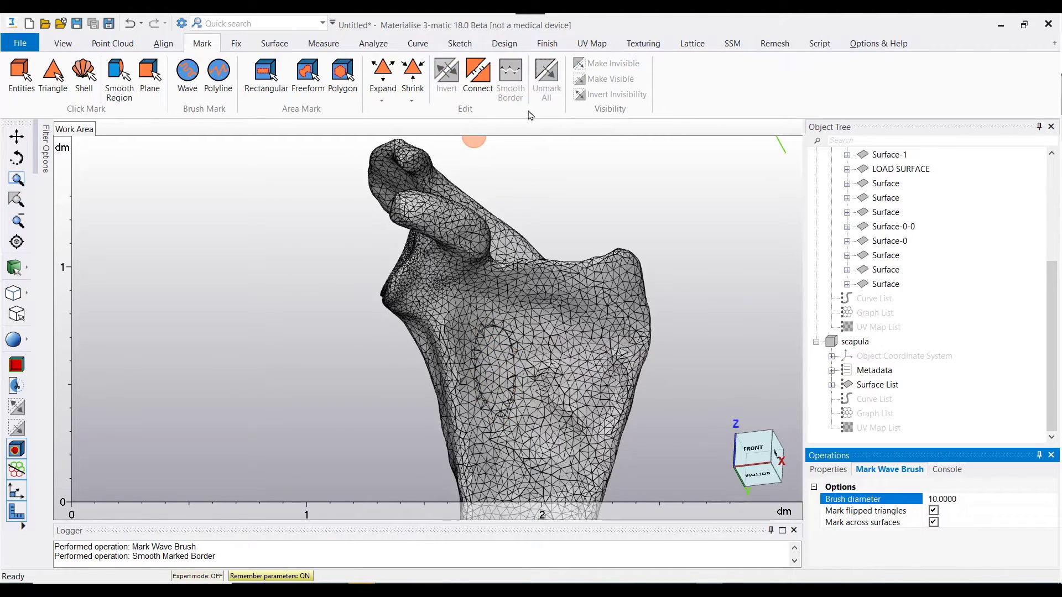
key(Escape)
Select the new oval patch on the scapula as a surface and rename it BOundary Condition ENCASTRE.
click(504, 375)
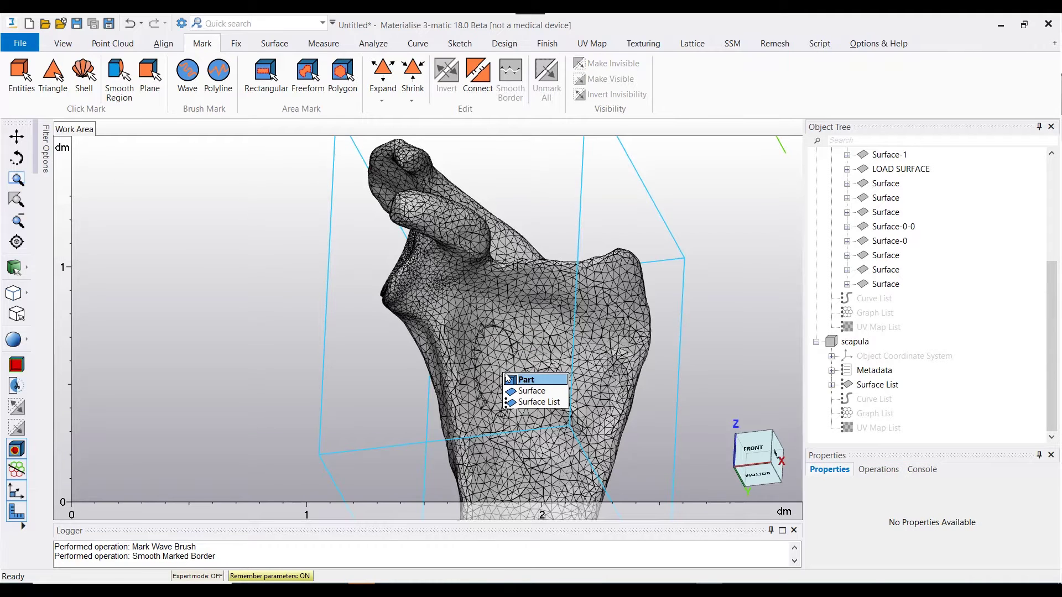
click(530, 391)
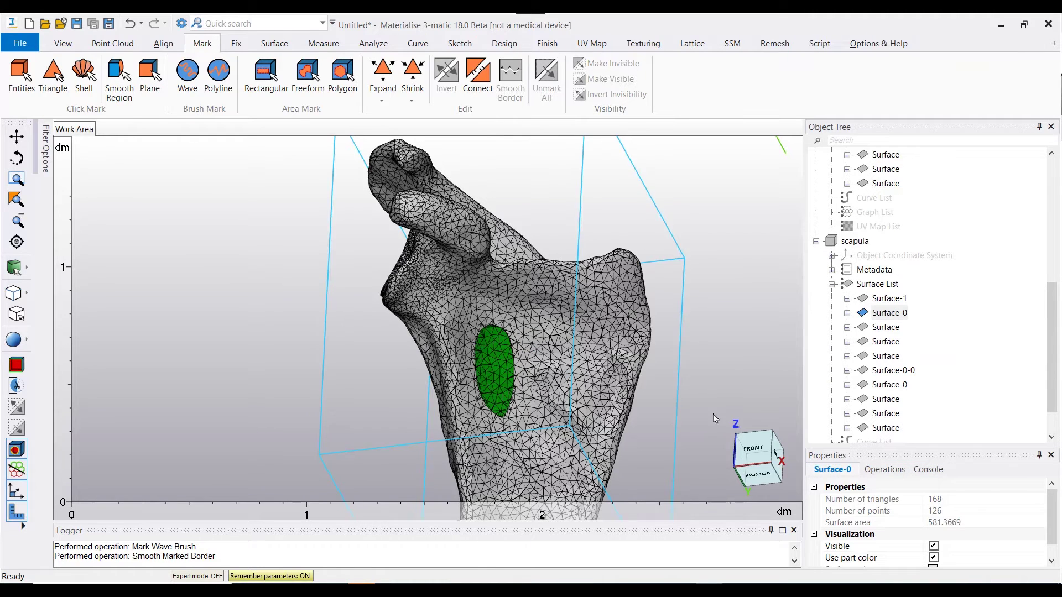
click(900, 313)
drag(904, 317, 866, 311)
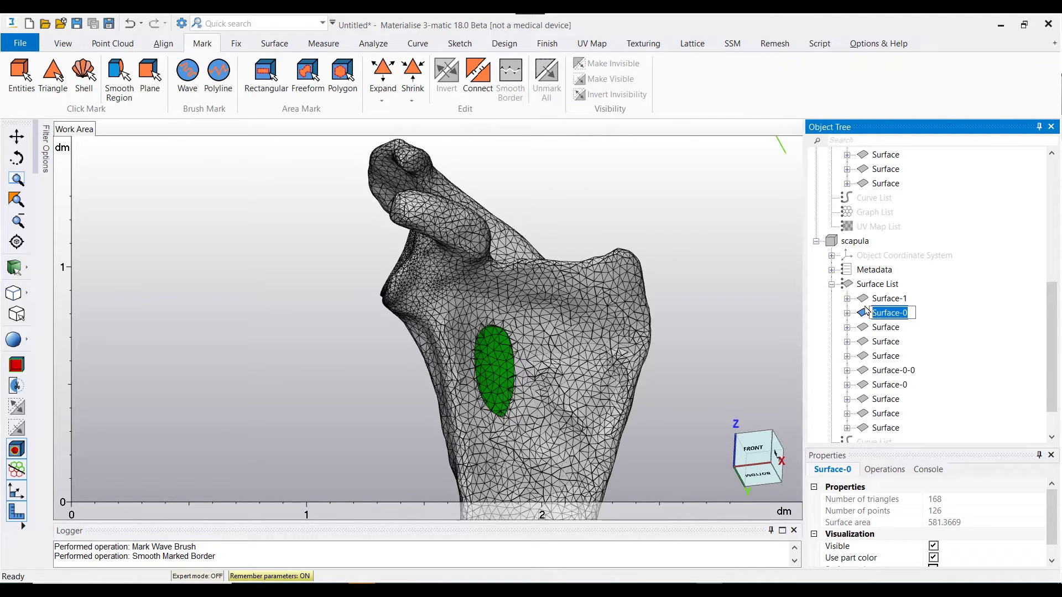
text(BOundary COndition)
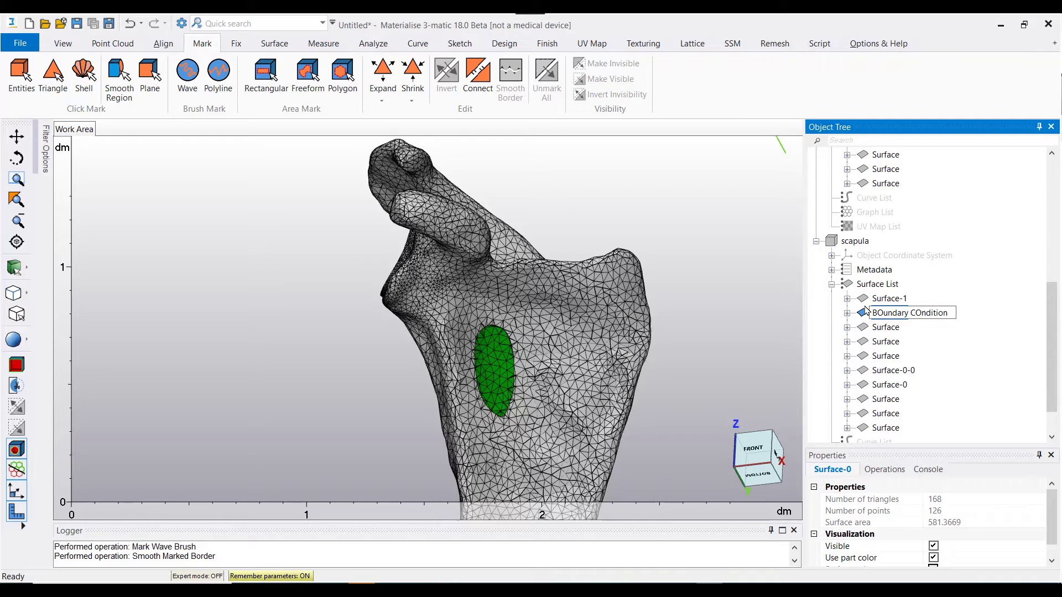
key(BackSpace)
text(o)
key(End)
text(ENCASTRE)
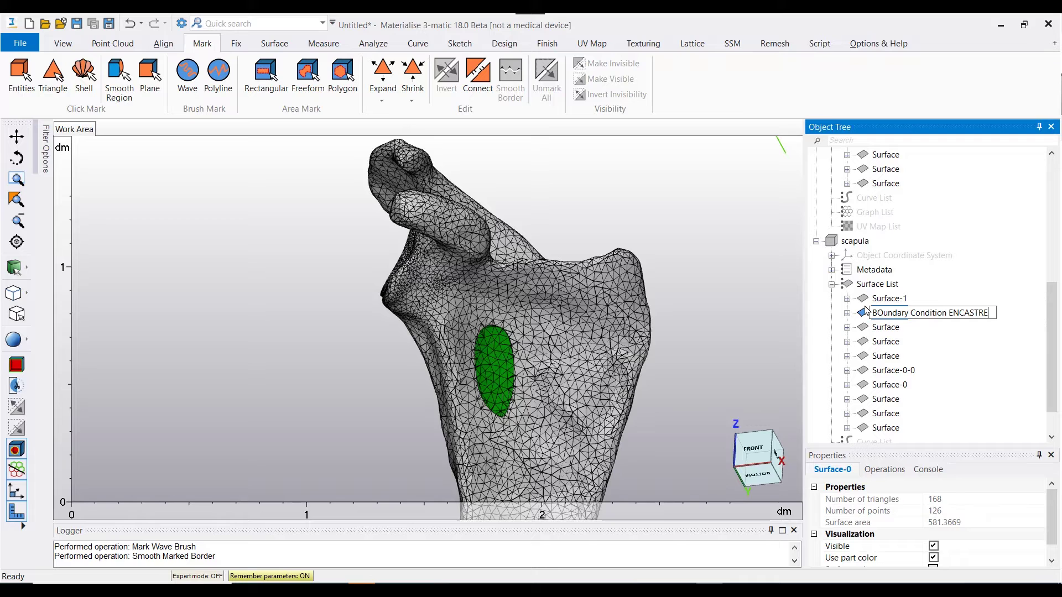
click(954, 353)
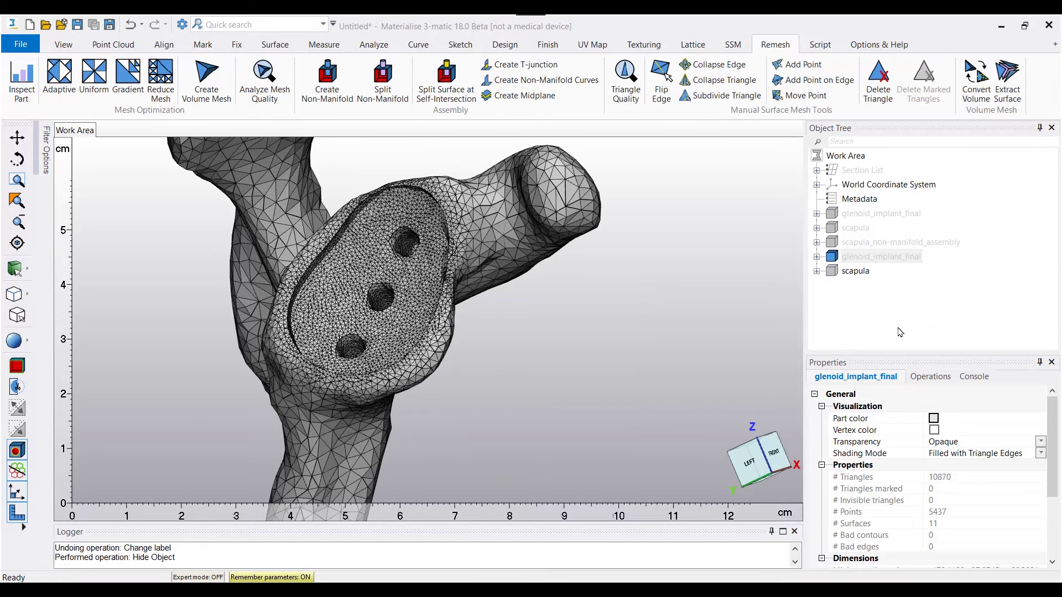
Show the split glenoid_implant_final part and create its Tet4 volume mesh with a maximum edge length of 3.
right_click(872, 260)
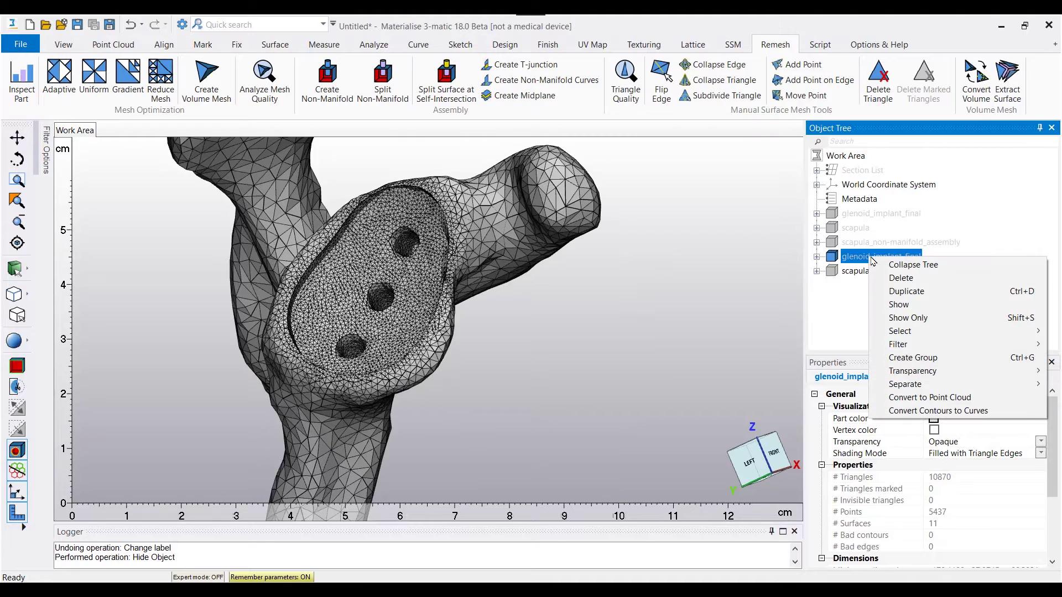
click(907, 306)
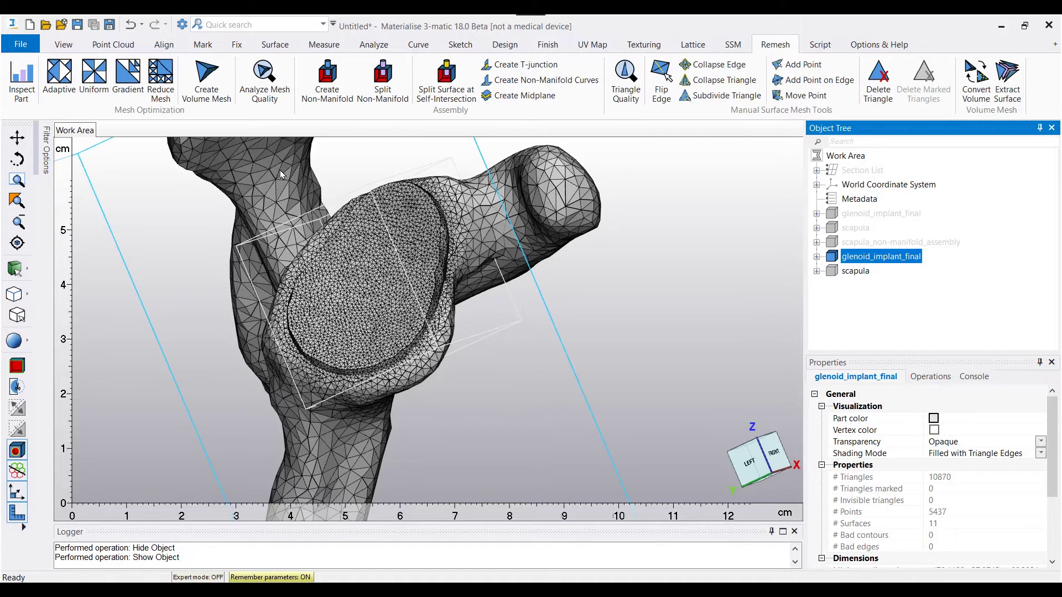
click(209, 85)
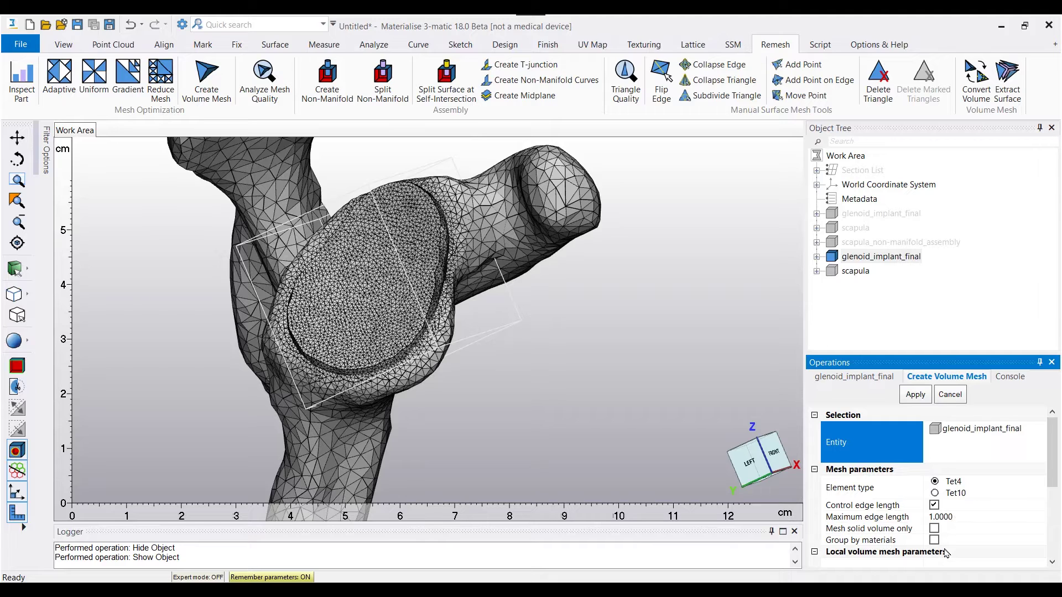
click(950, 518)
text(3)
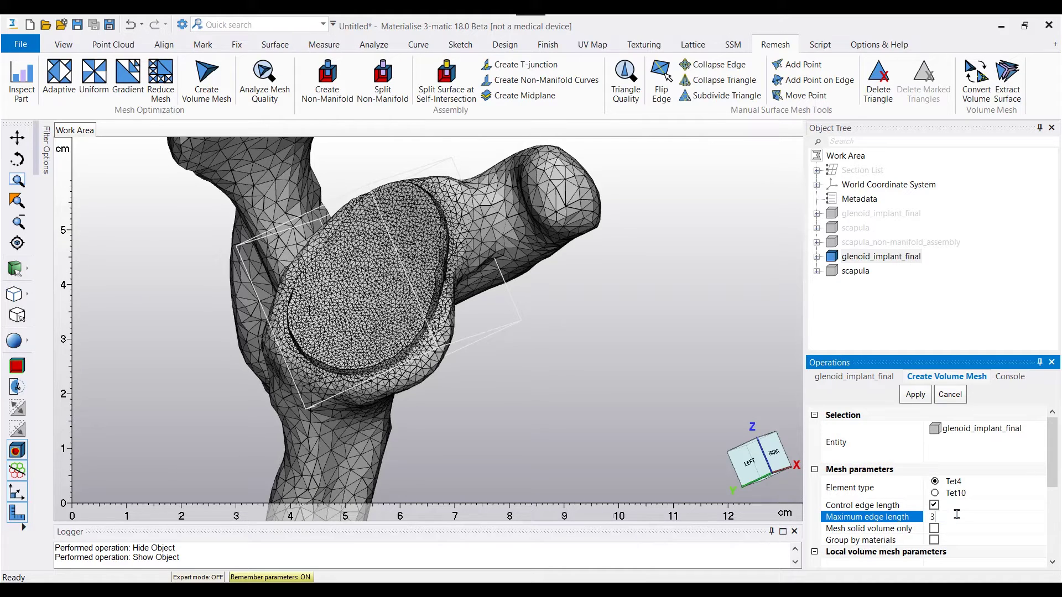
click(1051, 469)
drag(1050, 469, 1050, 527)
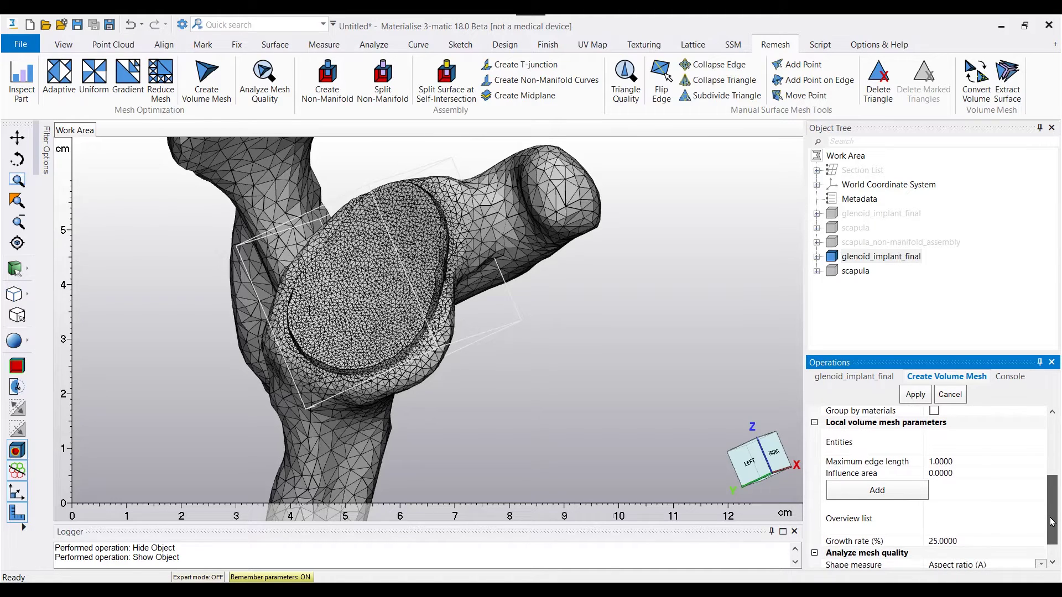
click(814, 422)
scroll(932, 505, up, 1)
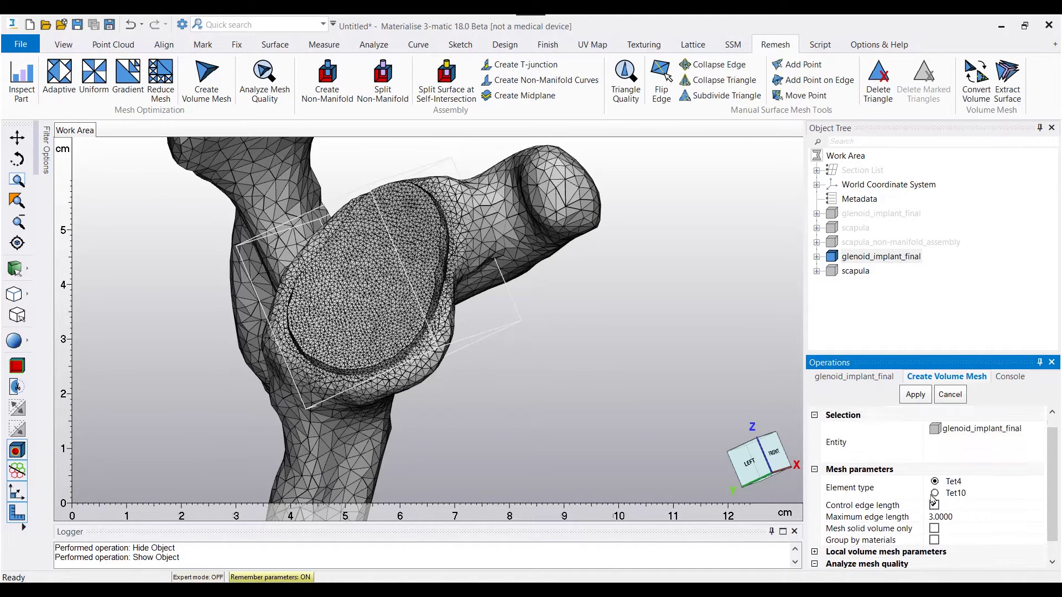
scroll(933, 498, down, 1)
scroll(935, 487, up, 1)
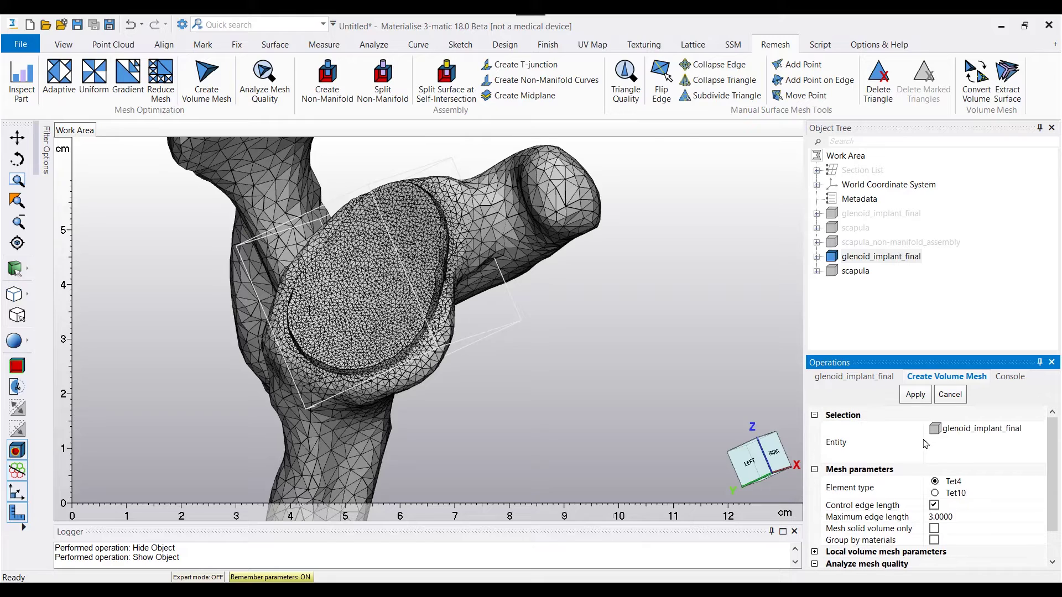
click(916, 395)
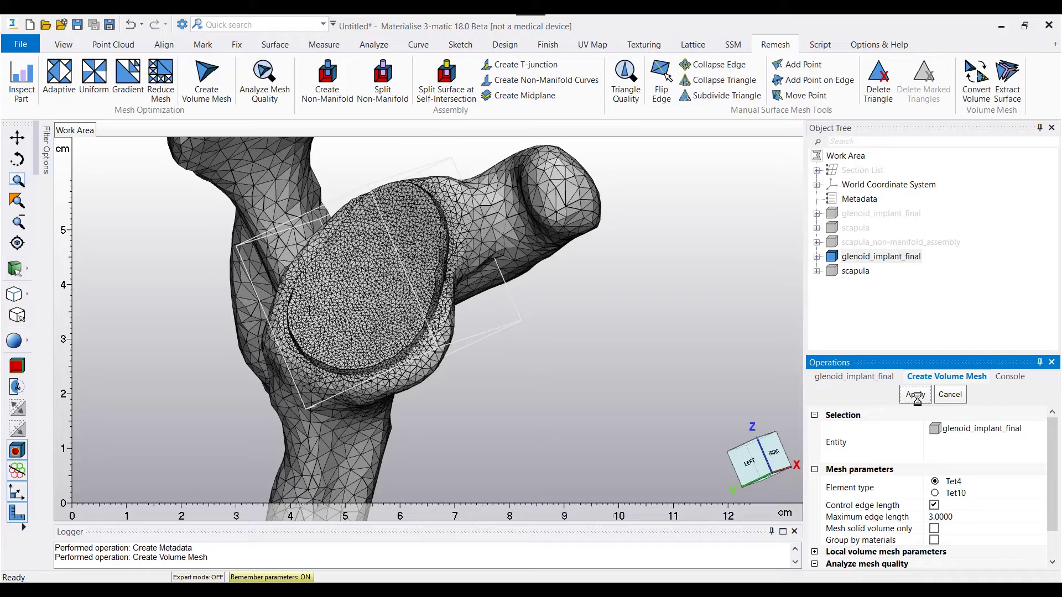
Replace the implant with the split scapula as the entity and create its Tet4 volume mesh with a maximum edge length of 3.
click(963, 431)
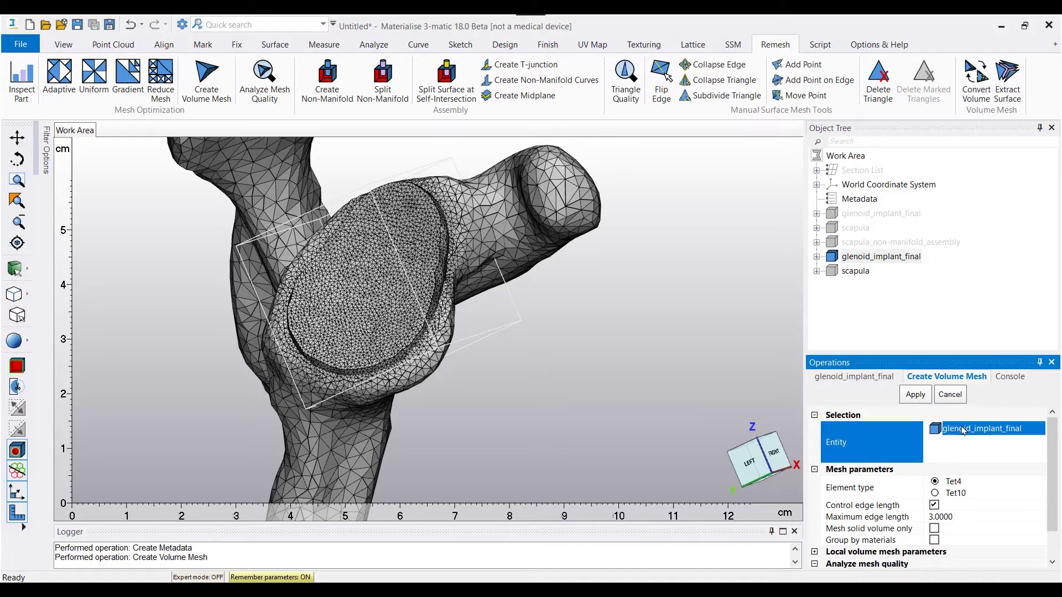
key(Delete)
click(856, 272)
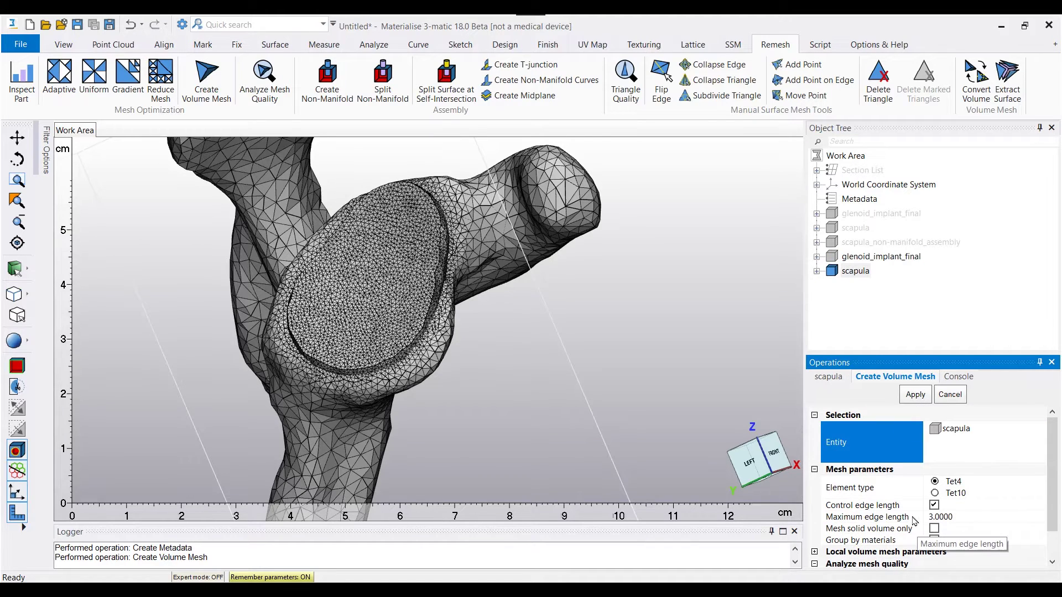
click(913, 396)
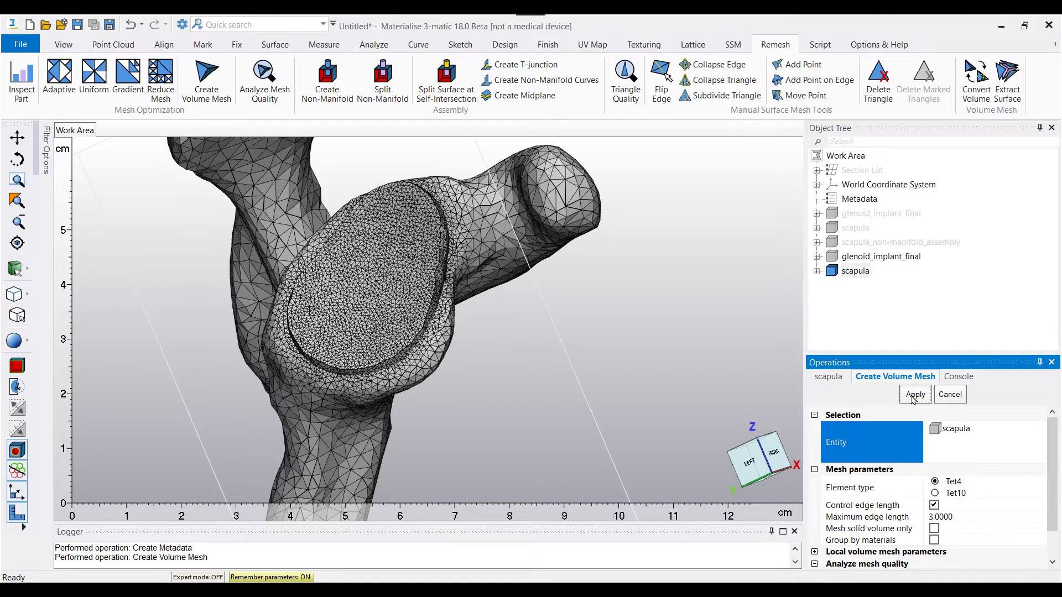
click(951, 399)
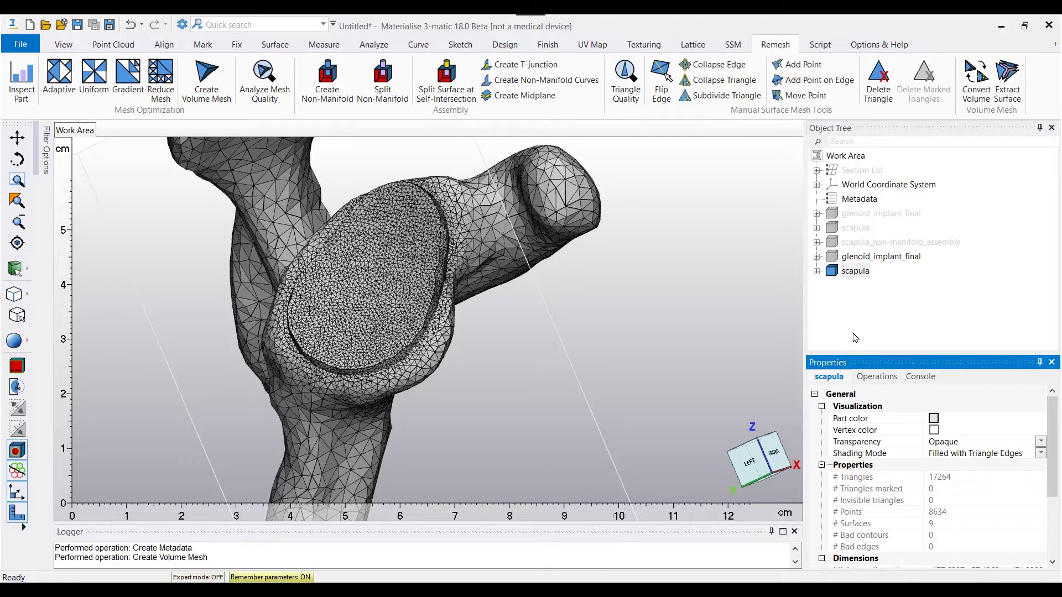
Expand the split glenoid_implant_final part down to its volume list and select Volume 0.
drag(860, 353, 860, 476)
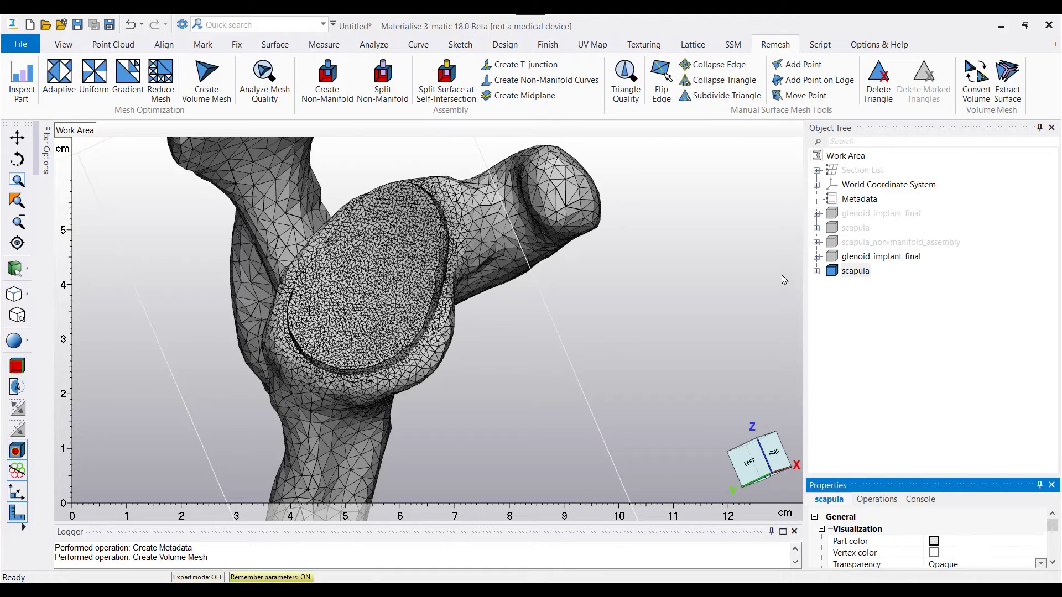
click(817, 257)
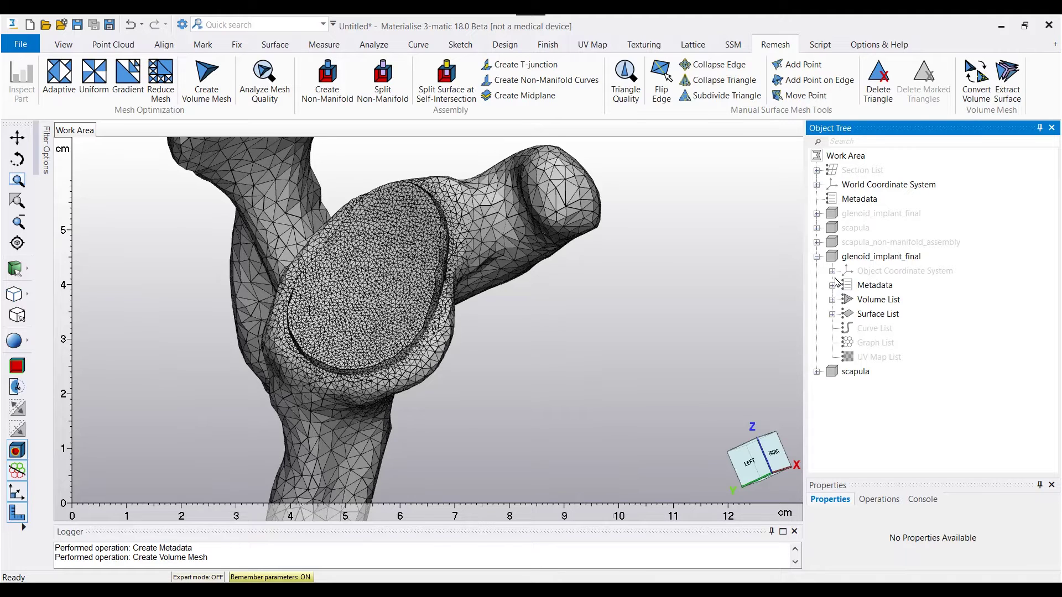
click(832, 299)
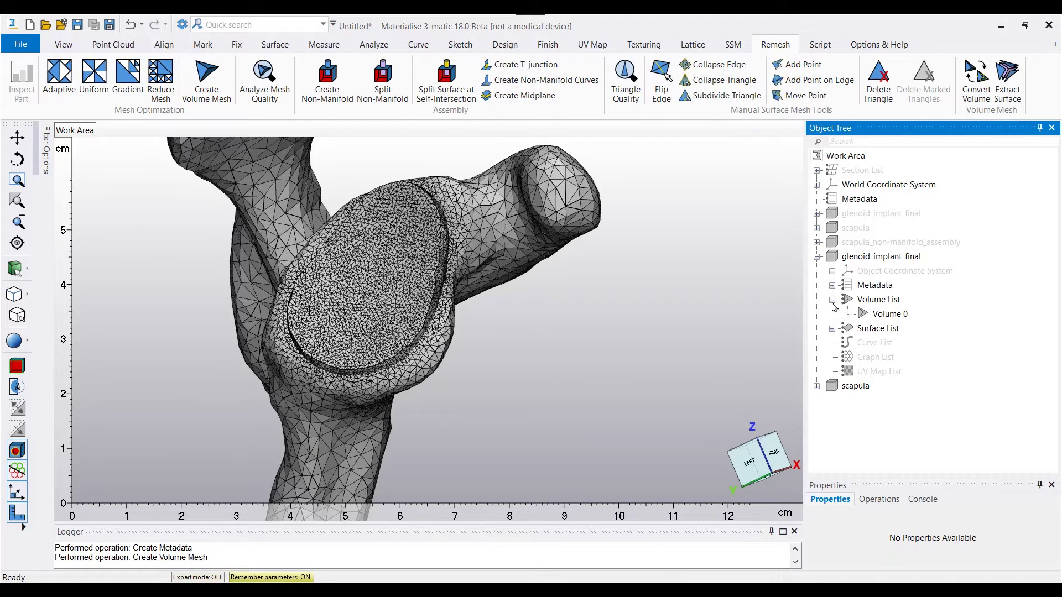
click(879, 316)
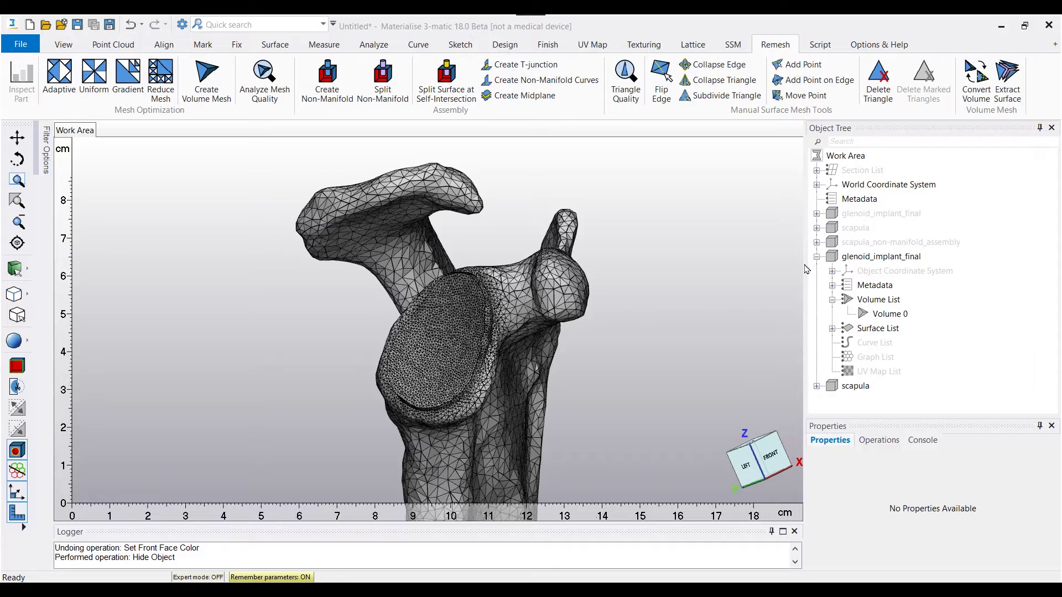
Set the part color of the split glenoid_implant_final to blue, RGB 0, 128, 255.
click(876, 260)
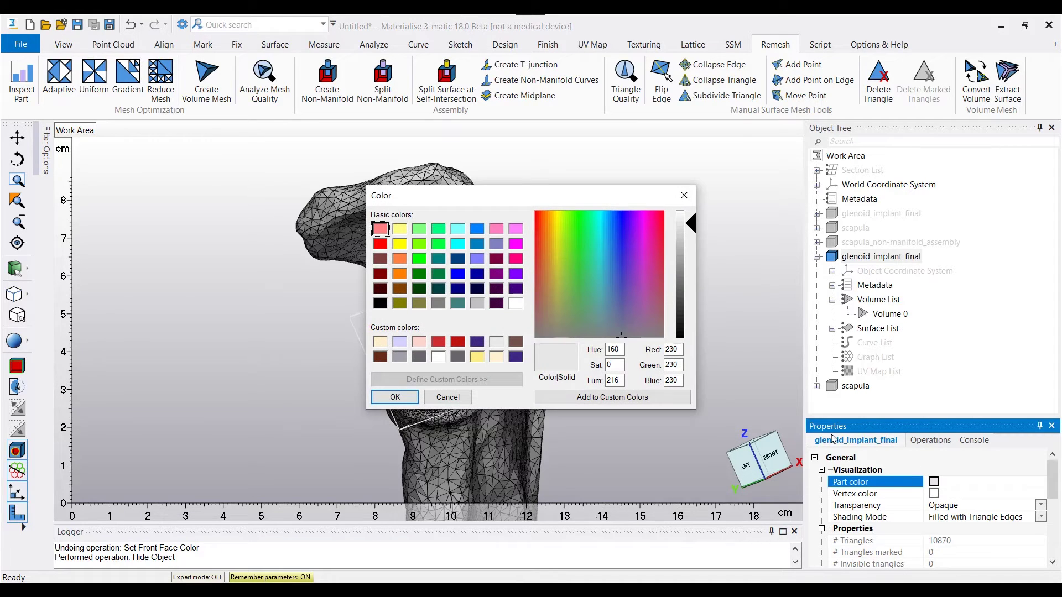
click(475, 230)
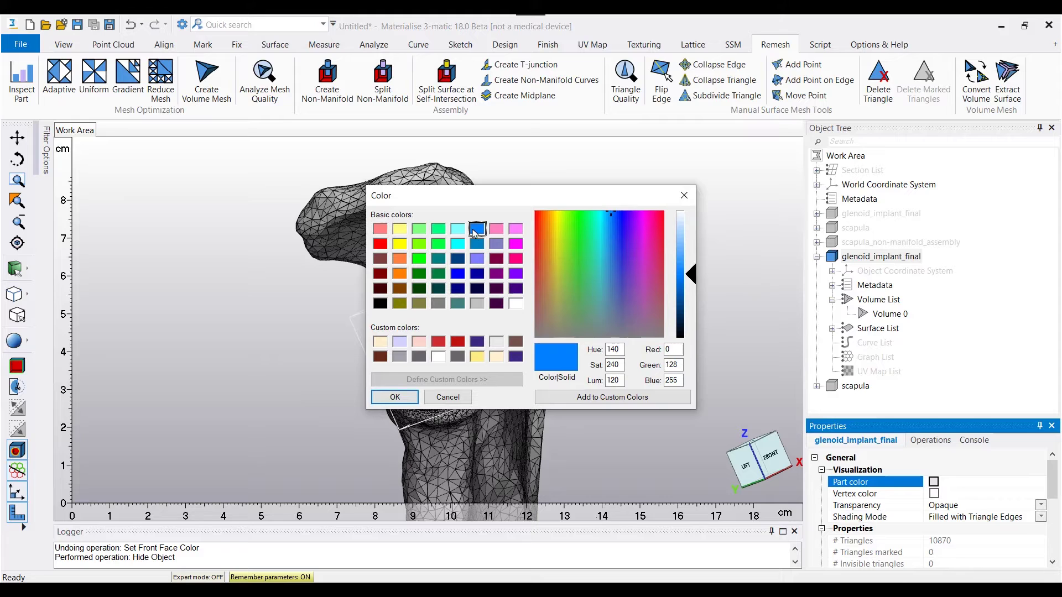
click(394, 398)
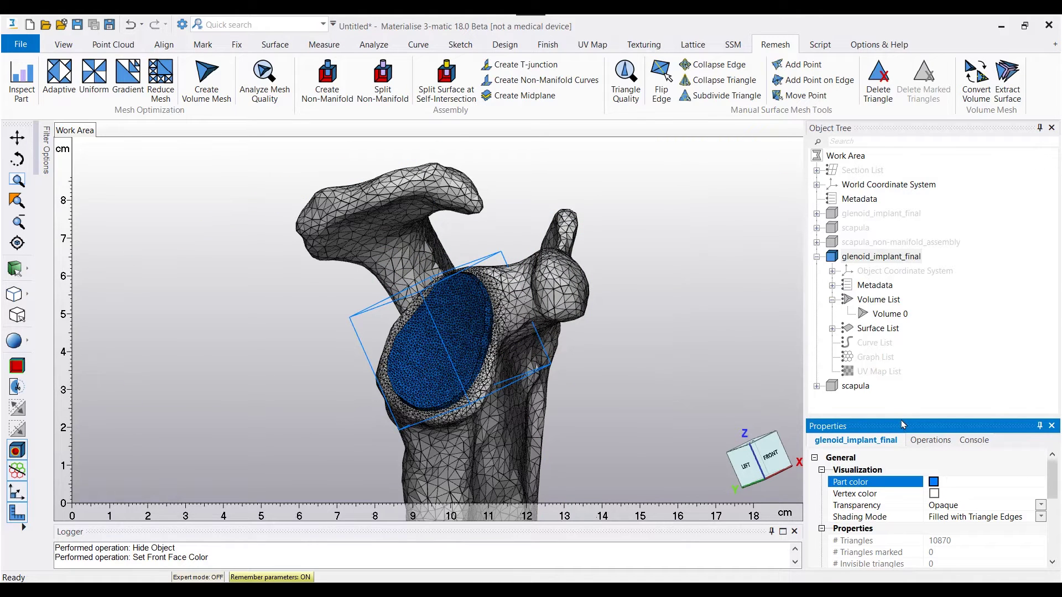
Enlarge the property display and inspect the element and node properties of the implant's Volume 0.
drag(901, 417, 897, 352)
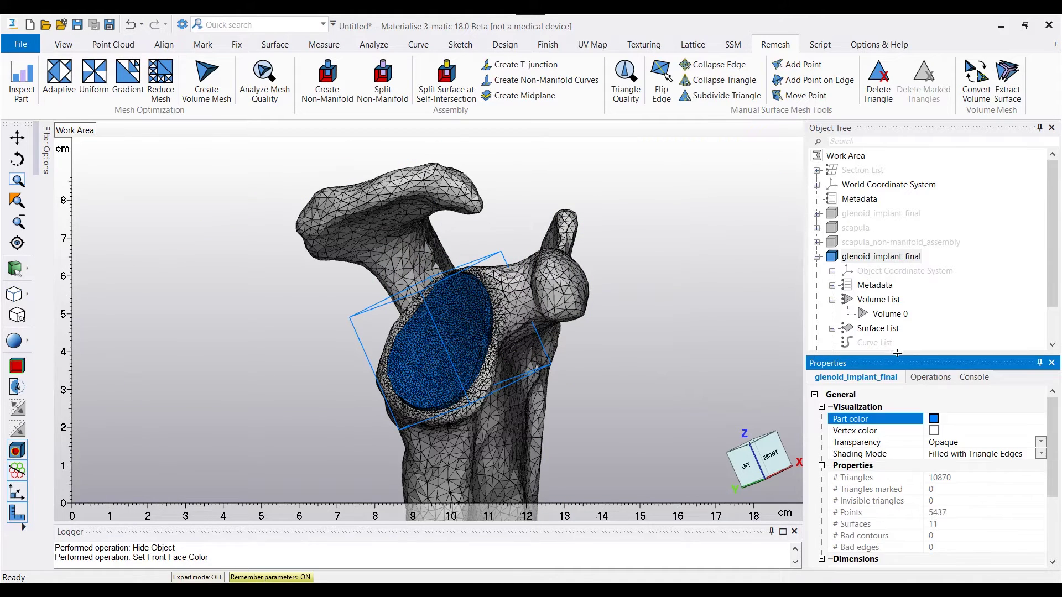
click(891, 314)
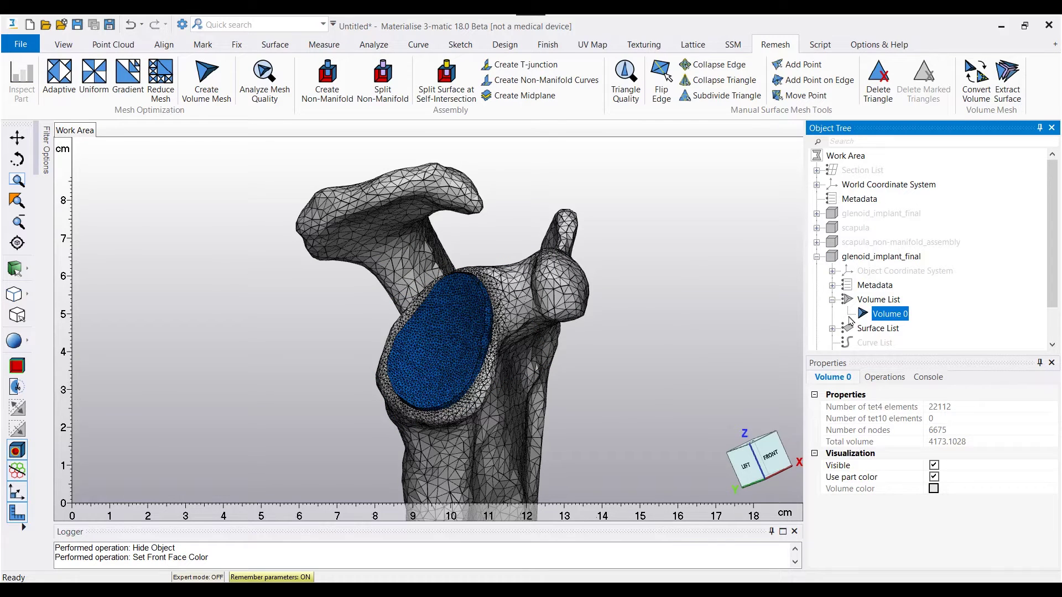
Turn the use of the part color for the implant's Volume 0 off and back on.
click(934, 476)
click(934, 477)
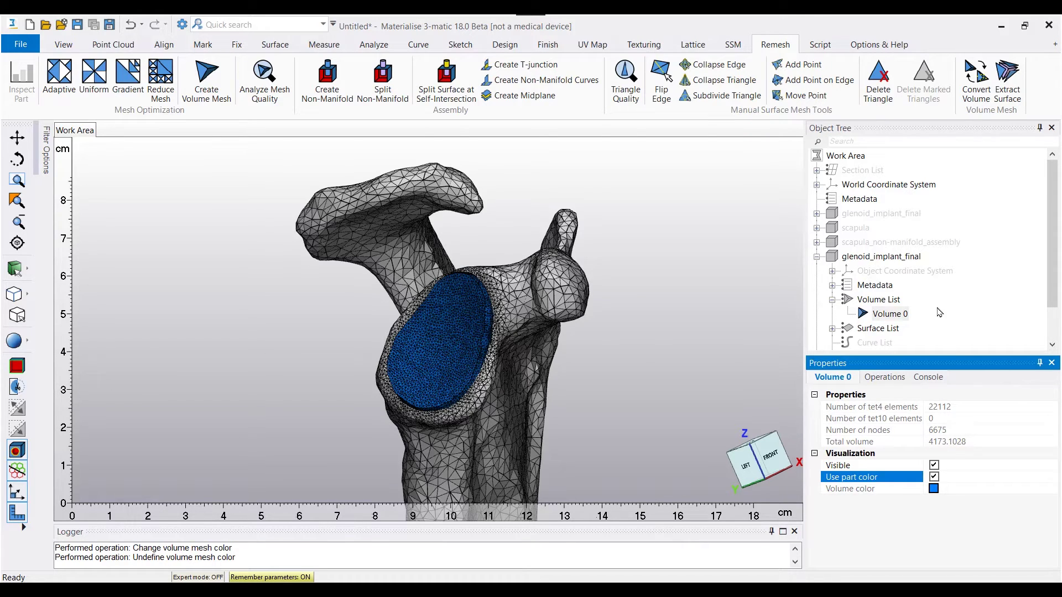
Show the clipped Standard Section - Y and move its position to -15.5 to examine the meshes inside the implant and scapula.
click(816, 171)
click(867, 198)
right_click(867, 198)
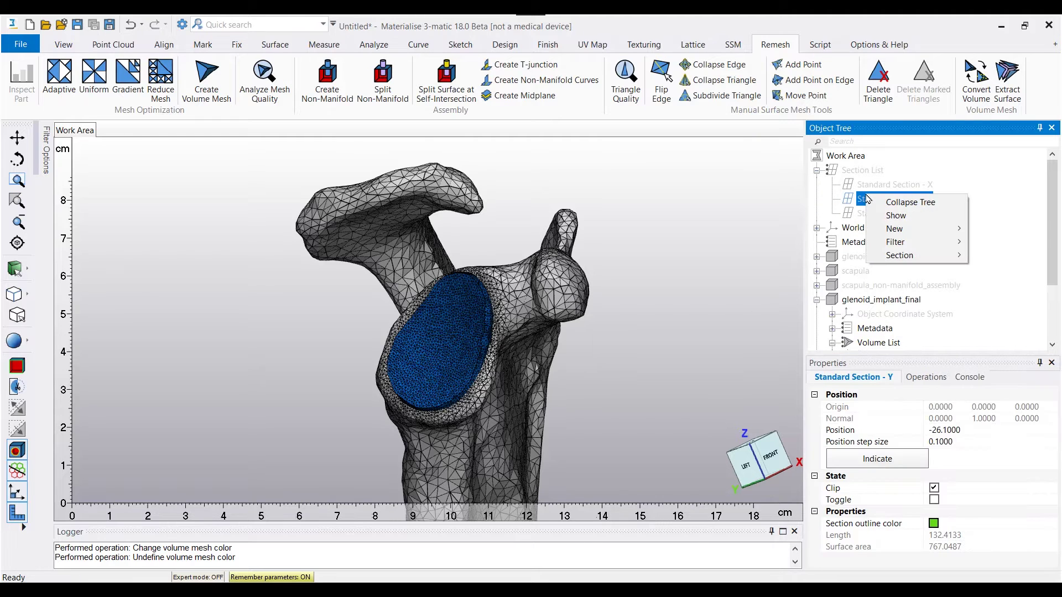
click(891, 217)
right_drag(589, 316, 498, 337)
click(939, 431)
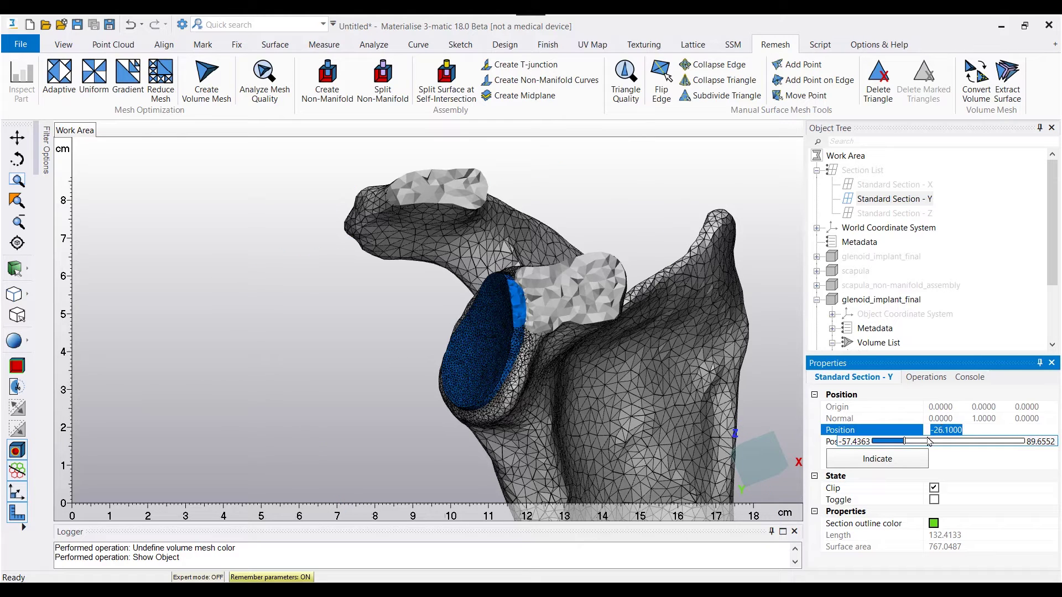
mouse_move(907, 444)
mouse_down()
mouse_move(929, 445)
mouse_move(917, 447)
mouse_up()
click(943, 200)
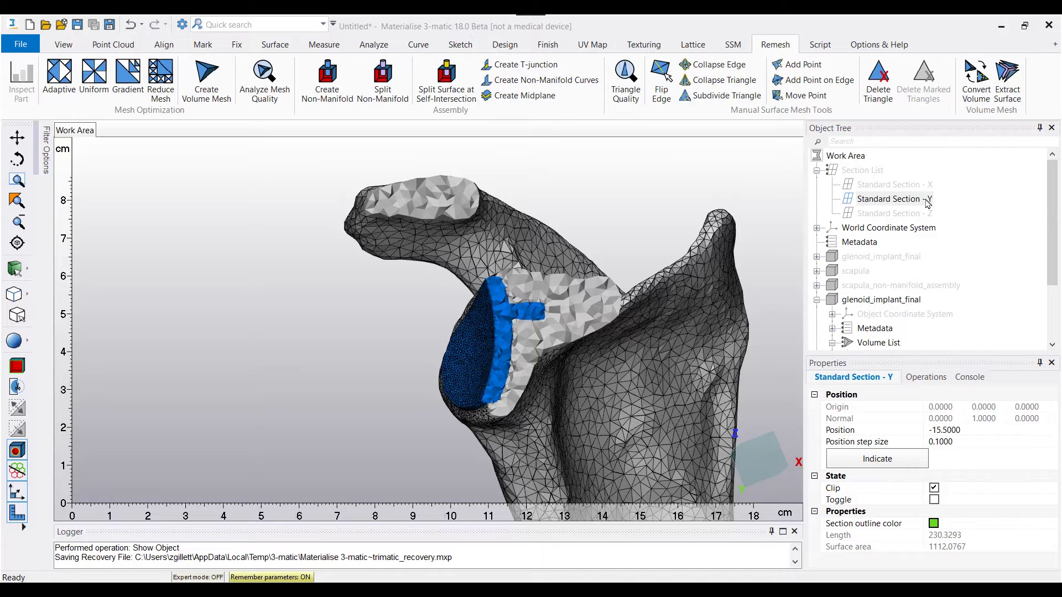
Hide Standard Section - Y and return to a view facing the glenoid implant.
right_click(928, 204)
click(950, 224)
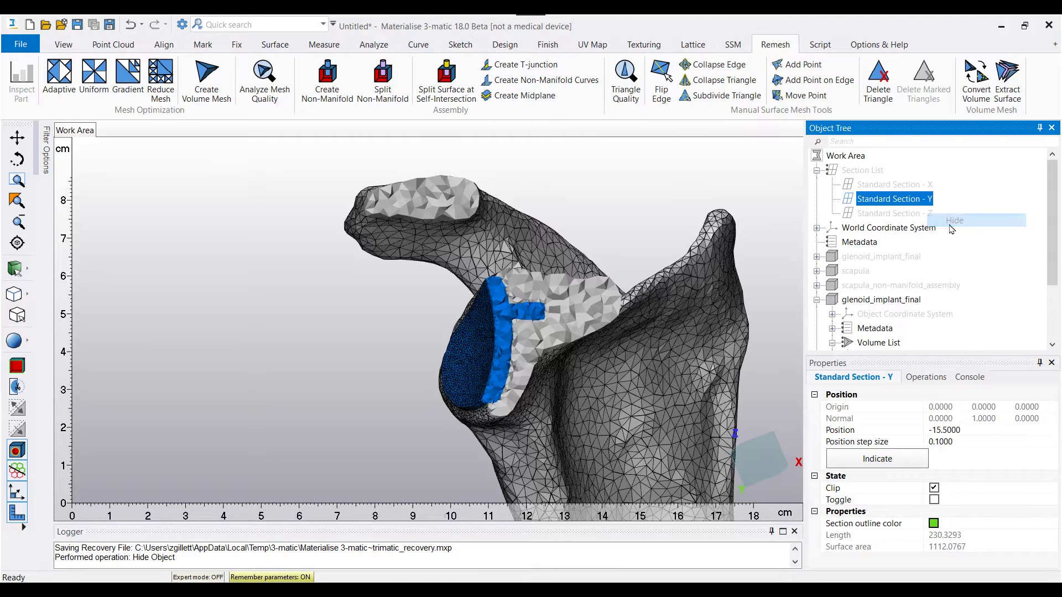
scroll(774, 276, down, 3)
middle_drag(625, 246, 415, 258)
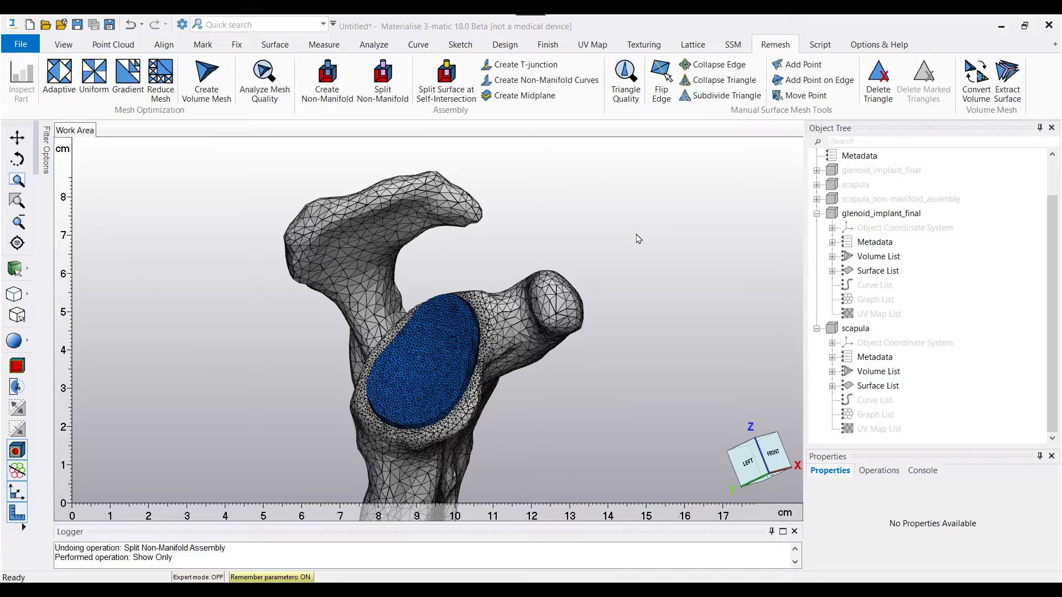
Expand the volume lists of the split glenoid_implant_final and scapula parts and select the Scapula and Glenoid Volumetric Meshes.
click(832, 257)
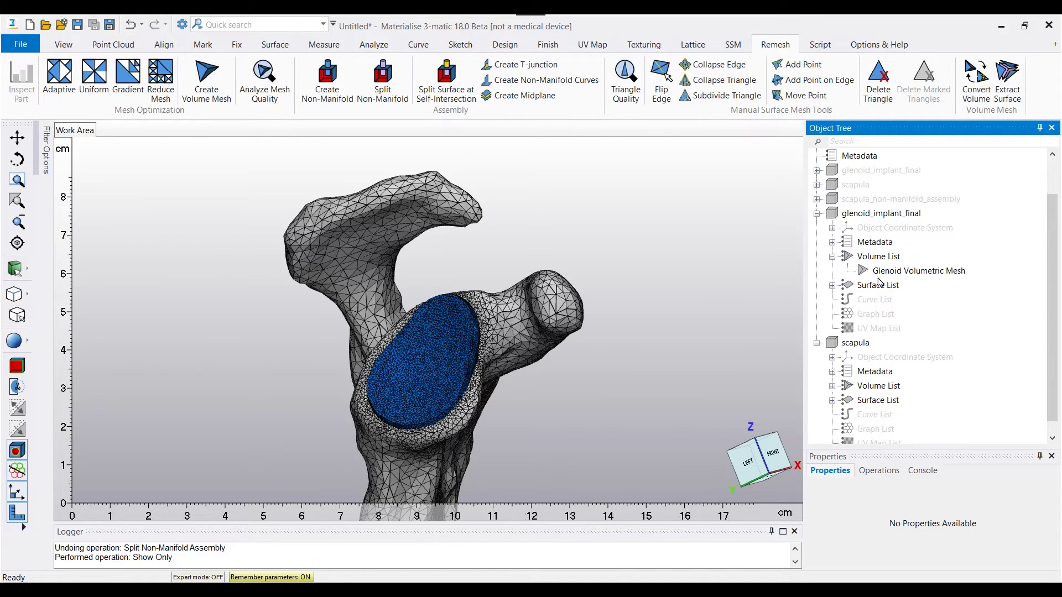
scroll(824, 348, down, 1)
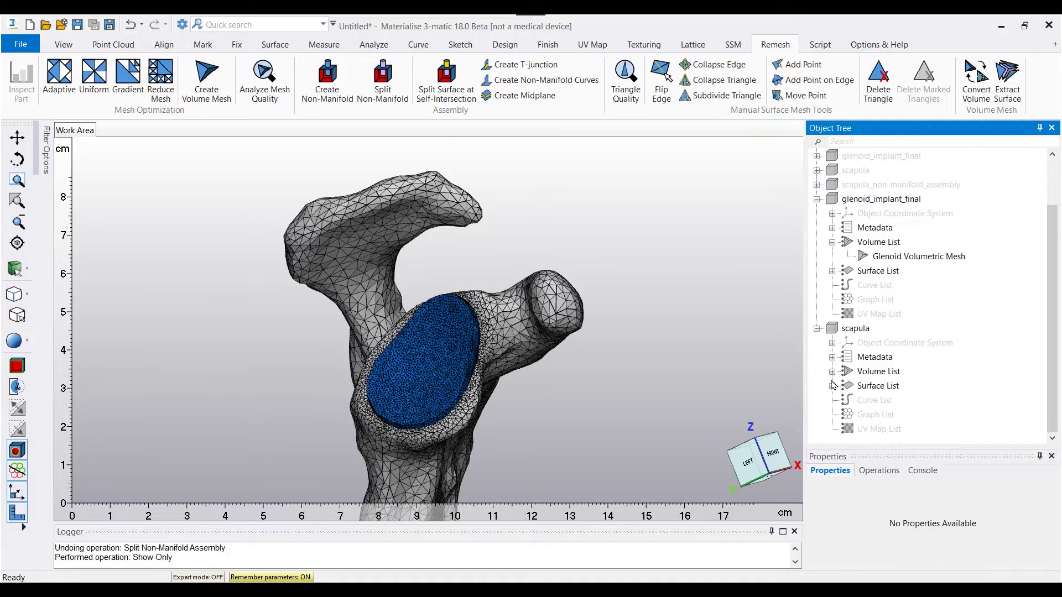
click(832, 371)
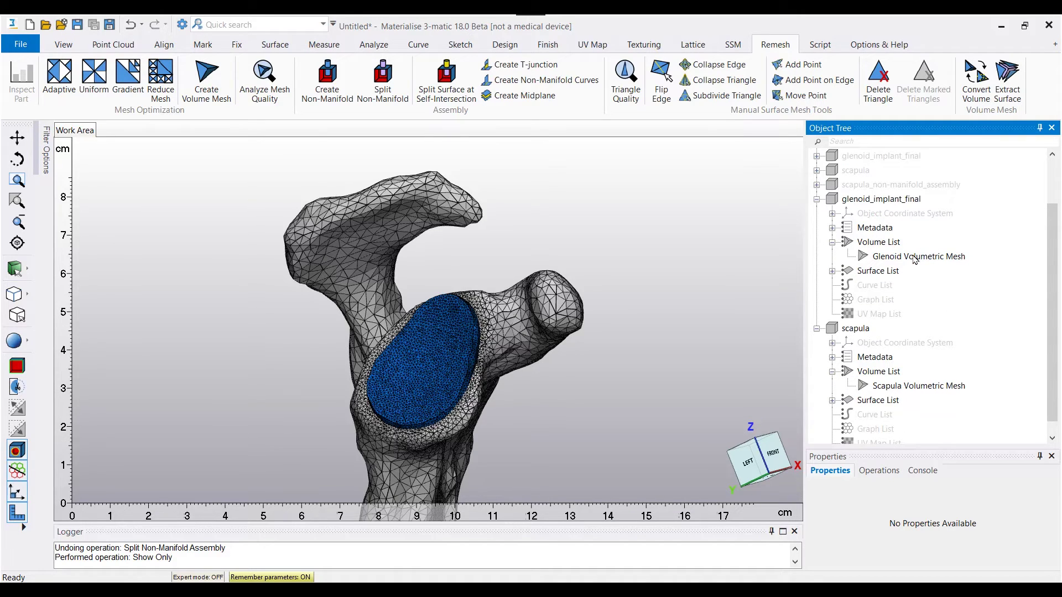
click(931, 391)
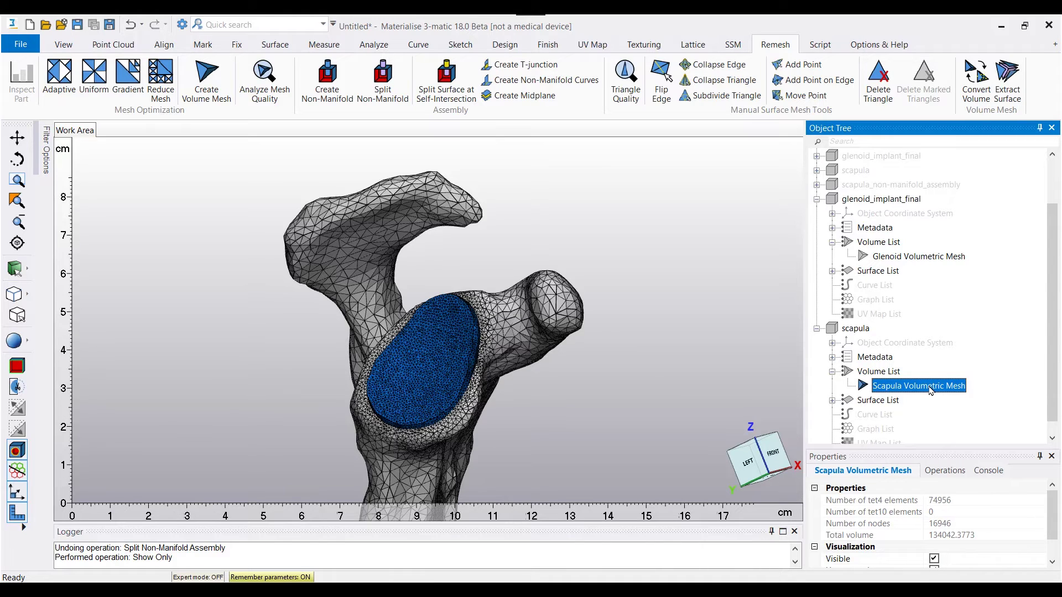
drag(931, 390, 918, 262)
ctrl+click(918, 261)
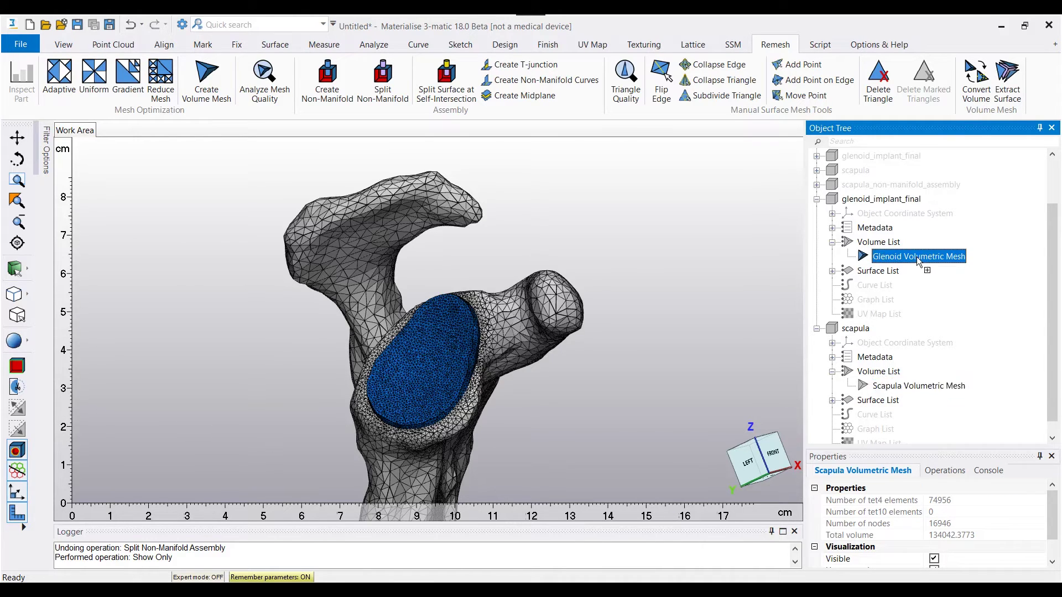
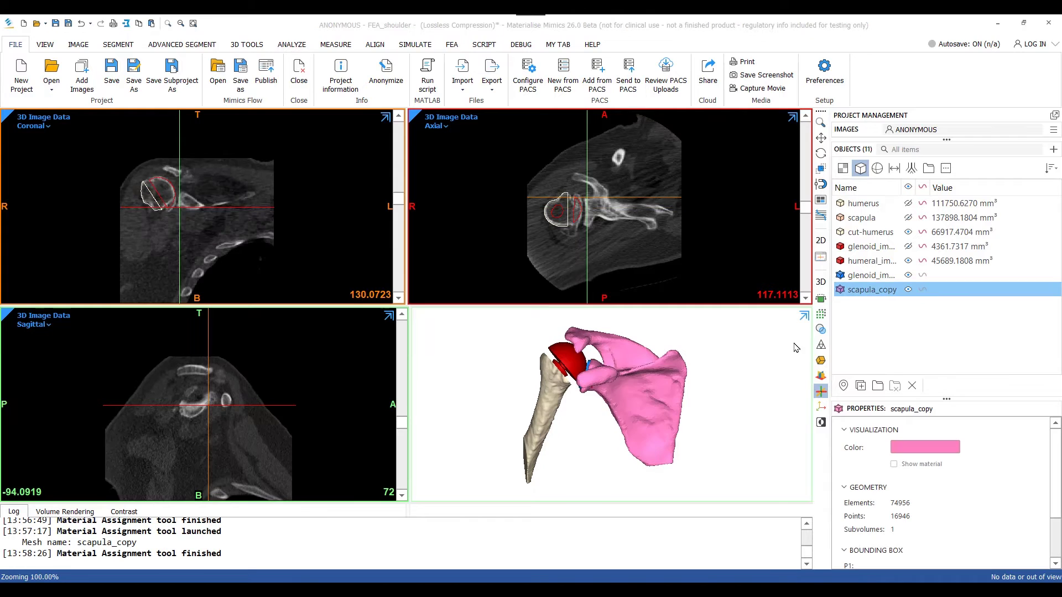
In Mimics, open the material assignment for the scapula_copy mesh.
right_drag(685, 370, 687, 348)
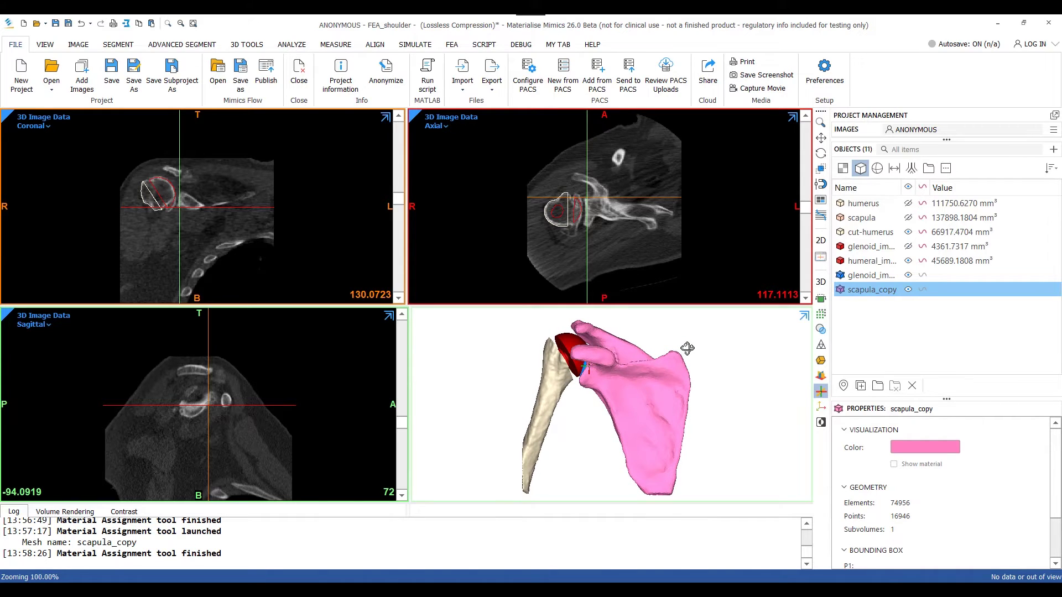
click(863, 334)
click(862, 290)
right_click(865, 292)
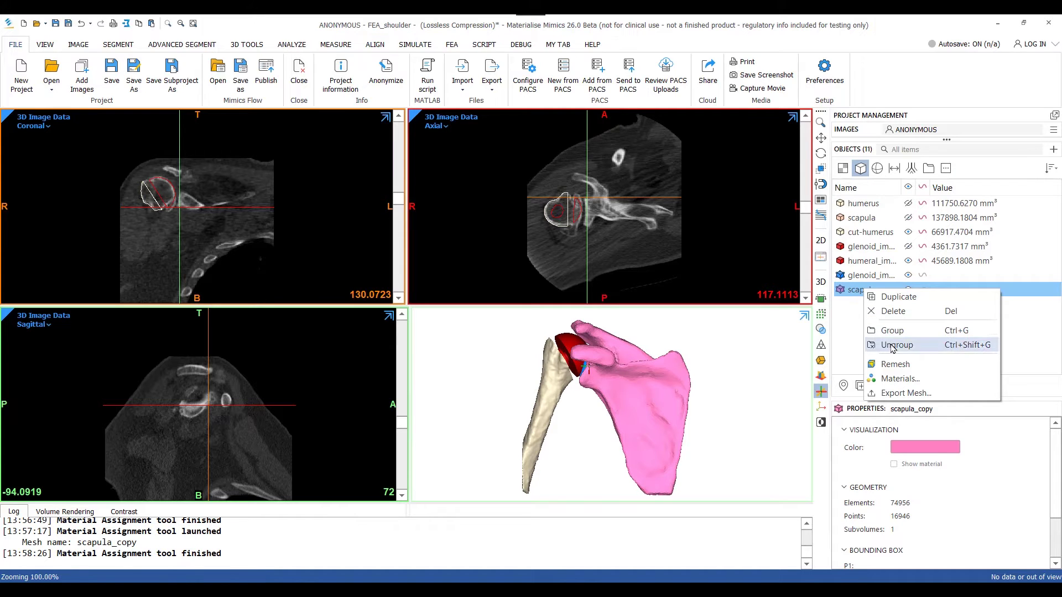
click(901, 380)
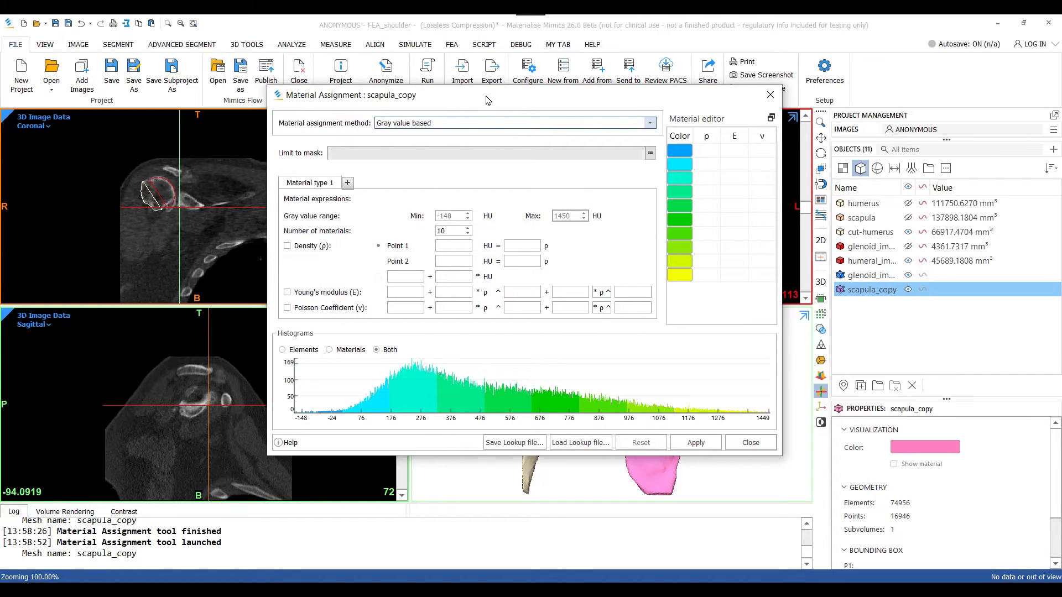
drag(486, 100, 485, 105)
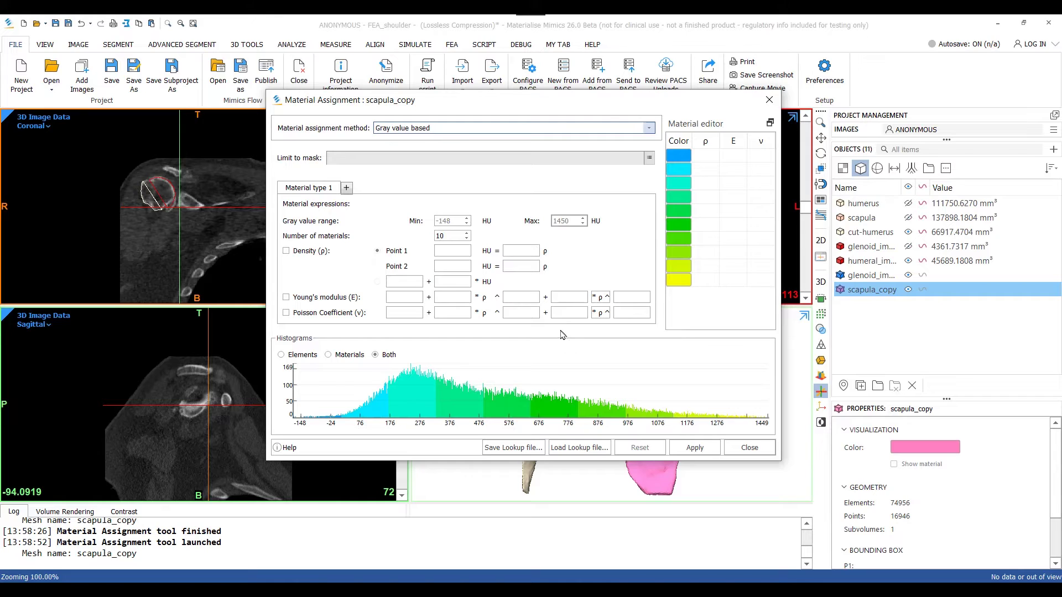
Load the lookup file Lookup File Bone_overview.xml from the Downloads folder into the material assignment.
click(578, 452)
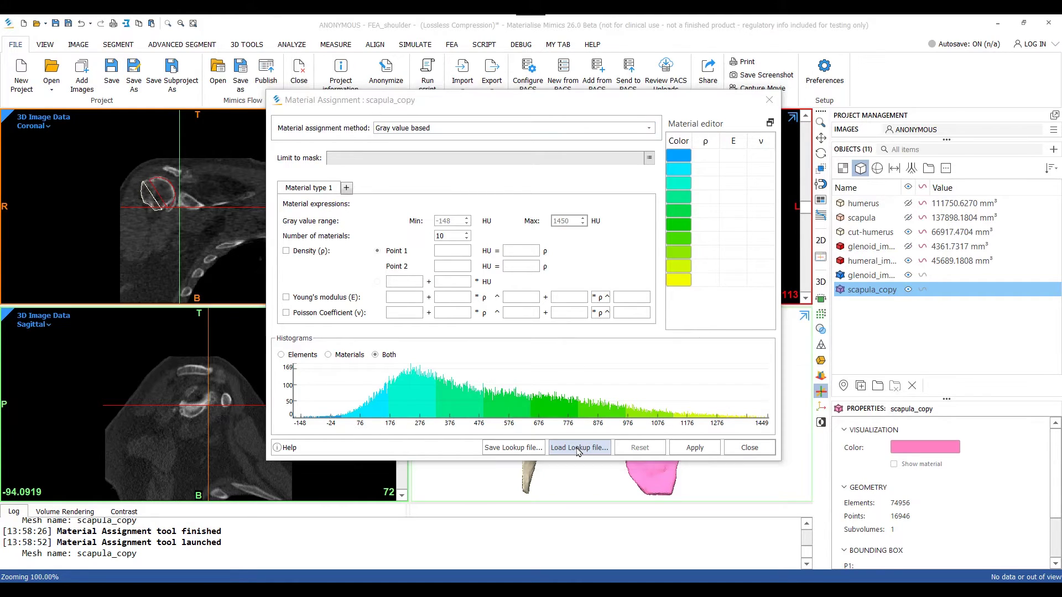
scroll(297, 225, up, 2)
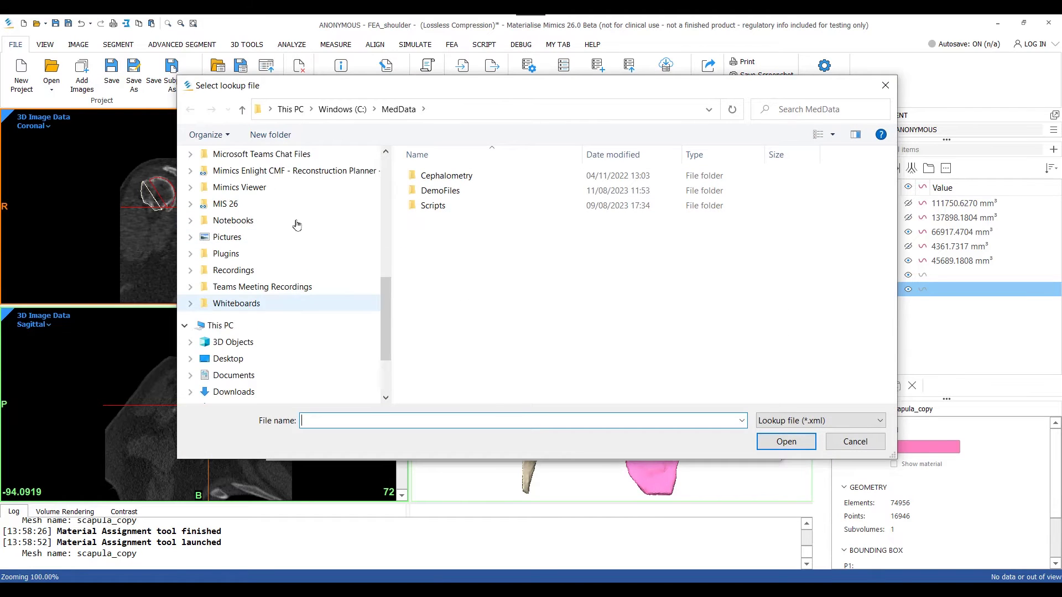
scroll(297, 225, up, 5)
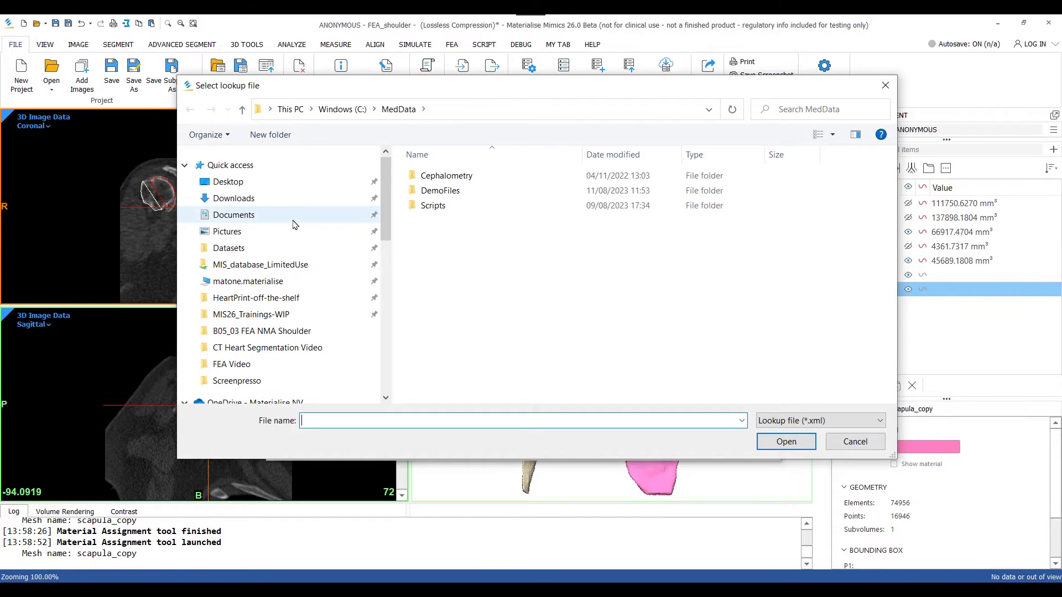
click(273, 201)
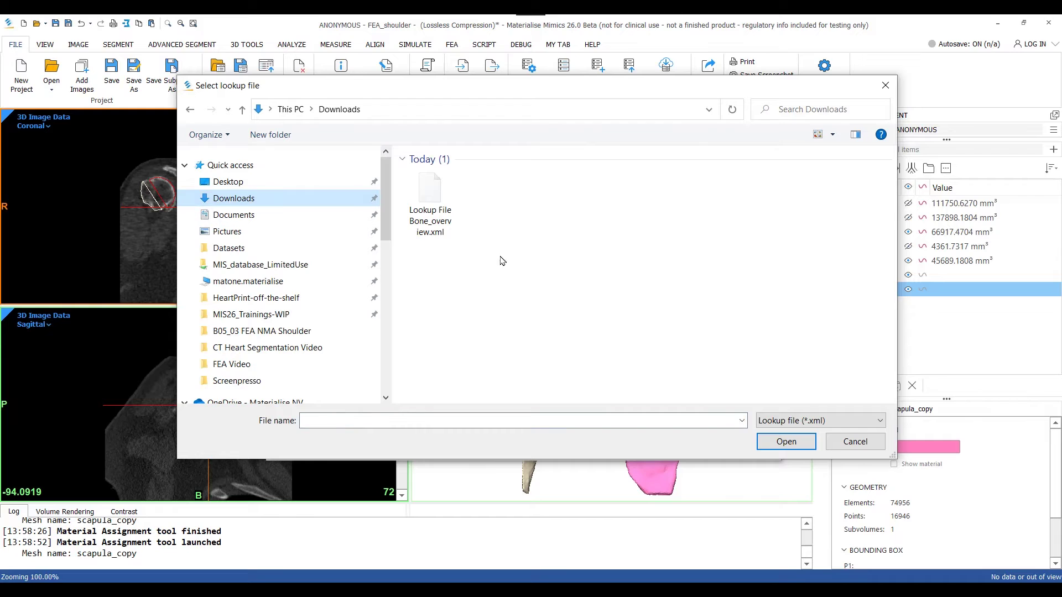
click(434, 211)
click(786, 442)
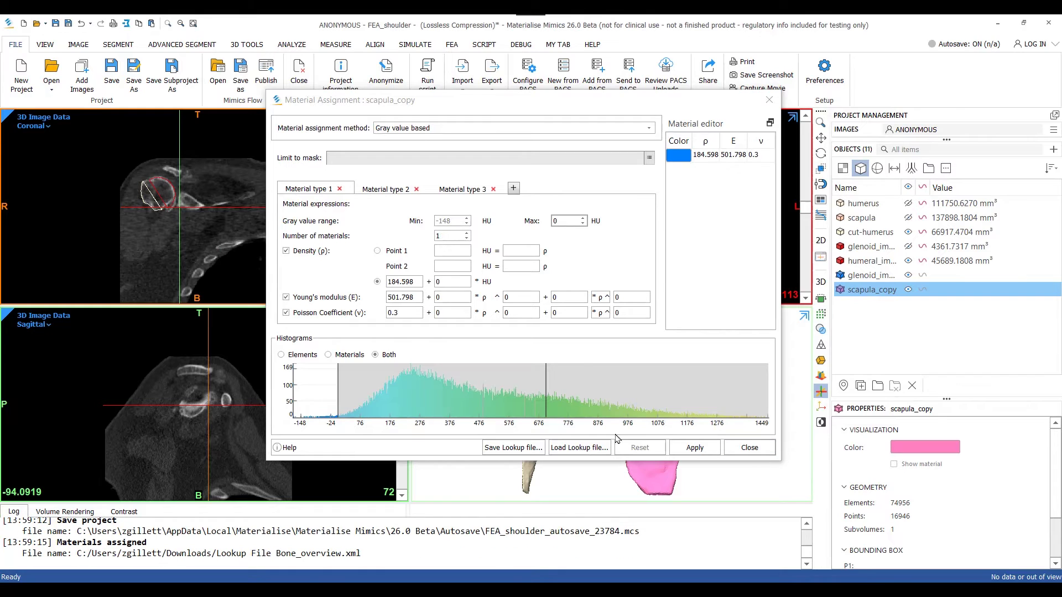
Review material types 2 and 3, apply the gray value based materials to scapula_copy and close the material assignment.
click(514, 110)
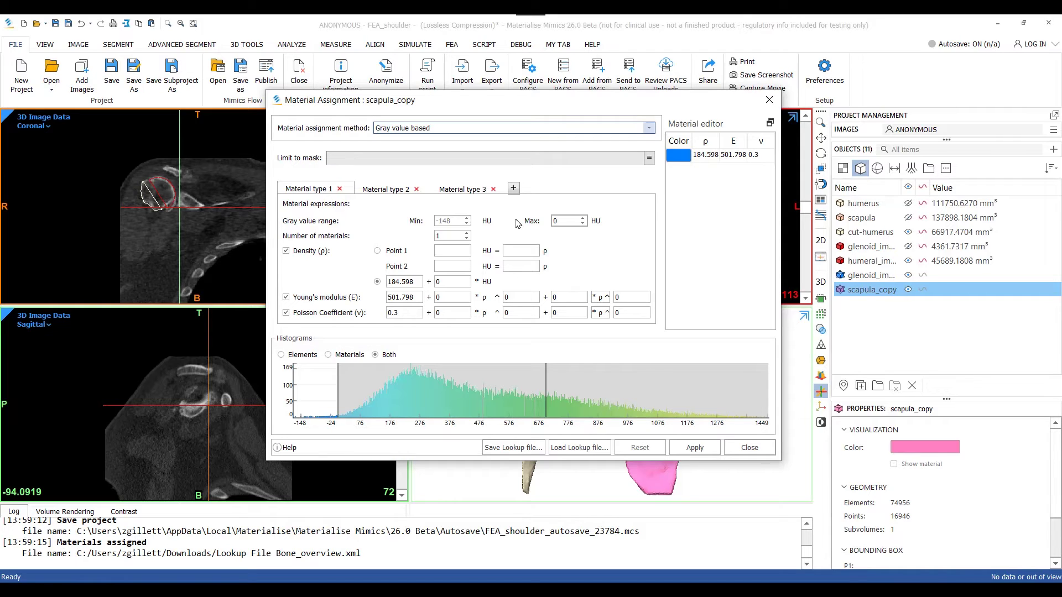
click(400, 192)
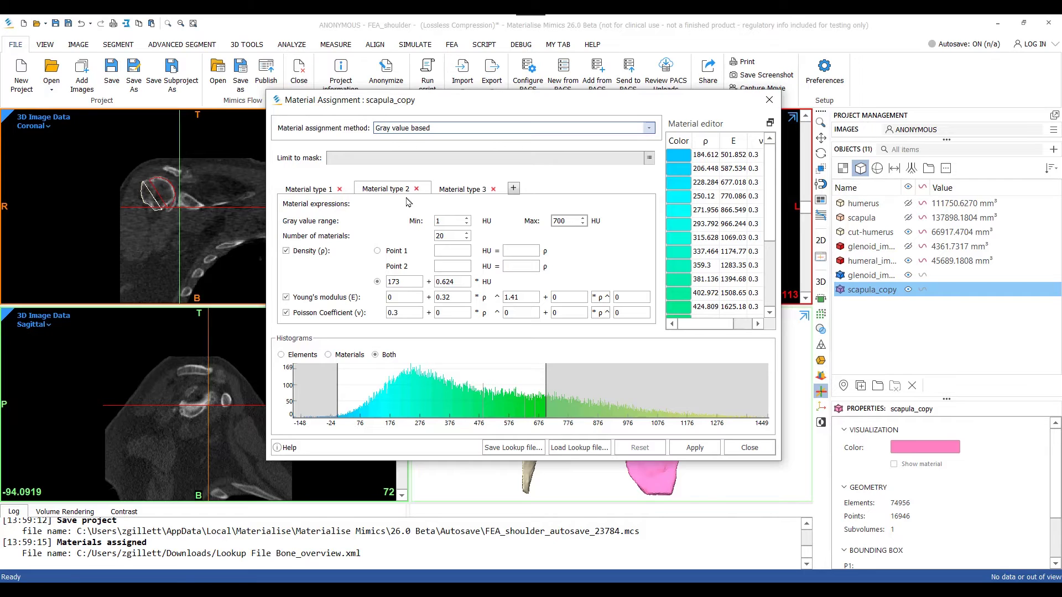
click(456, 190)
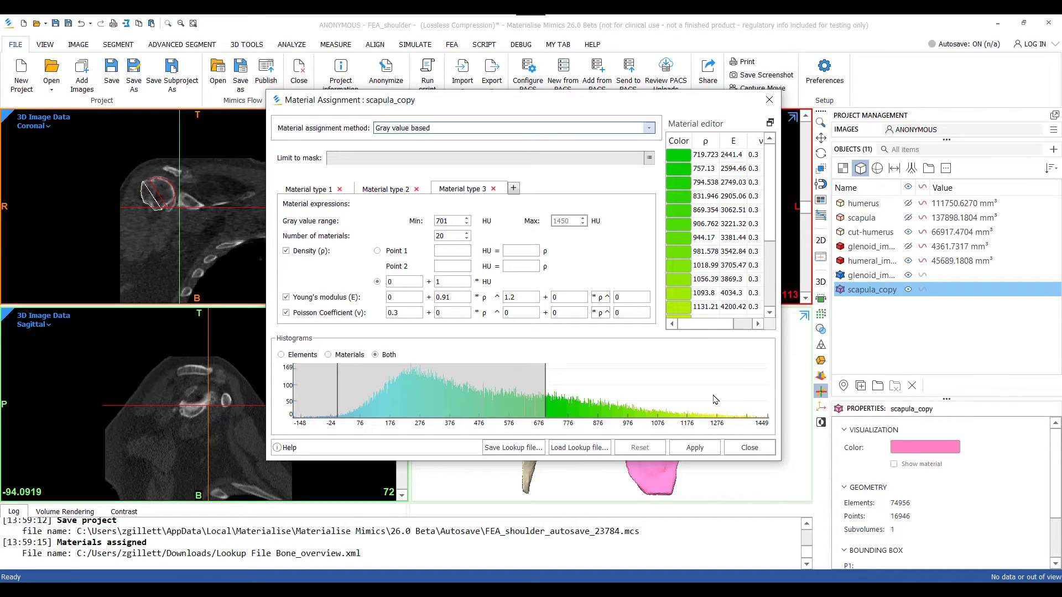
click(695, 451)
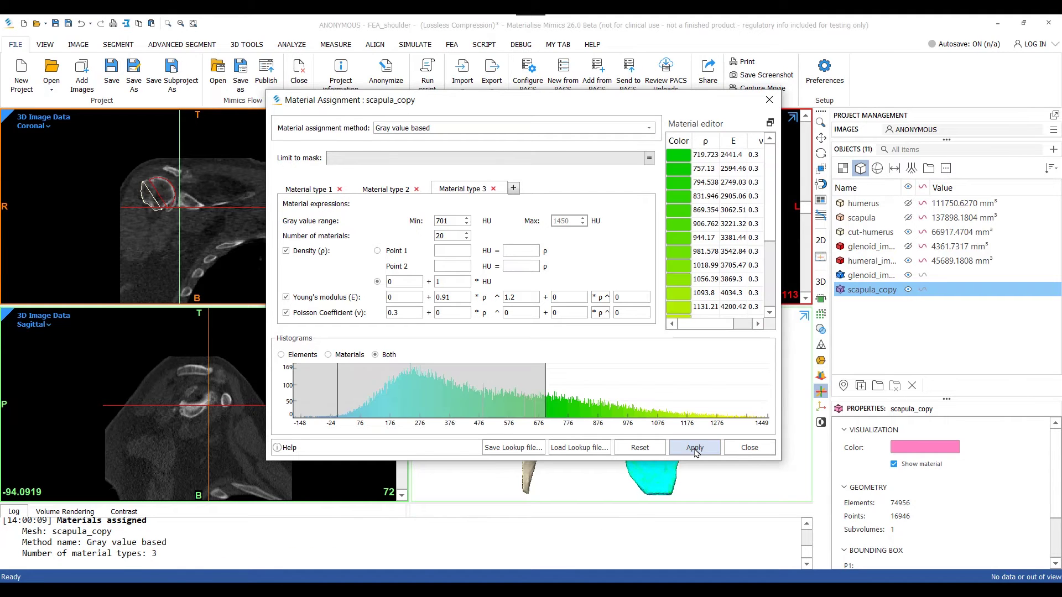
click(748, 448)
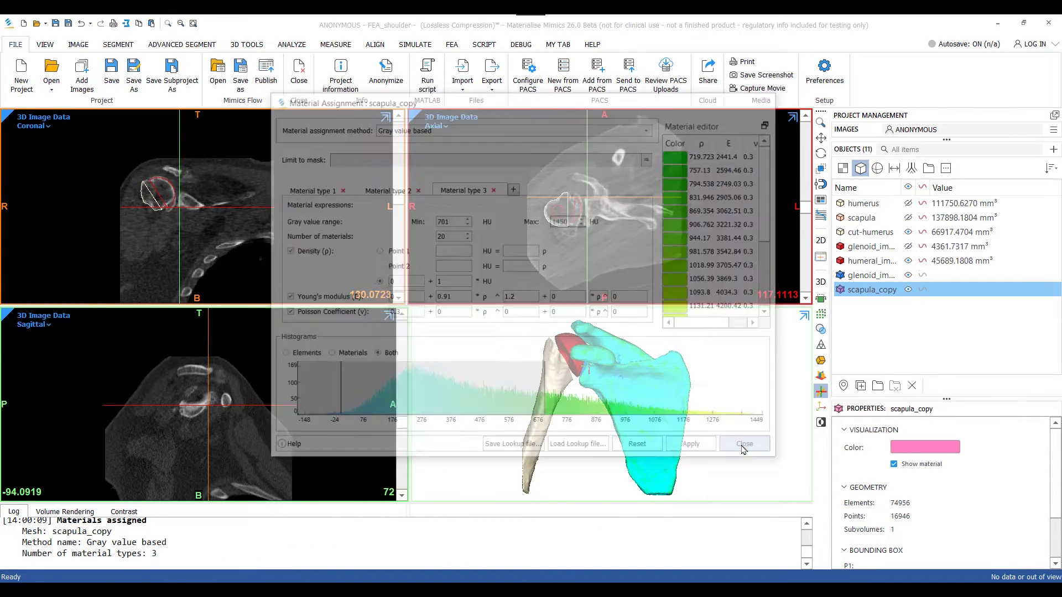
Hide humeral_implant_final, cut-humerus and the glenoid_implant_final_copy mesh to view the scapula's material distribution.
right_drag(623, 404, 587, 396)
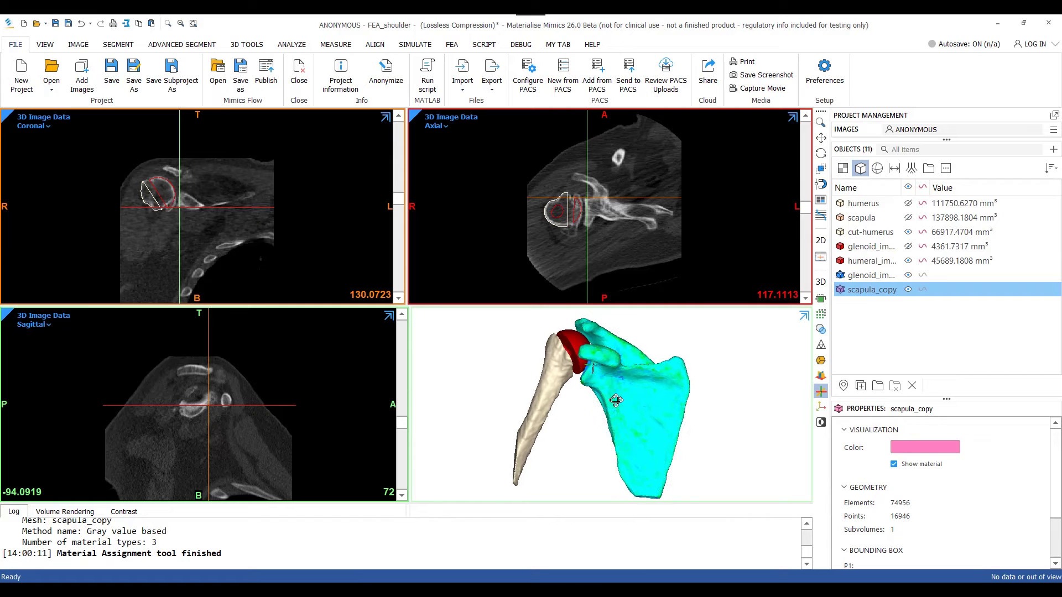
click(907, 260)
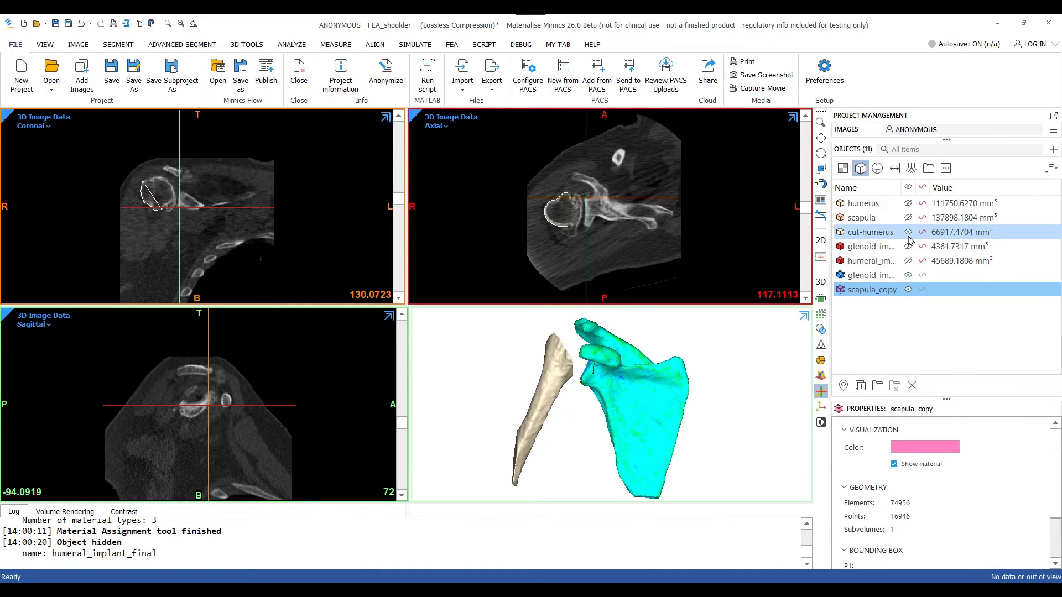
click(913, 235)
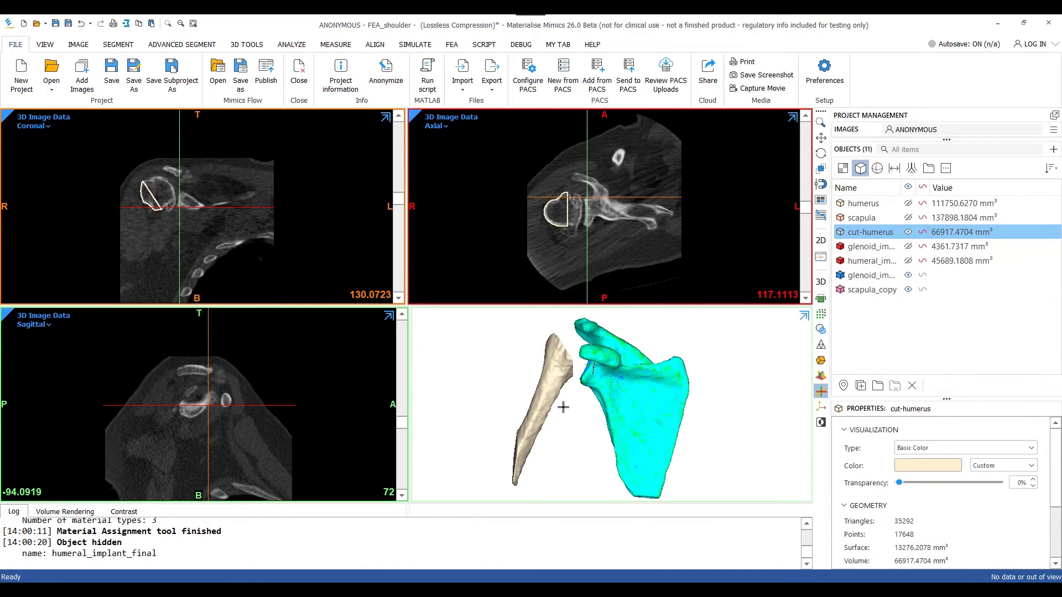
click(908, 232)
right_drag(642, 391, 713, 343)
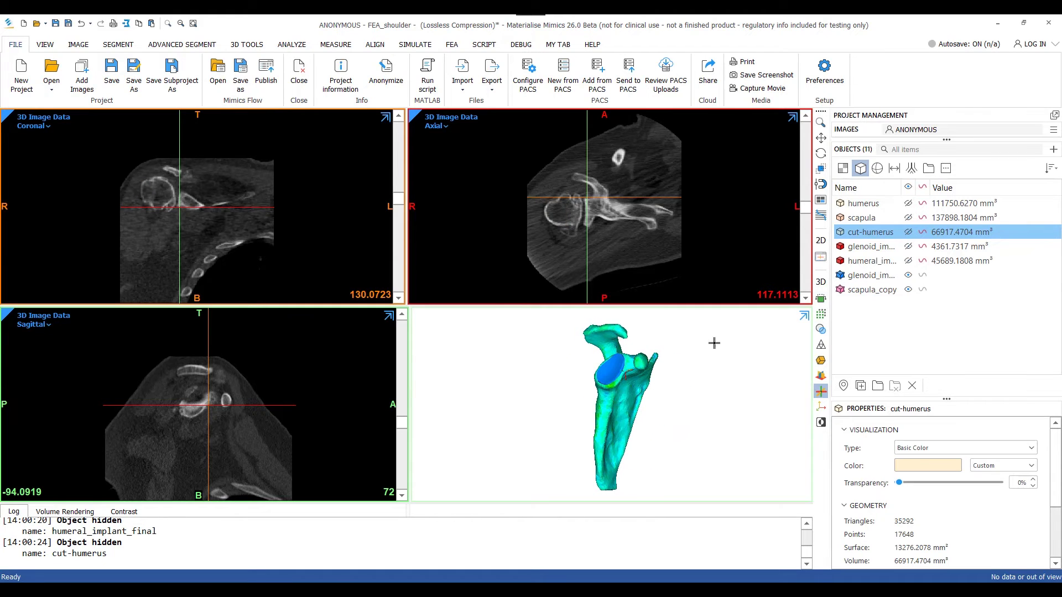
click(907, 275)
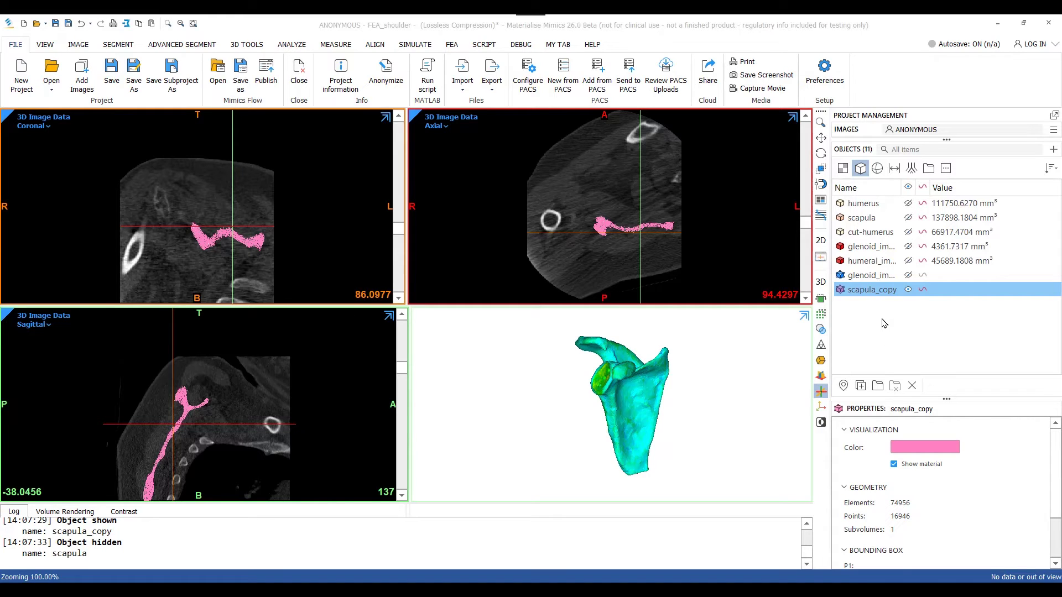
Hide the scapula_copy mesh and show the glenoid_implant_final_copy mesh.
click(907, 289)
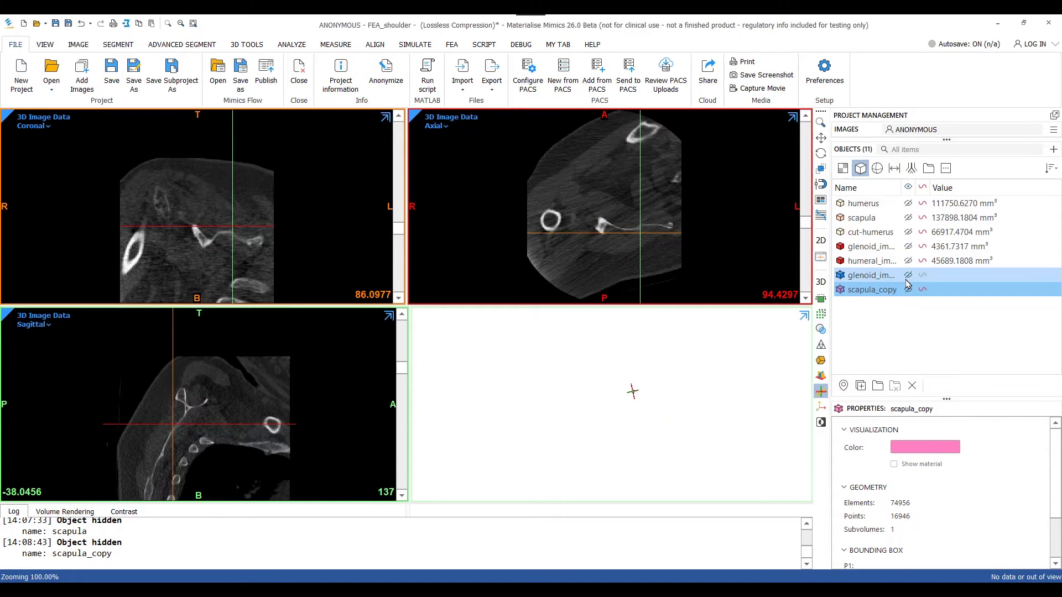
click(908, 275)
click(889, 298)
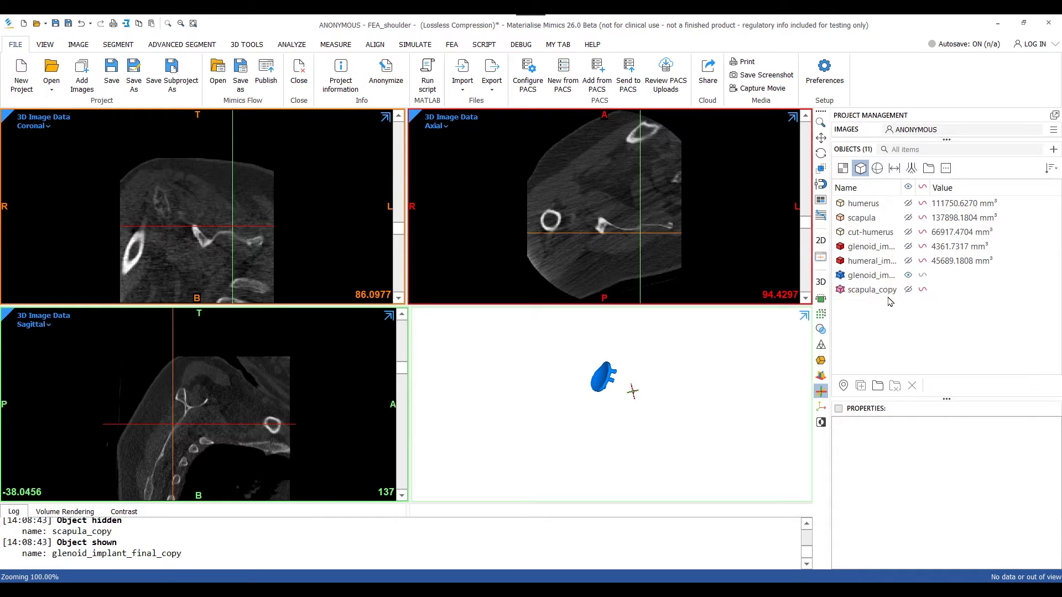
Open the material assignment for the glenoid_implant_final_copy mesh and set the assignment method to Homogeneous.
right_click(884, 275)
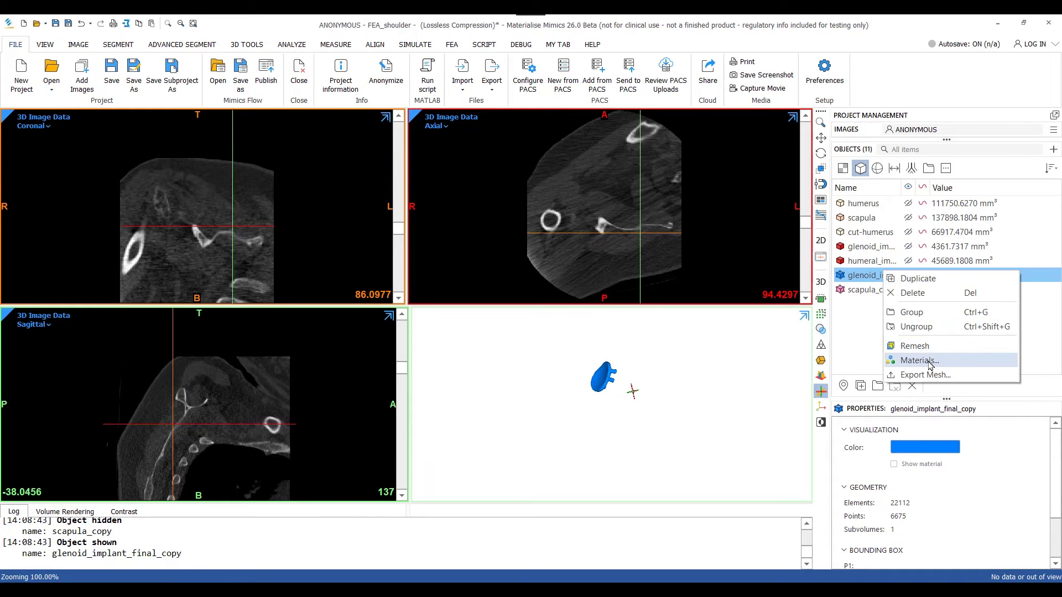
click(919, 360)
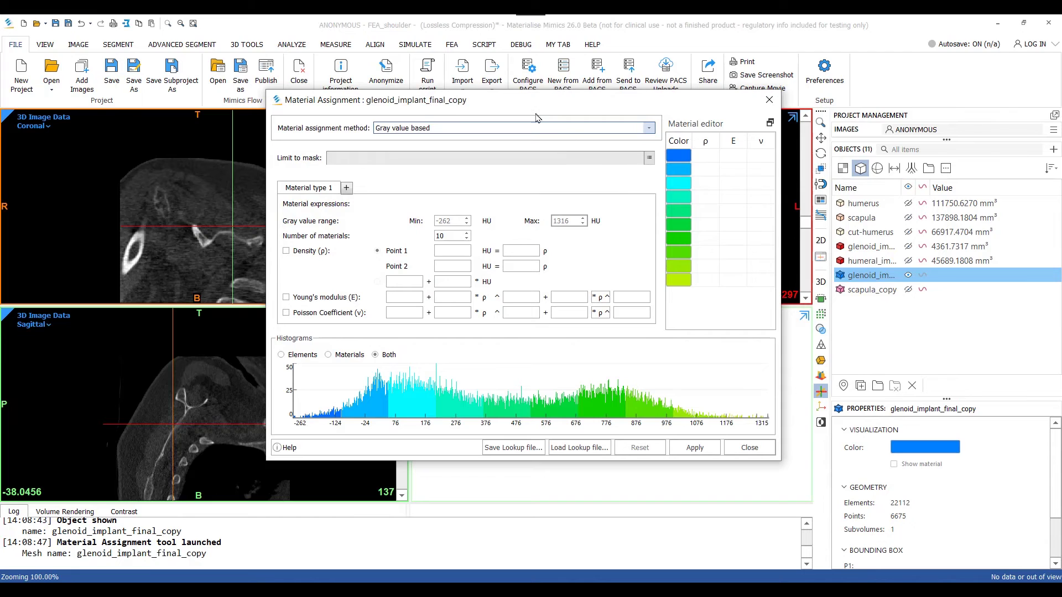
drag(528, 104, 515, 119)
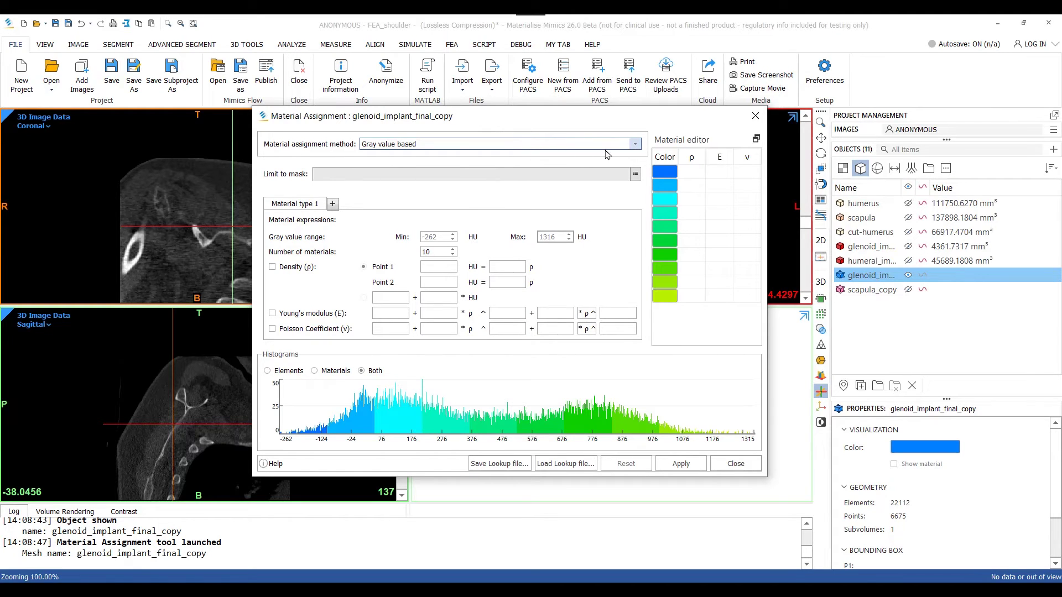
click(636, 145)
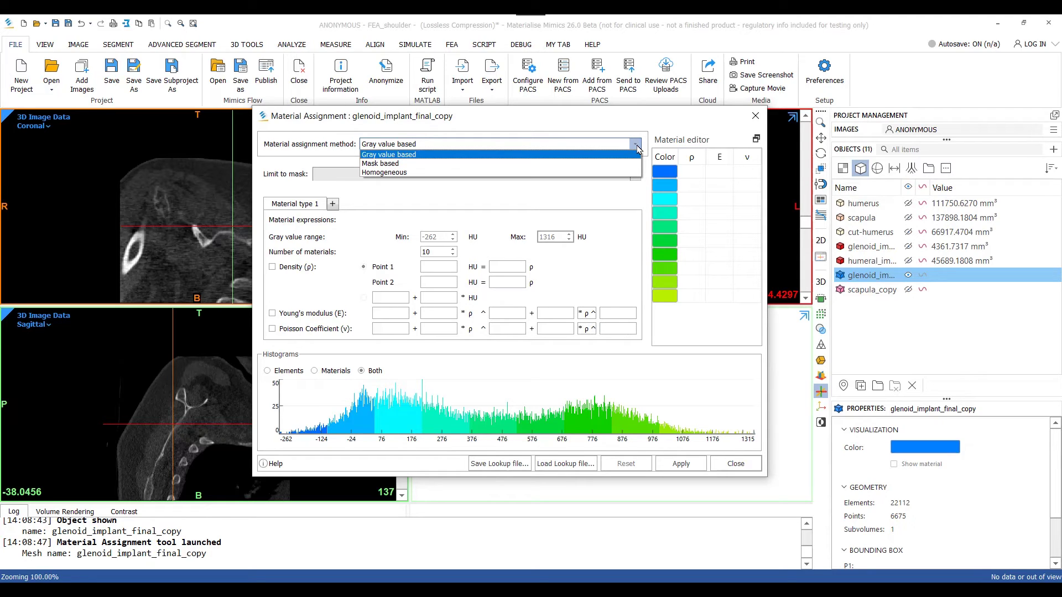
click(609, 175)
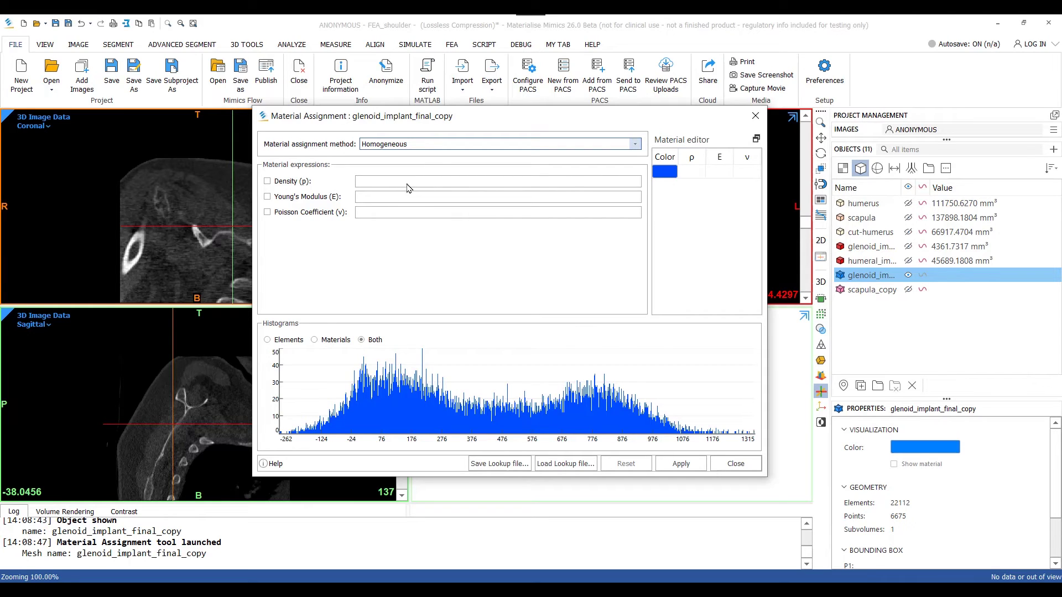
Assign the implant mesh density 4500, Young's modulus 115000 and Poisson coefficient 0.3, apply the material and close the material assignment.
click(267, 181)
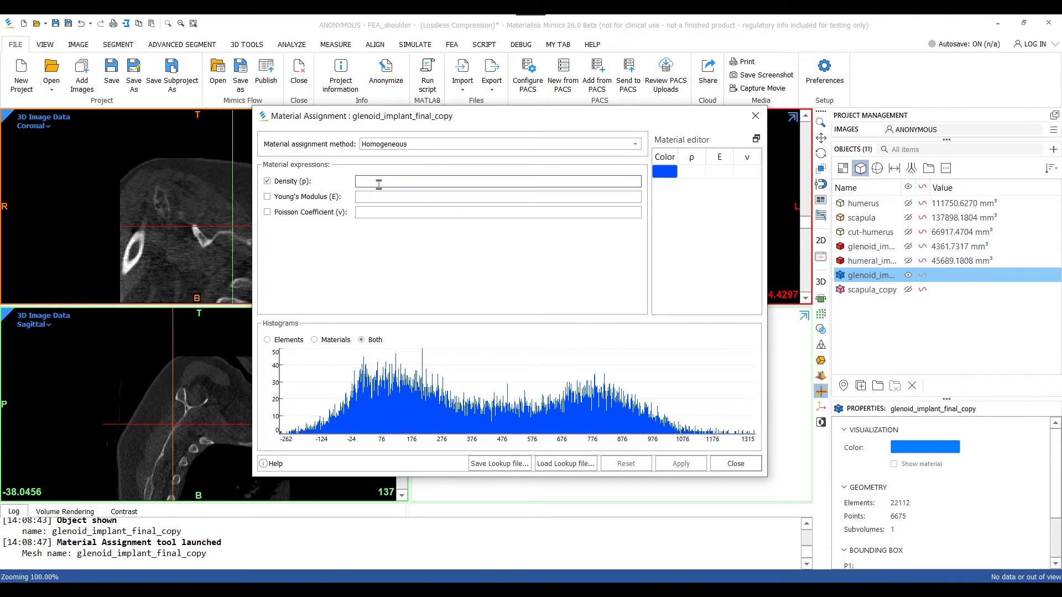
text(4500)
click(267, 197)
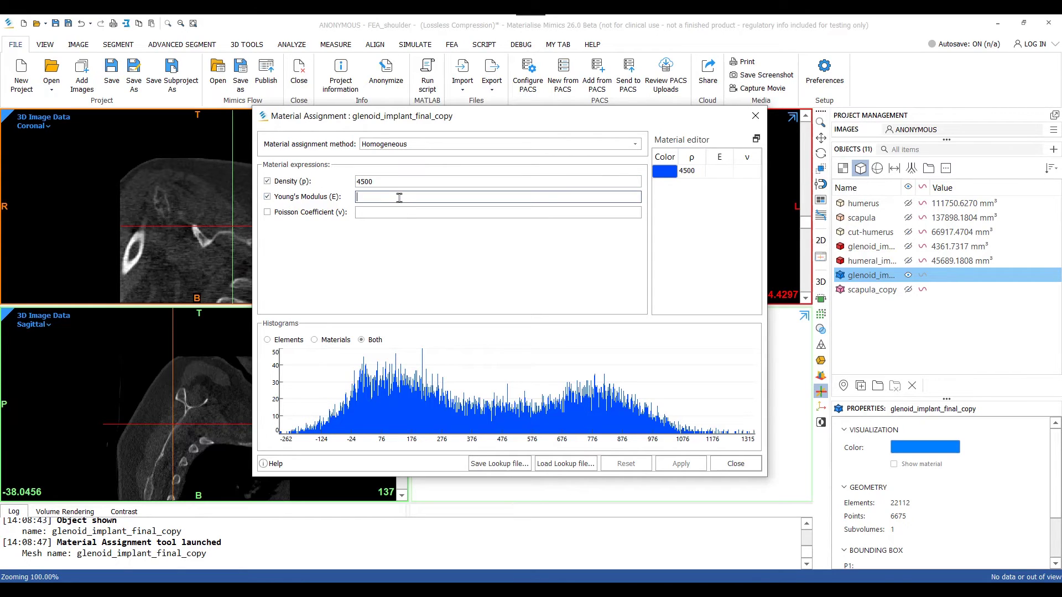
text(115000)
click(314, 216)
click(414, 218)
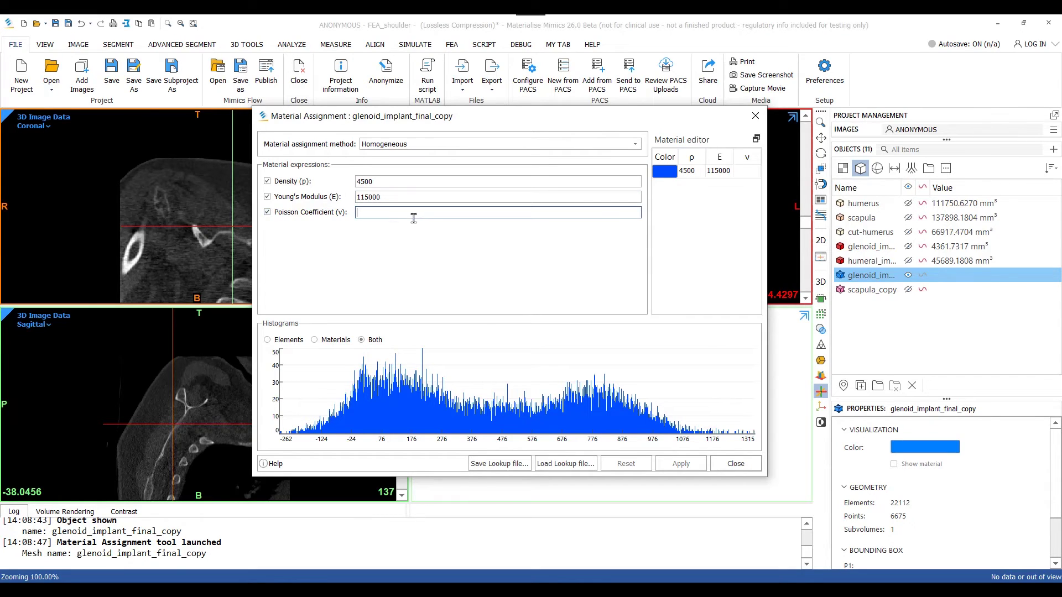
text(0.3)
click(690, 470)
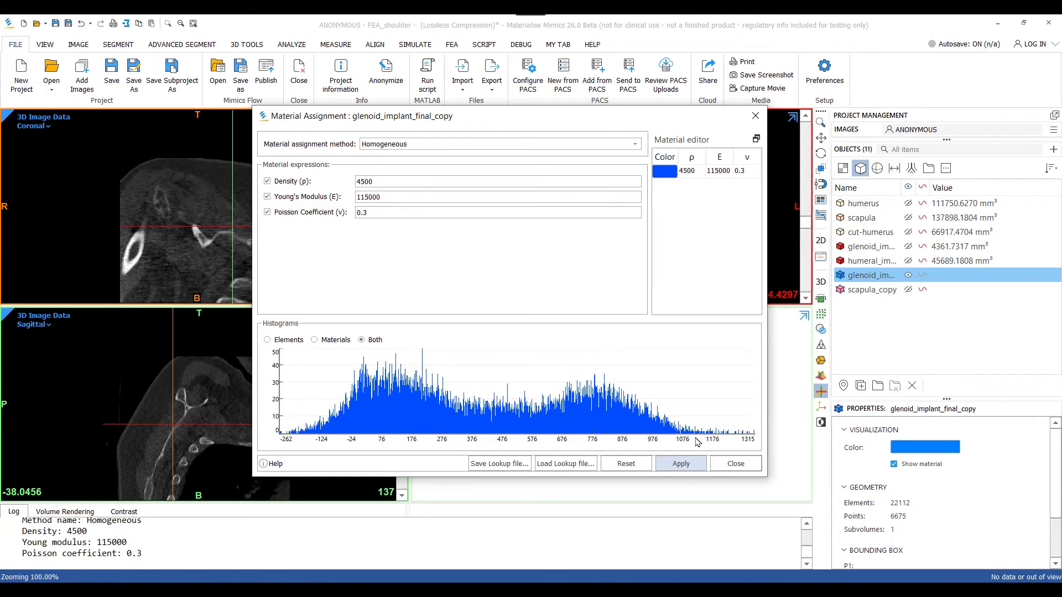
click(735, 464)
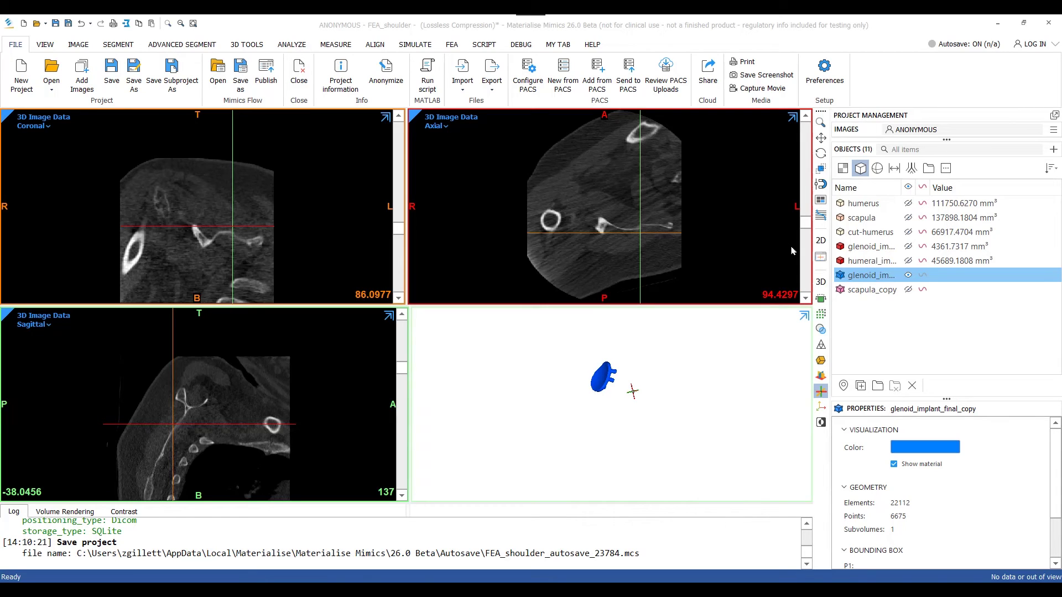
Show scapula_copy, start an Abaqus mesh export and select both glenoid_implant_final_copy and scapula_copy.
click(908, 289)
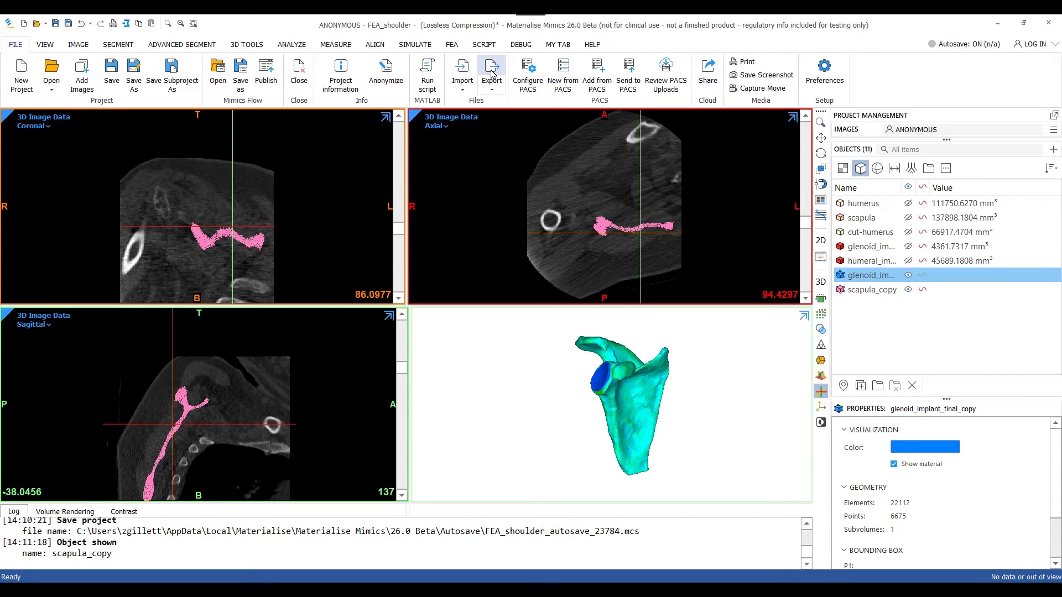
click(494, 88)
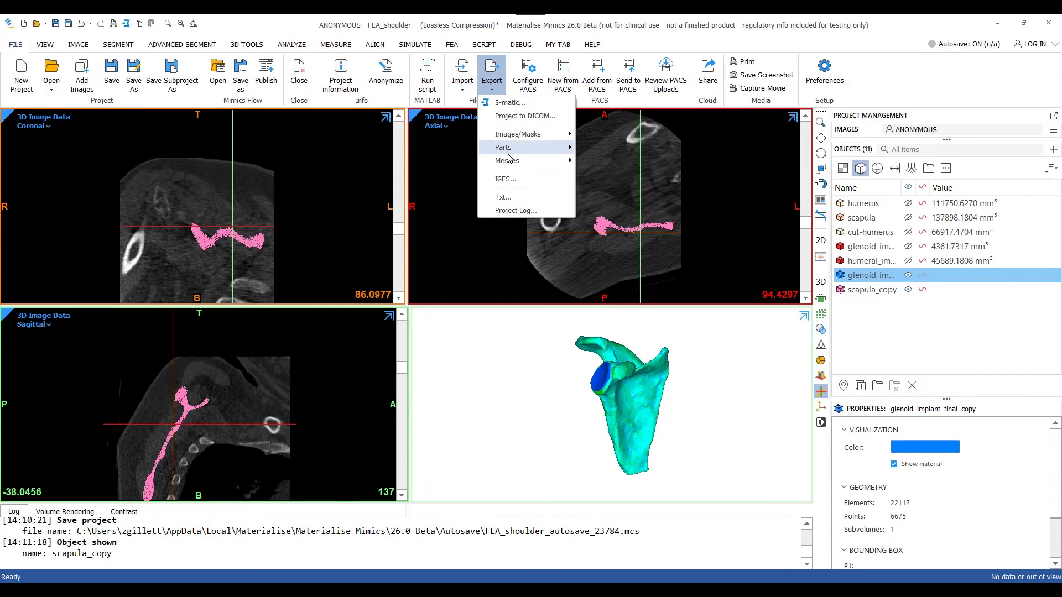
mouse_move(528, 161)
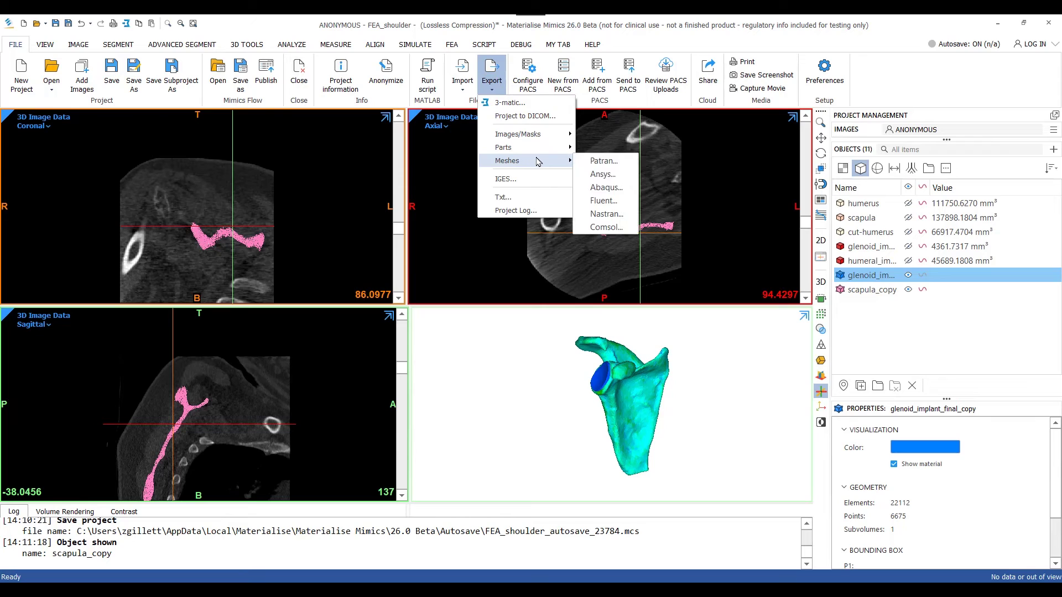
click(606, 187)
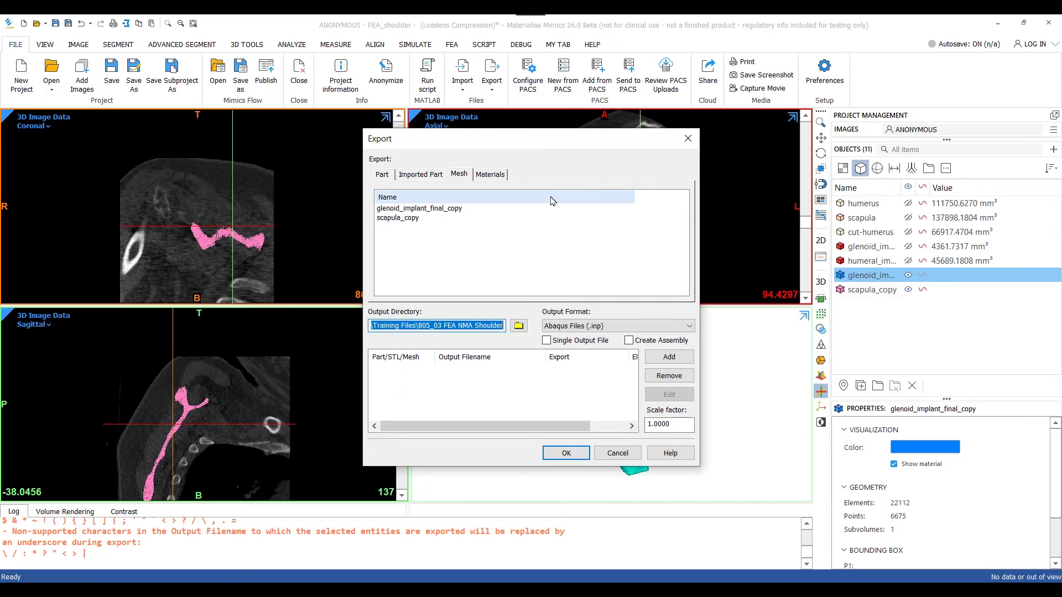
click(458, 176)
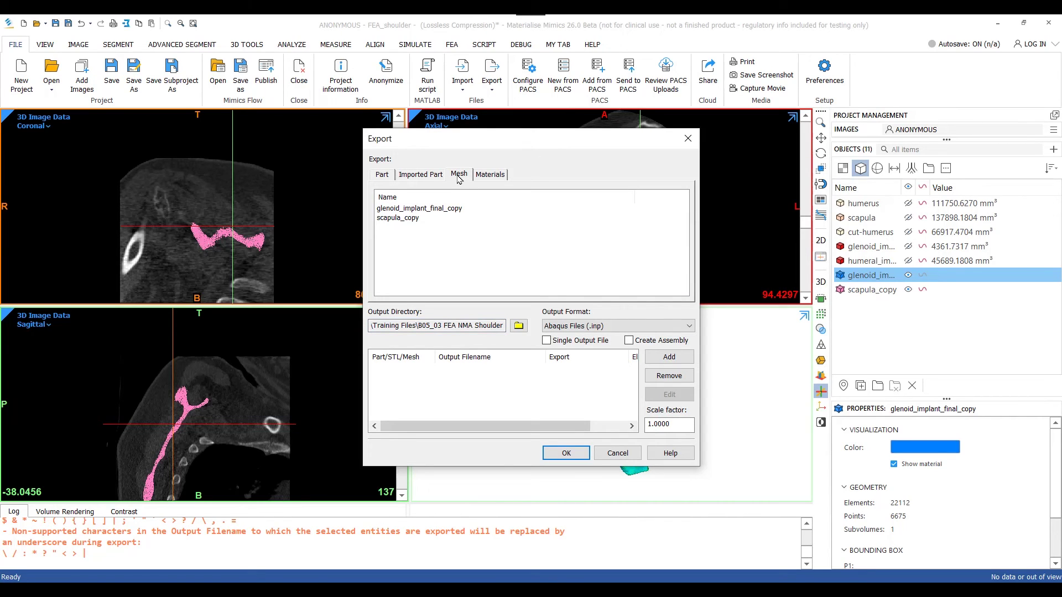
click(426, 209)
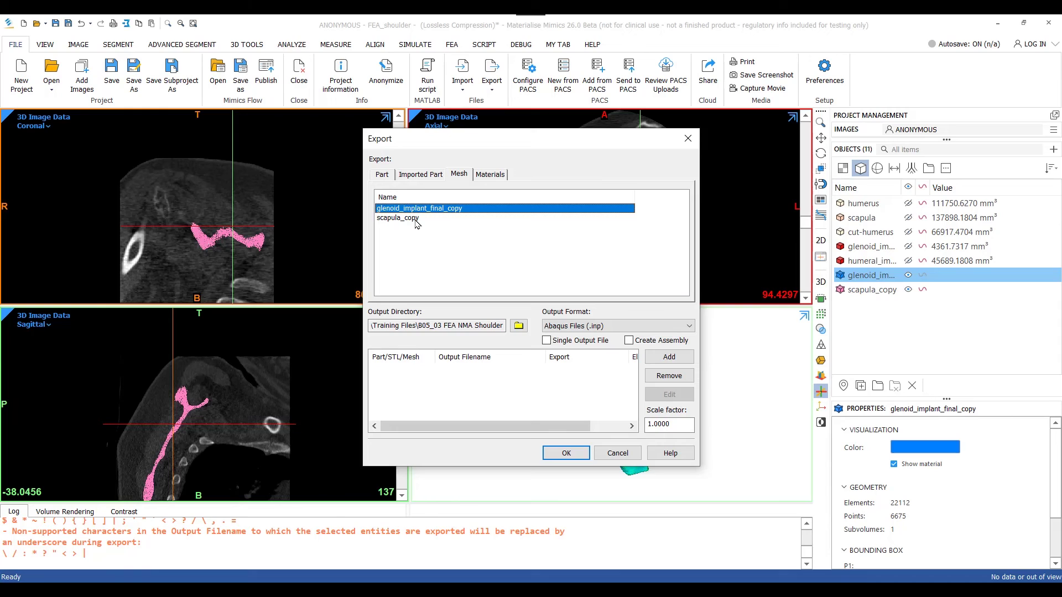
shift+click(415, 218)
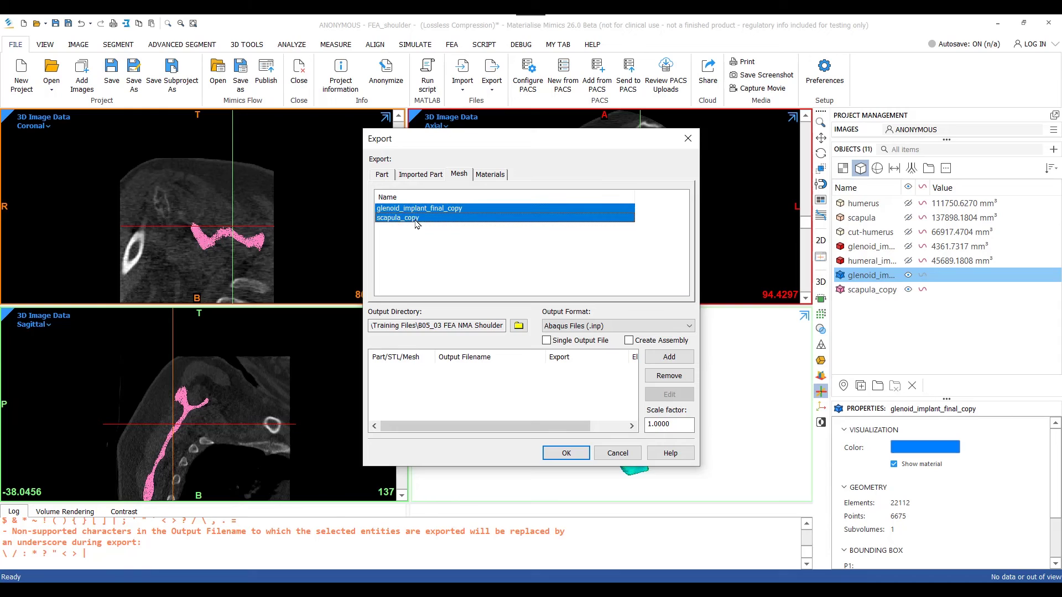
Add both meshes to the export list with Single Output File and Create Assembly enabled, and export them as Abaqus .inp.
click(547, 341)
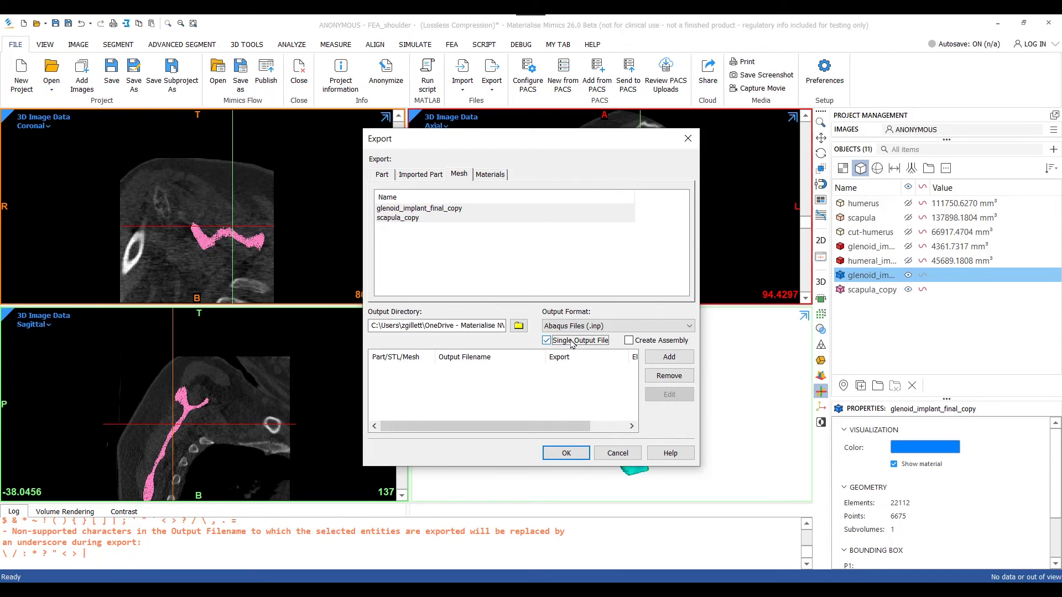
click(629, 341)
click(656, 358)
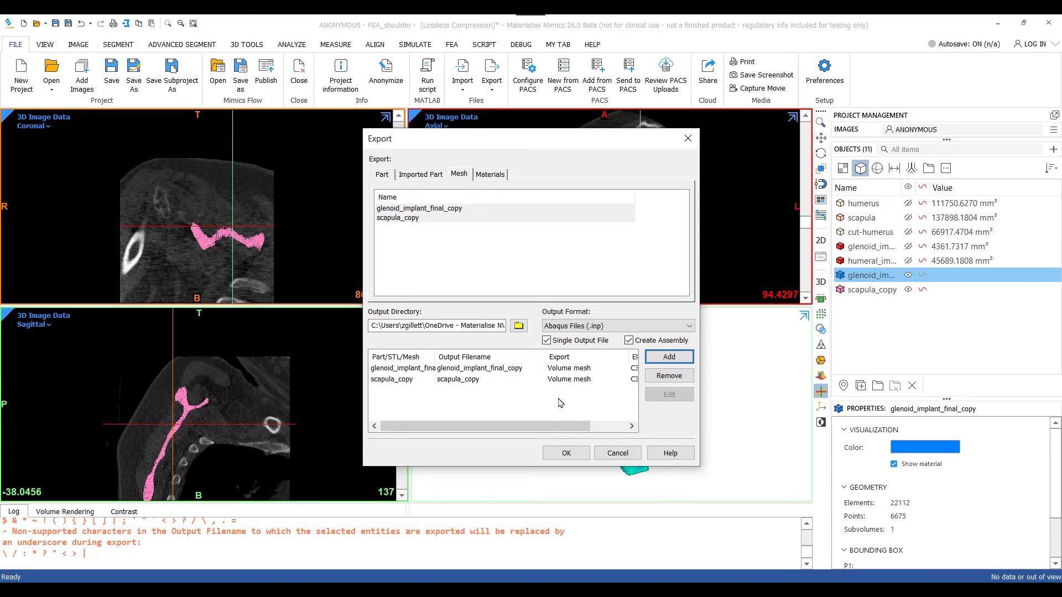
click(566, 454)
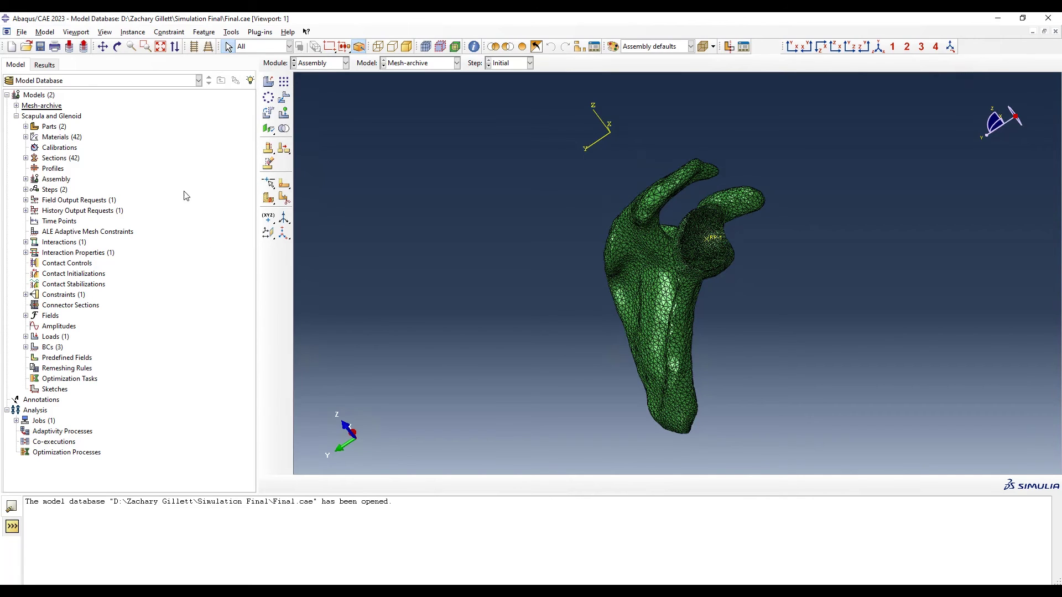
Switch to Abaqus/CAE and look at the available import options for sketches, parts, assemblies and models.
click(22, 34)
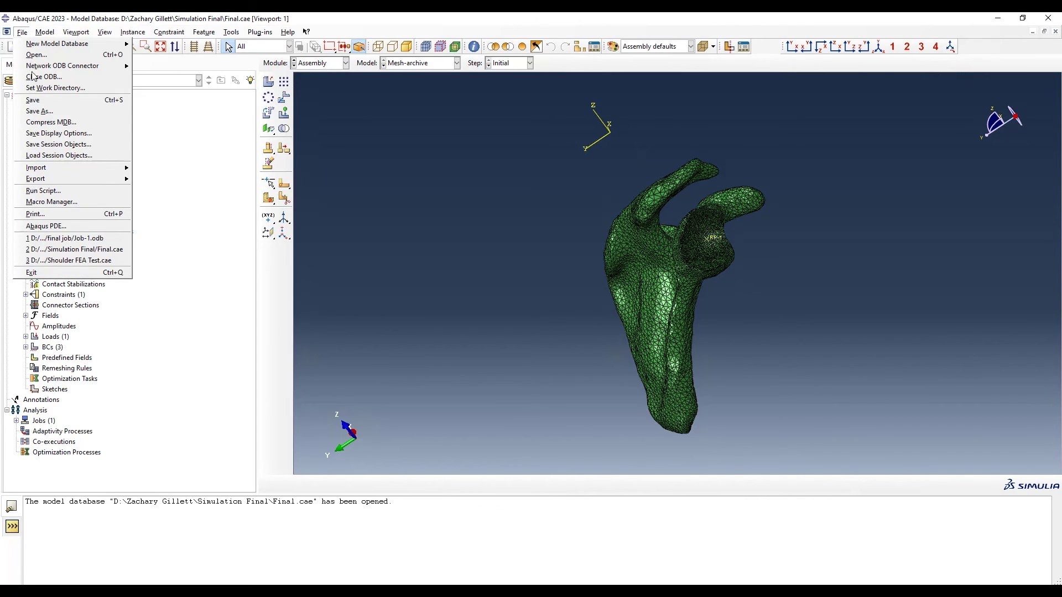
mouse_move(118, 172)
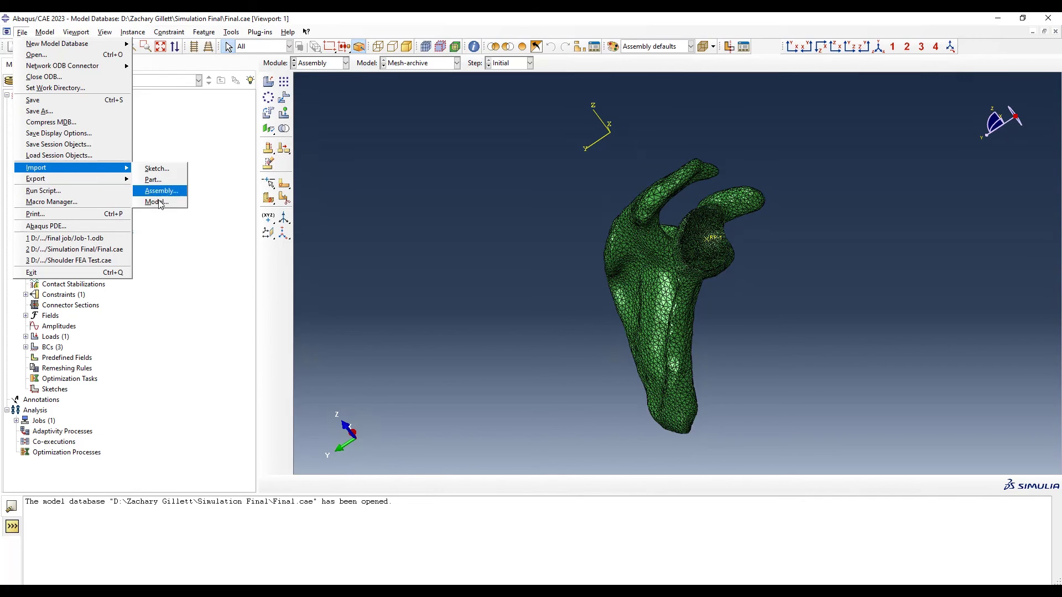
click(208, 239)
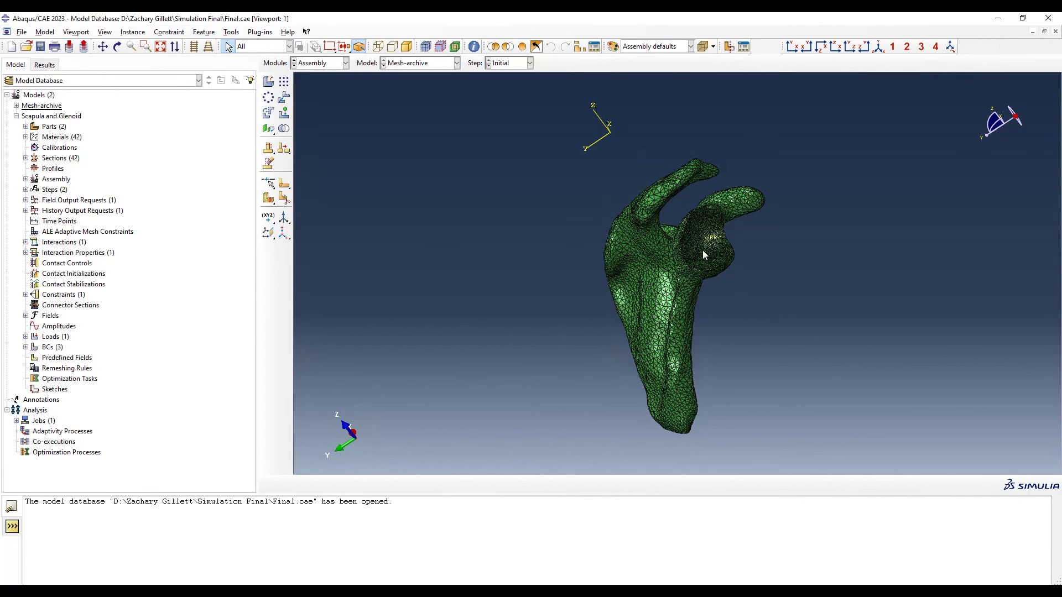
Inspect the assembled scapula and glenoid mesh up close and review the material sections of the Scapula and Glenoid model.
mouse_move(663, 249)
ctrl+alt+mouse_down()
mouse_move(559, 256)
mouse_move(742, 243)
mouse_move(687, 235)
mouse_move(651, 260)
ctrl+alt+mouse_up()
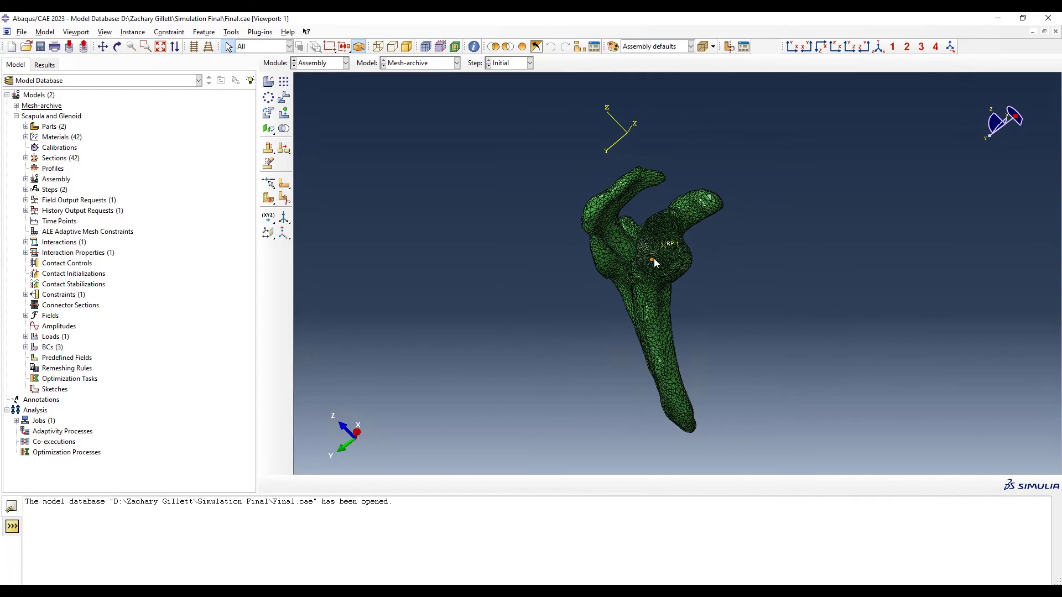
scroll(653, 259, up, 5)
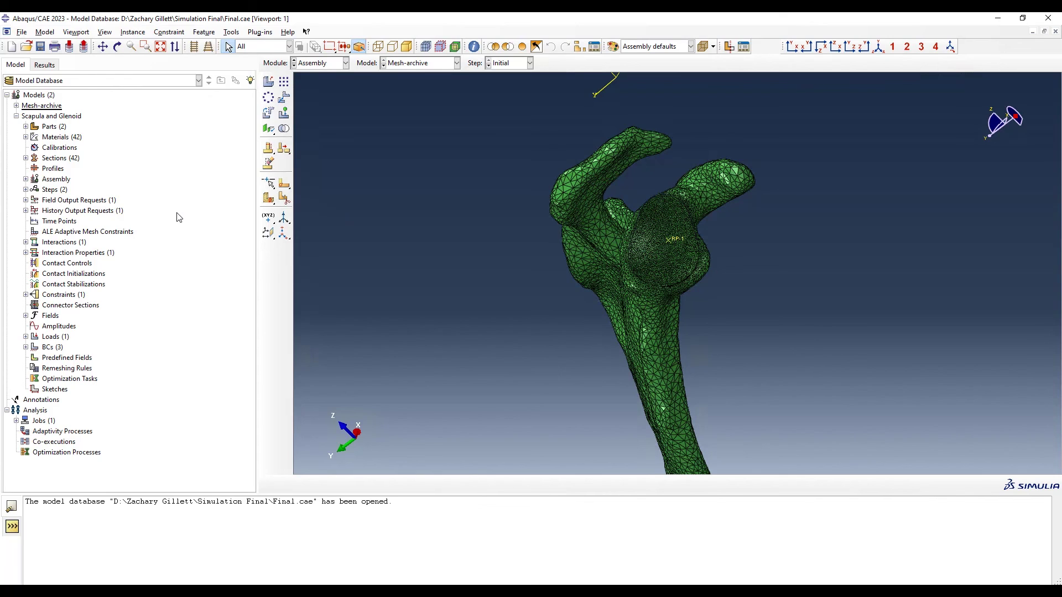
click(25, 159)
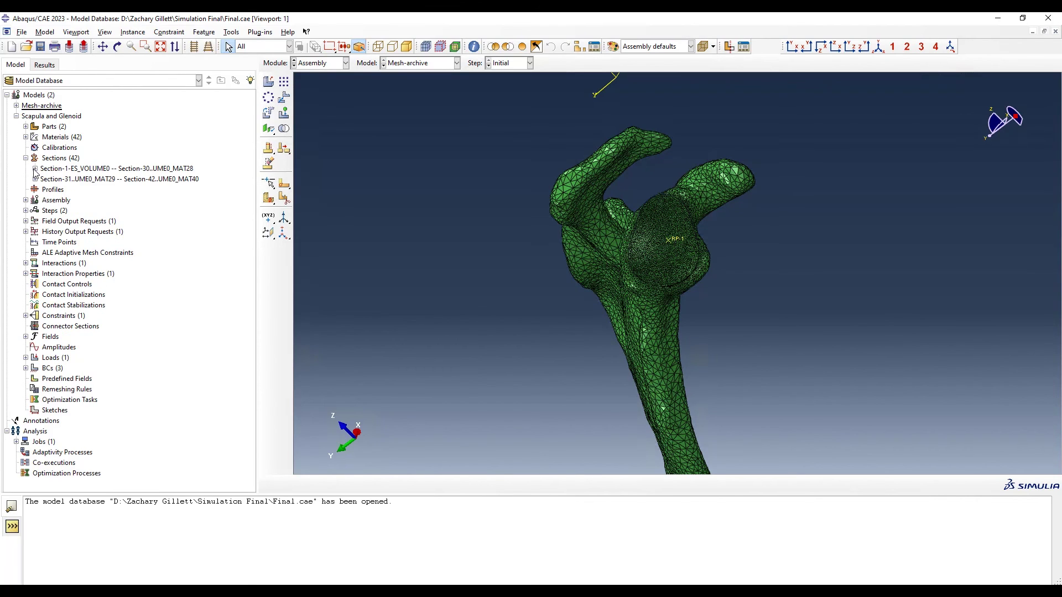
click(35, 168)
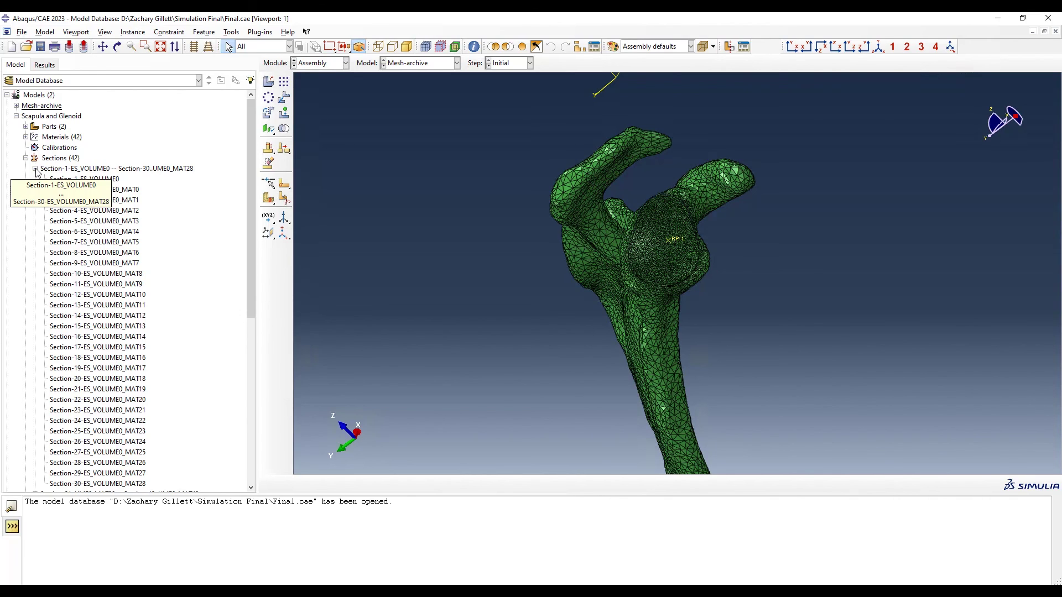
click(35, 168)
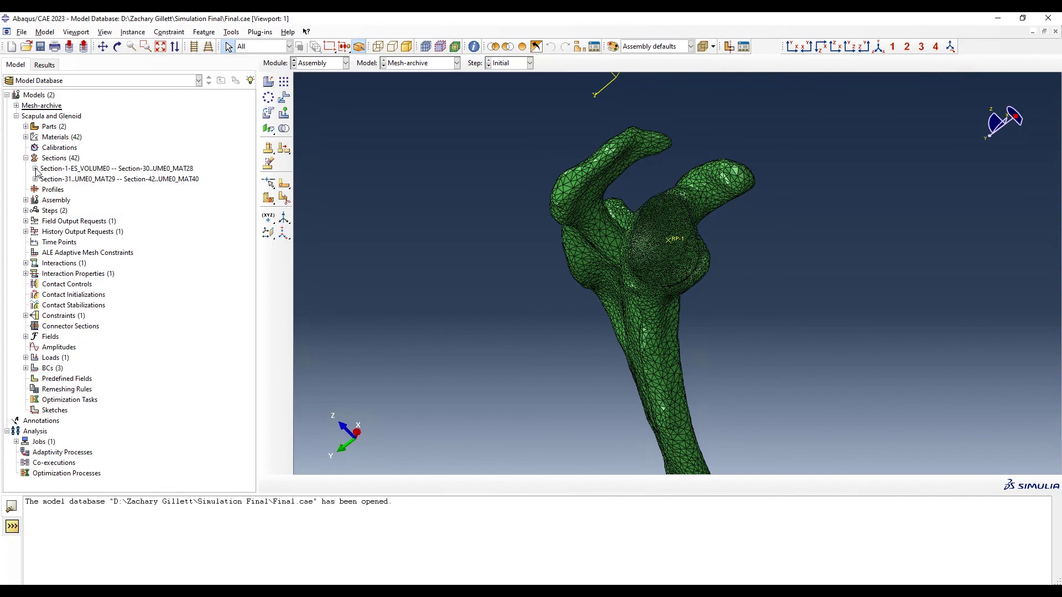
Switch to the Visualization module and examine the Mises stress distribution of Job-1.odb on the scapula and glenoid implant from several angles.
click(346, 63)
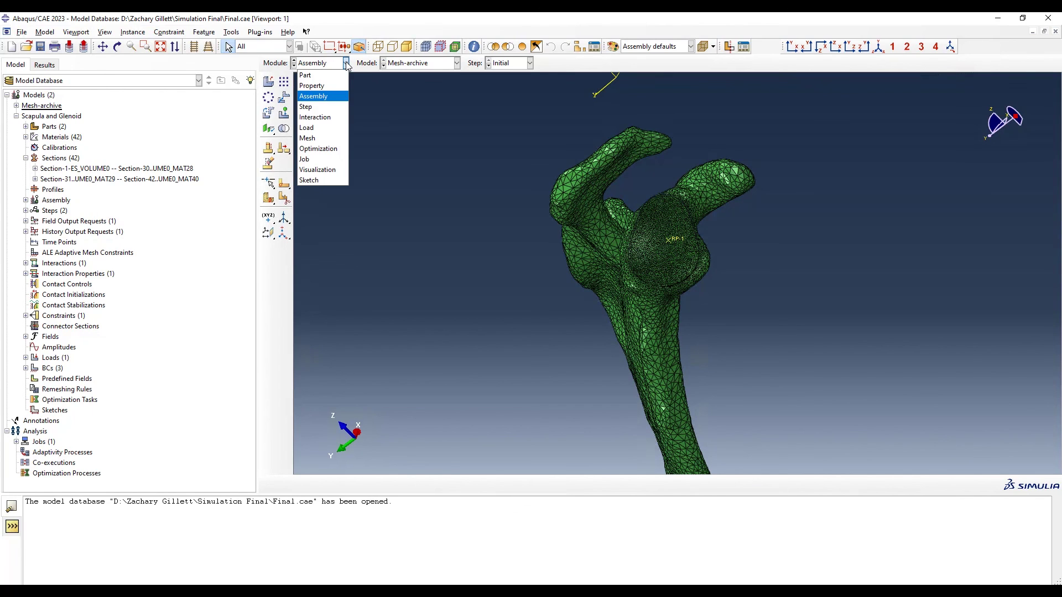
click(329, 170)
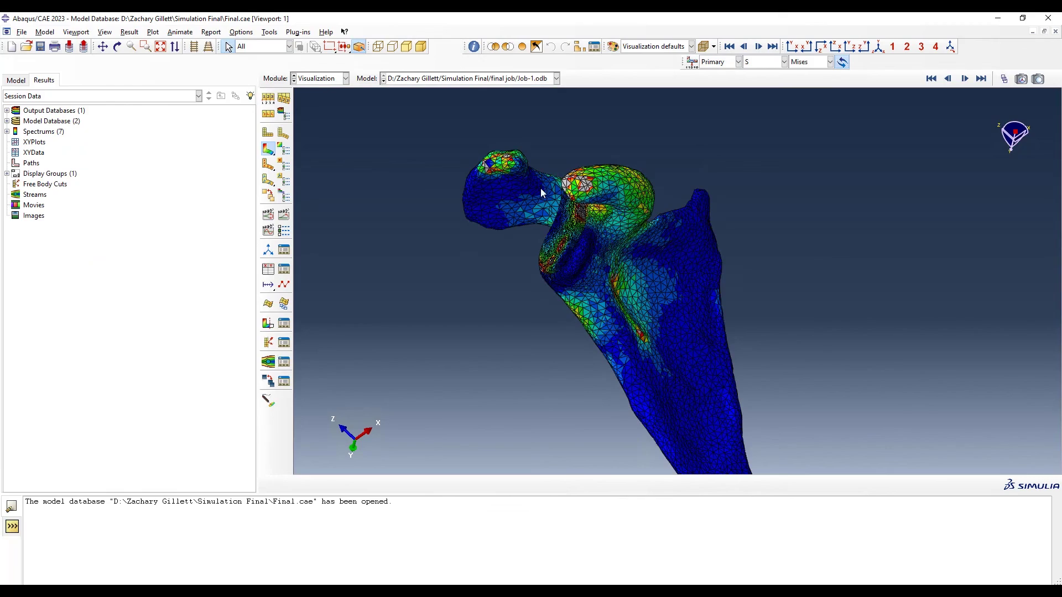
ctrl+alt+drag(540, 192, 722, 277)
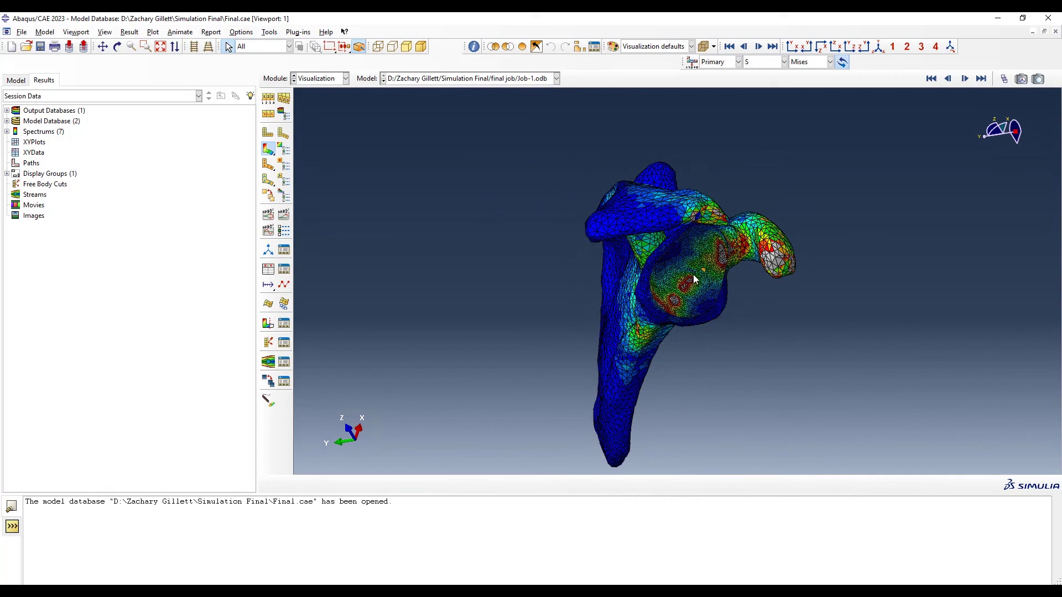
ctrl+alt+drag(695, 275, 623, 258)
scroll(624, 257, up, 2)
scroll(623, 255, down, 3)
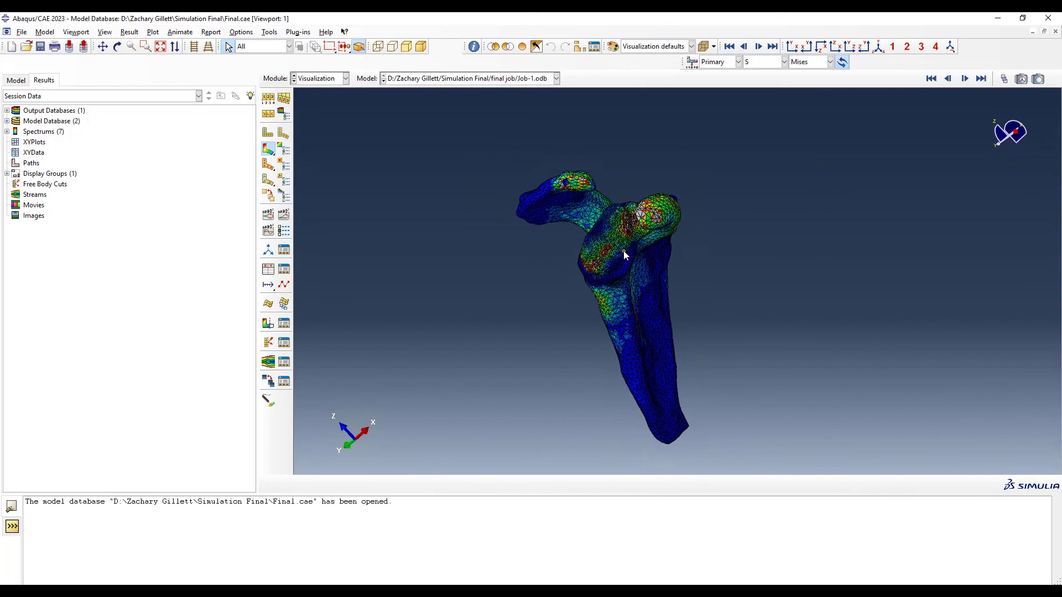
mouse_move(618, 245)
ctrl+alt+mouse_down()
mouse_move(713, 247)
mouse_move(747, 273)
mouse_move(616, 253)
ctrl+alt+mouse_up()
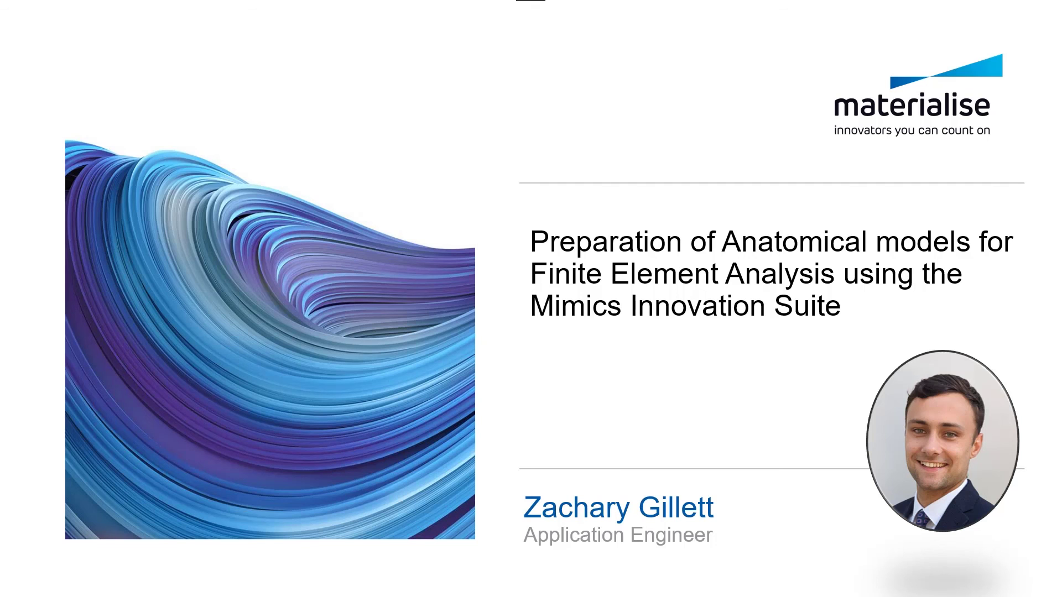